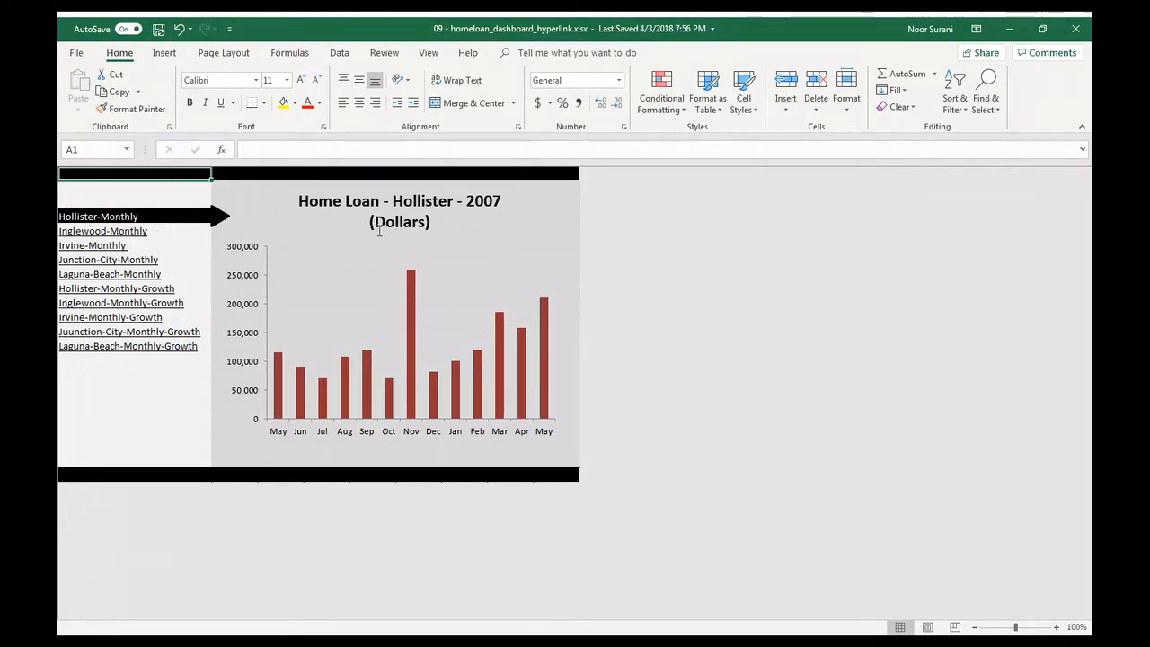
- View the dashboard's Junction-City-Monthly, Hollister-Monthly-Growth, Laguna-Beach-Monthly-Growth and Irvine-Monthly charts through their hyperlinks
{"action": "left_click", "coordinate": [99, 260]}
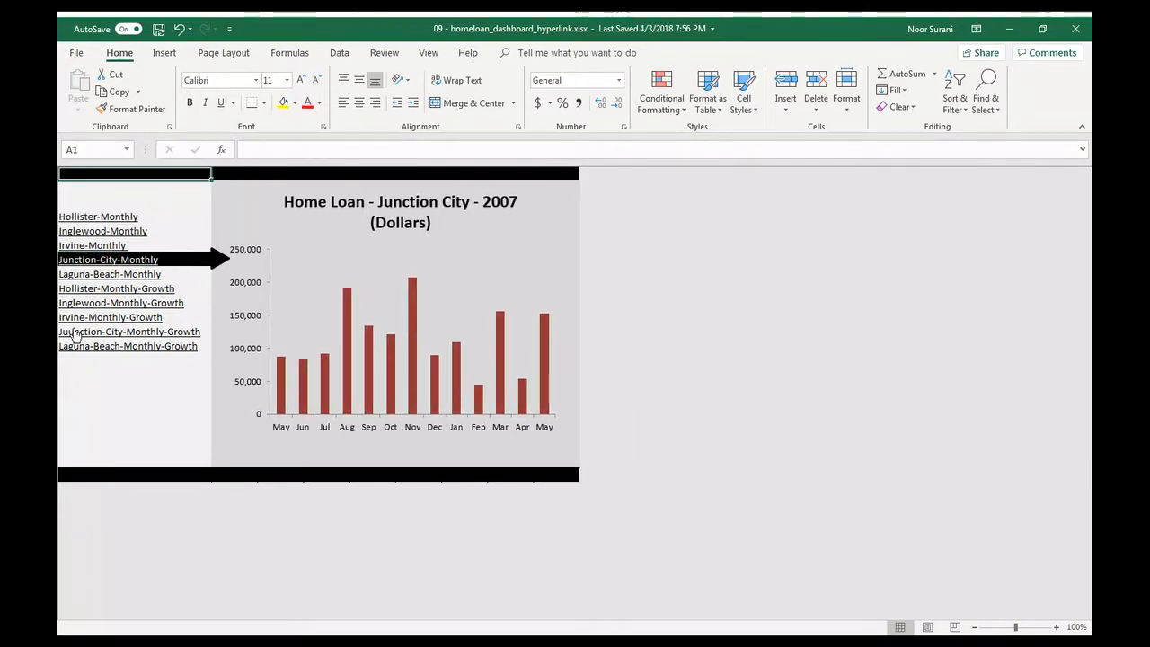
{"action": "left_click", "coordinate": [102, 292]}
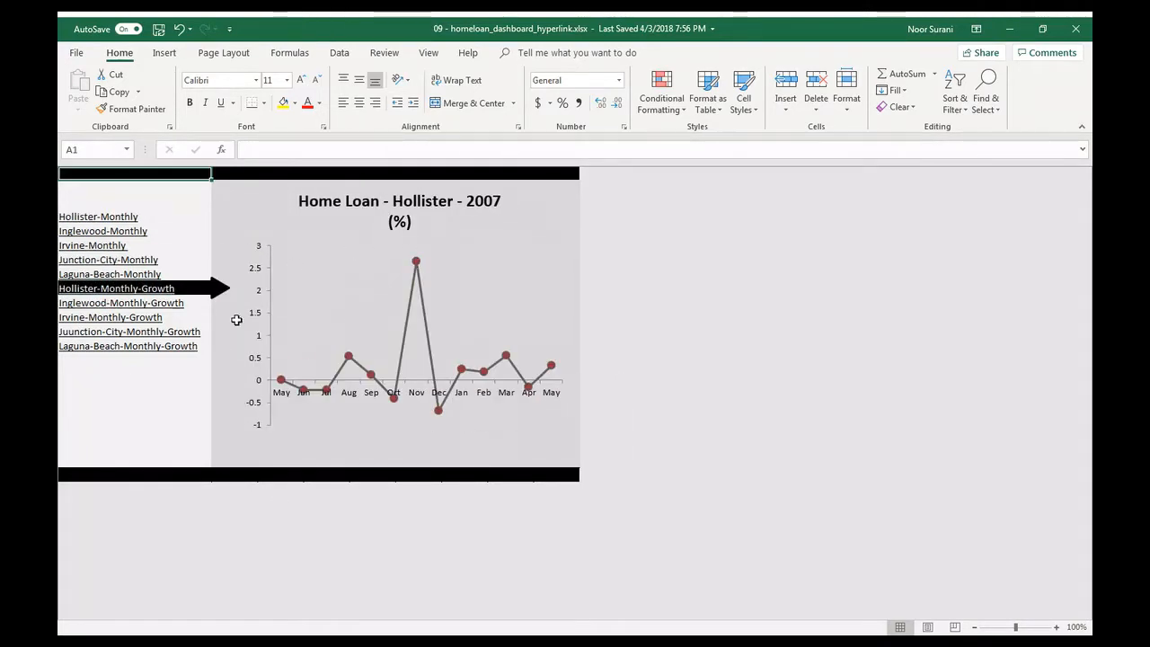
{"action": "left_click", "coordinate": [96, 355]}
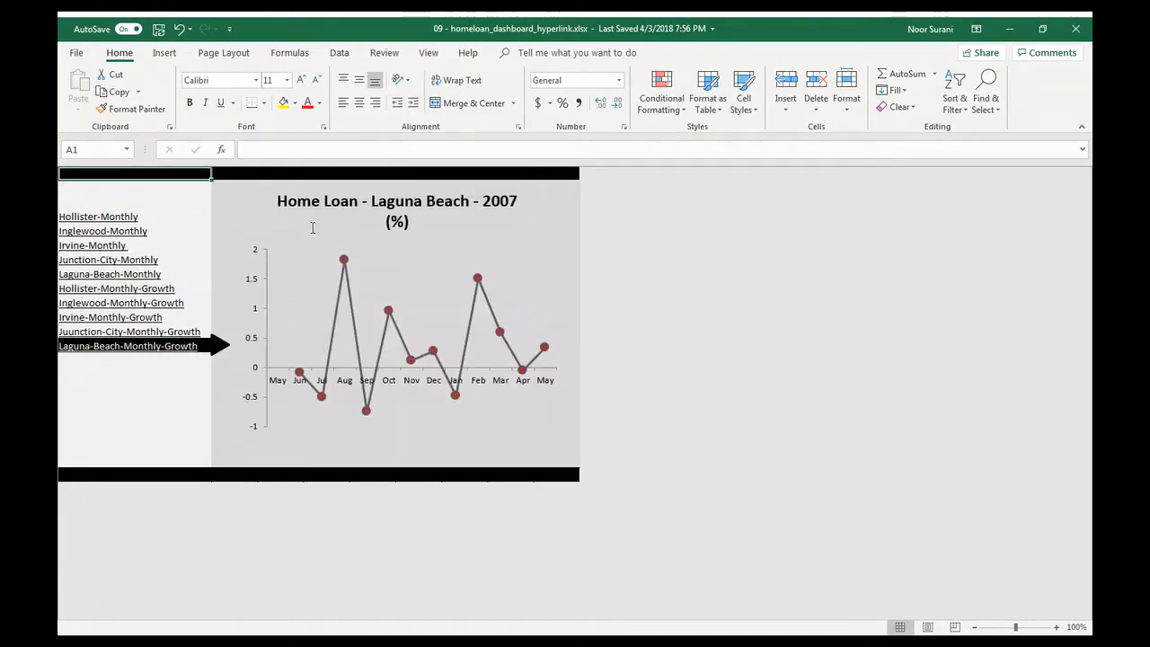
{"action": "left_click", "coordinate": [98, 245]}
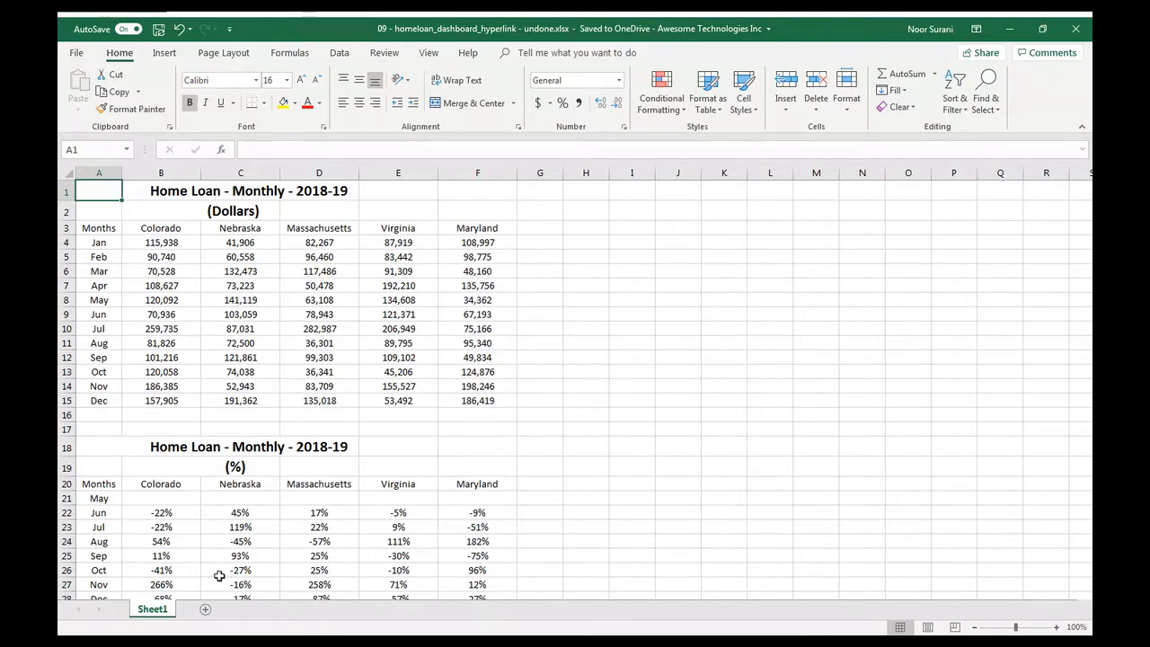
- Add five blank worksheets after Sheet1 in the undone home loan workbook
{"action": "left_click", "coordinate": [169, 325]}
{"action": "left_click", "coordinate": [275, 313]}
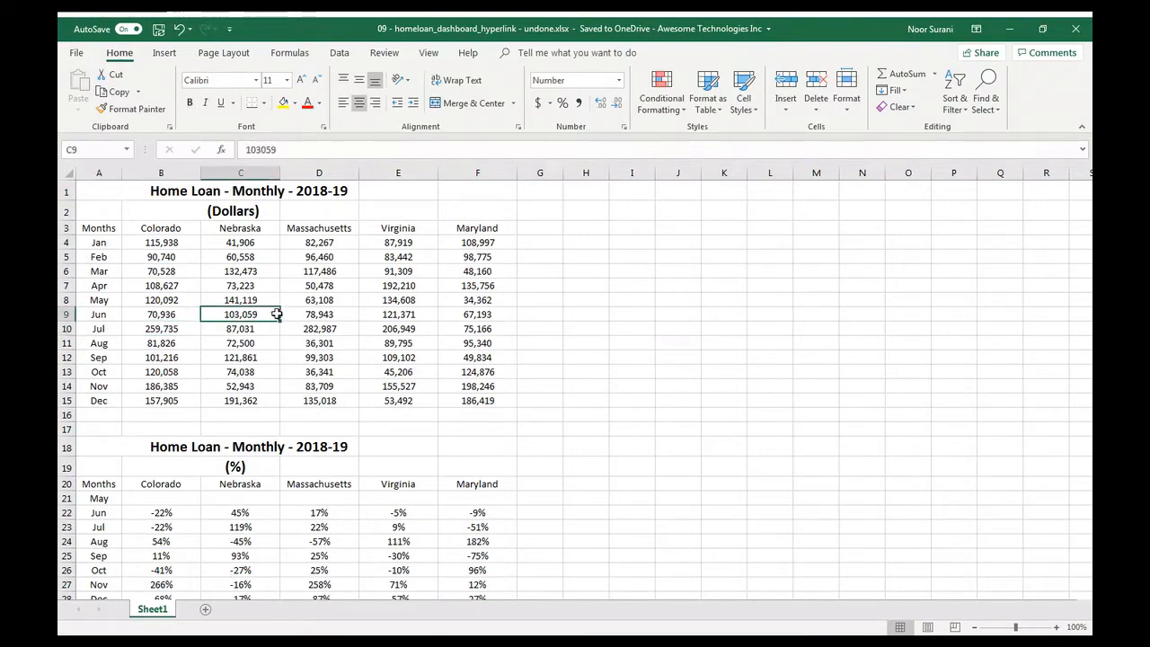
{"action": "left_click", "coordinate": [205, 609]}
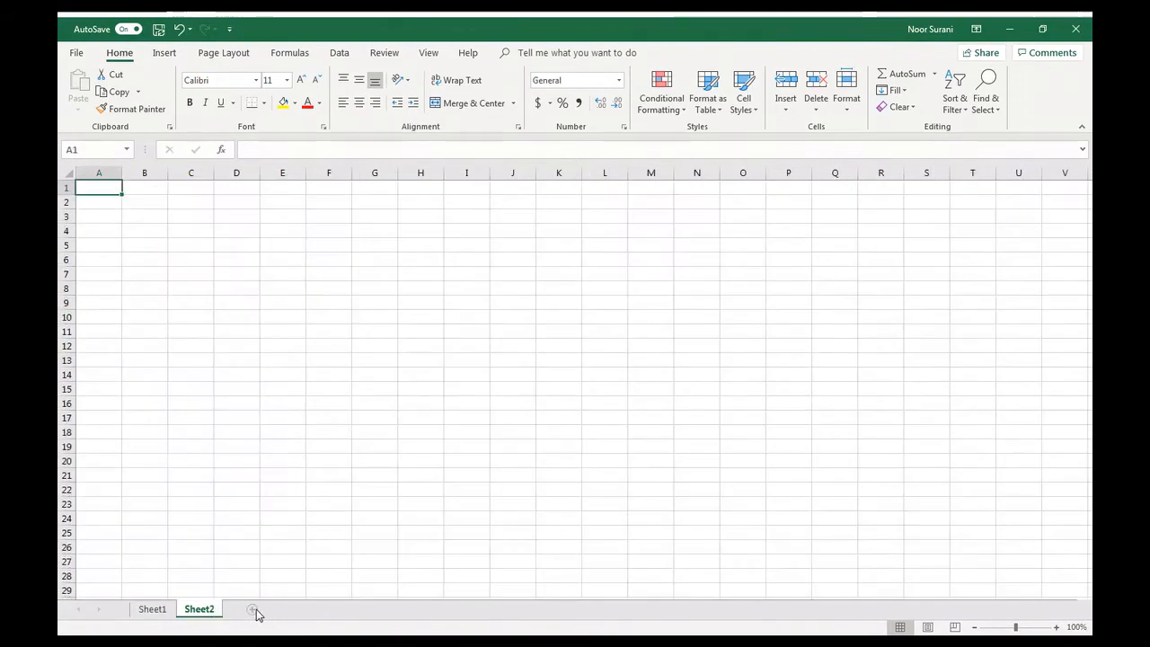
{"action": "left_click", "coordinate": [248, 609]}
{"action": "left_click", "coordinate": [292, 609]}
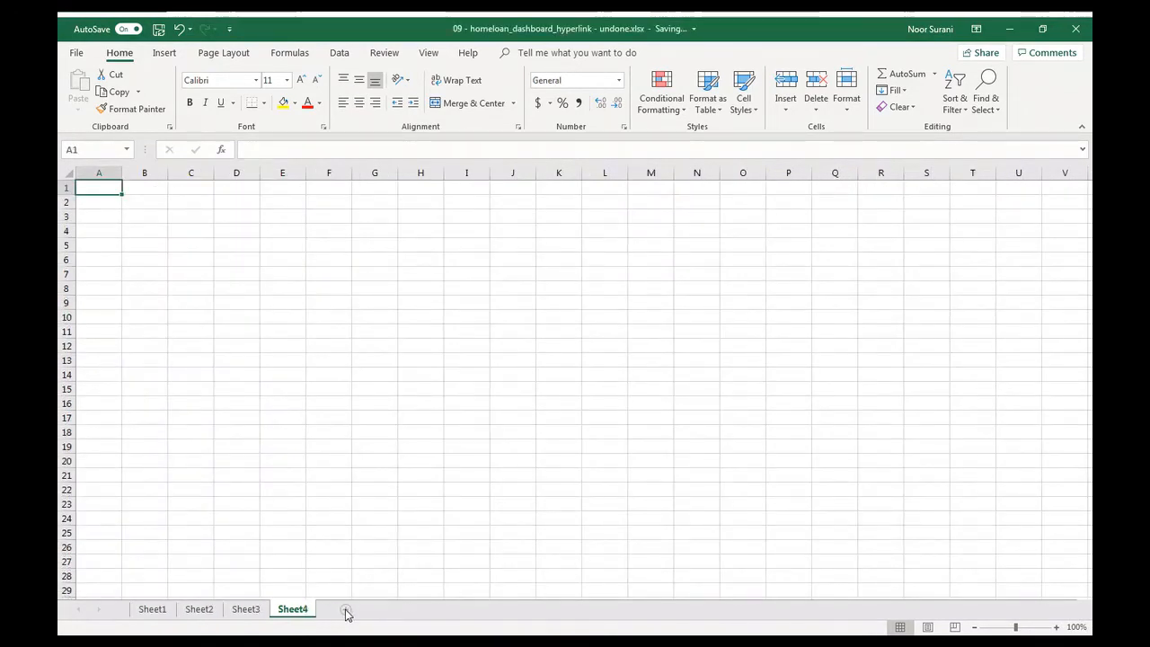
{"action": "left_click", "coordinate": [338, 609]}
{"action": "left_click", "coordinate": [391, 609]}
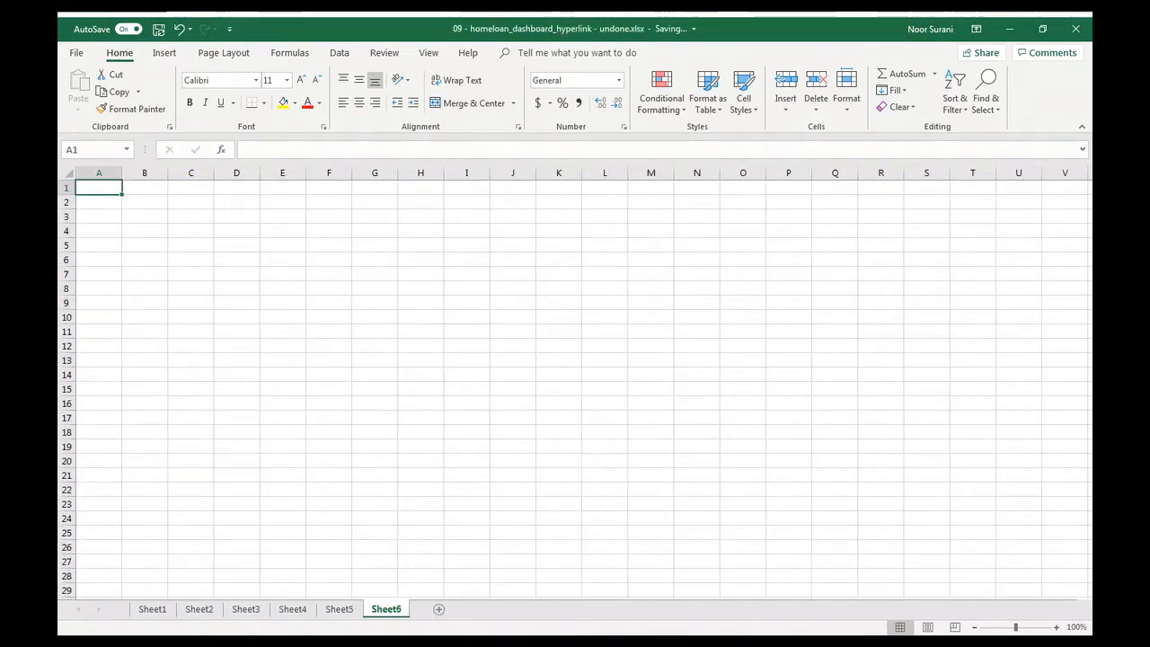
- Rename Sheet2 as Colorado, copying the name from header cell B3 on Sheet1
{"action": "left_click", "coordinate": [154, 614]}
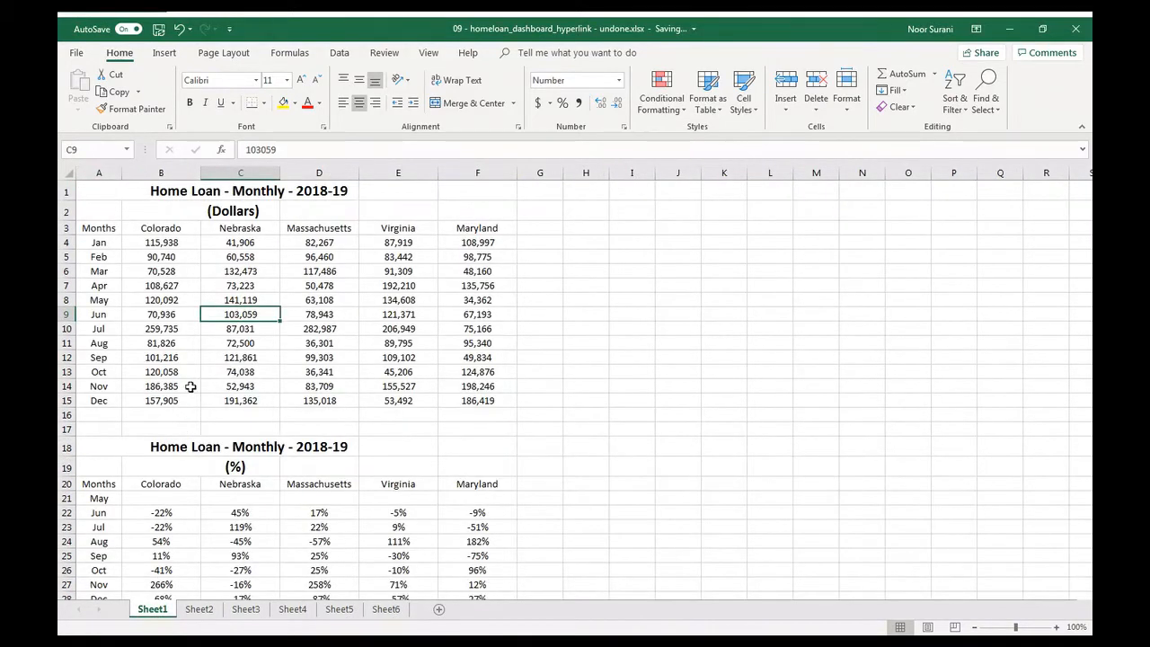
{"action": "left_click", "coordinate": [169, 232]}
{"action": "double_click", "coordinate": [274, 149]}
{"action": "key", "text": "ctrl+c"}
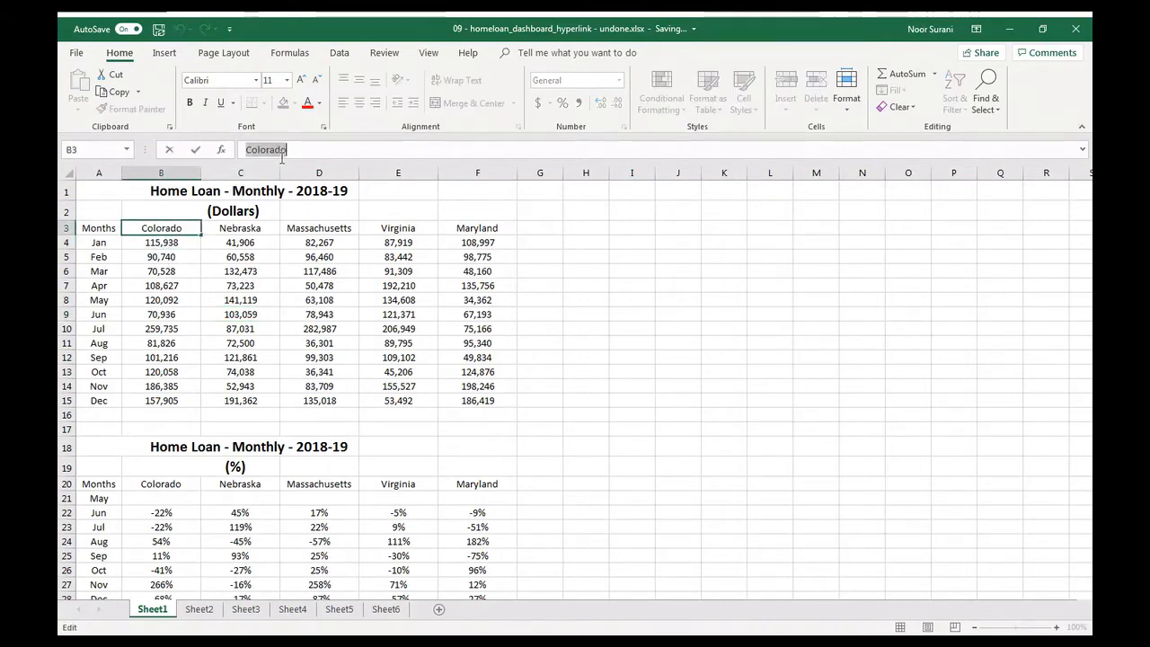
{"action": "double_click", "coordinate": [203, 615]}
{"action": "key", "text": "ctrl+v"}
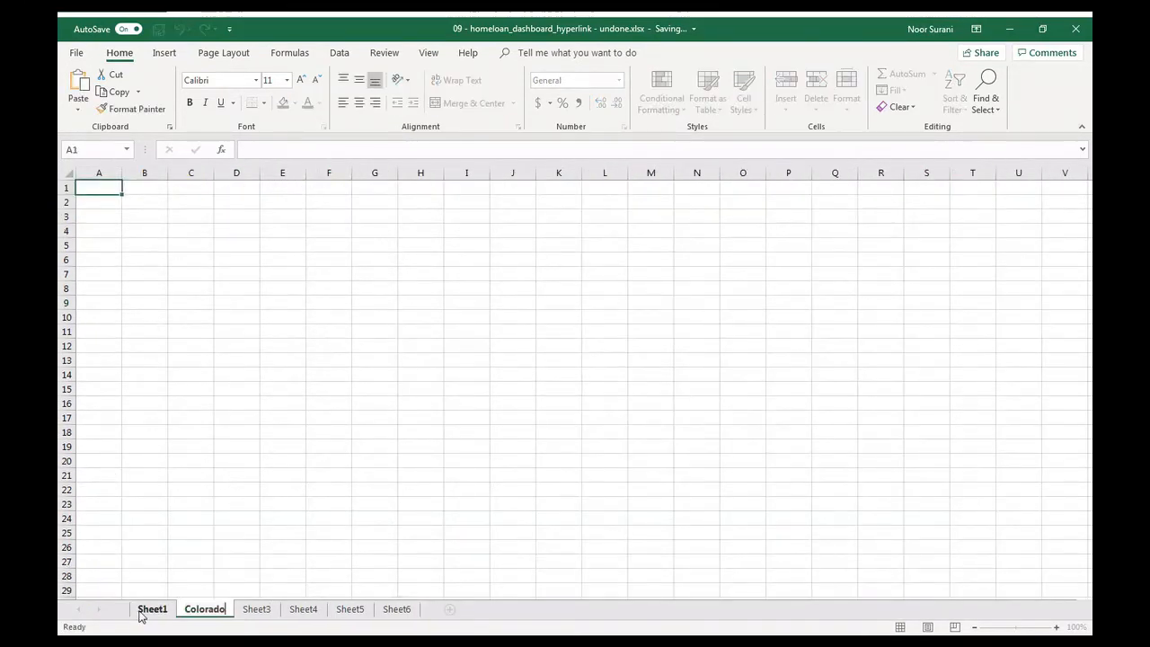
- Rename Sheet3 as Nebraska, copying the name from header cell C3 on Sheet1
{"action": "left_click", "coordinate": [142, 614]}
{"action": "left_click", "coordinate": [231, 228]}
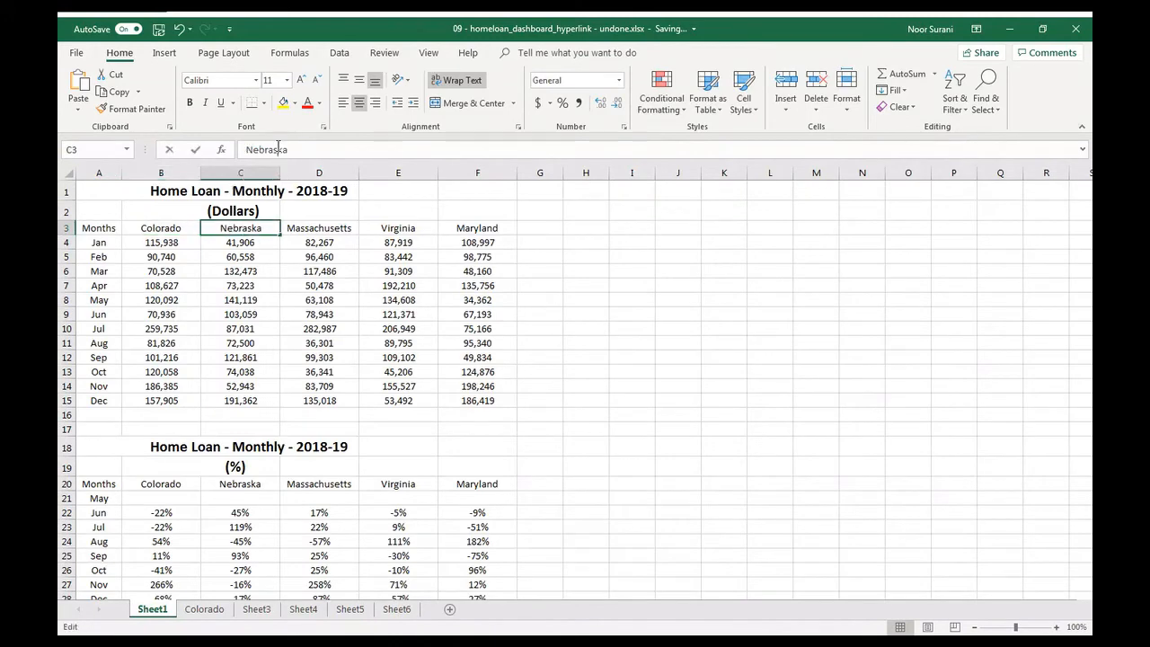
{"action": "double_click", "coordinate": [280, 149]}
{"action": "key", "text": "ctrl+c"}
{"action": "double_click", "coordinate": [270, 611]}
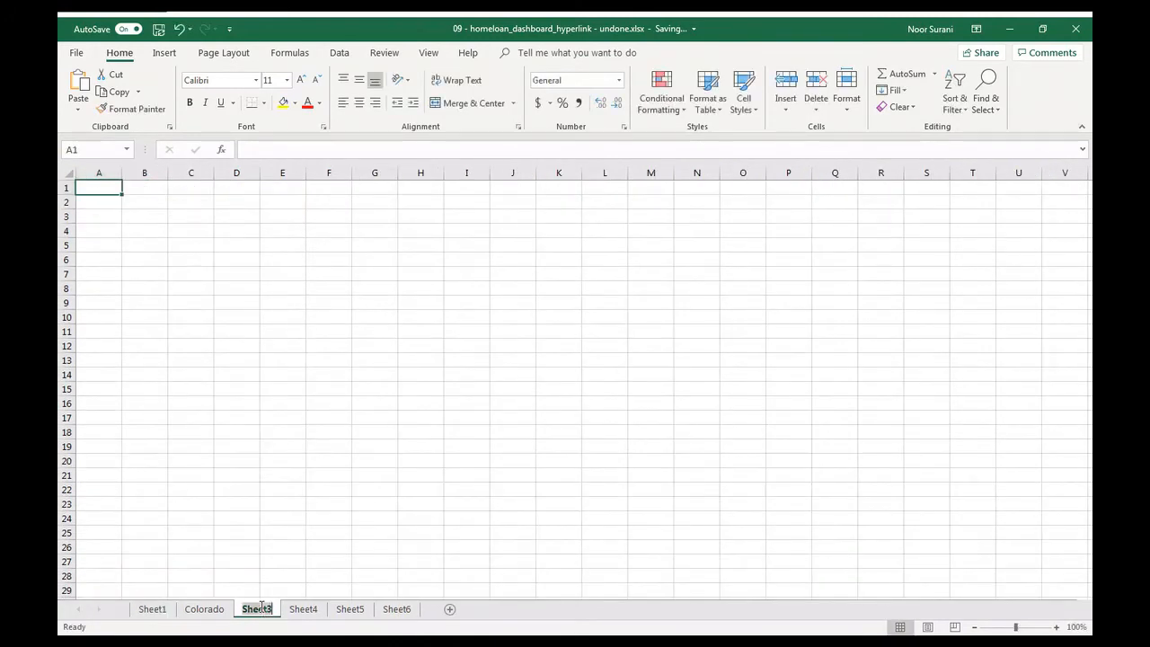
{"action": "key", "text": "ctrl+v"}
{"action": "key", "text": "Return"}
- Rename Sheet4 as Massachusetts, copying the name from header cell D3 on Sheet1
{"action": "left_click", "coordinate": [149, 610]}
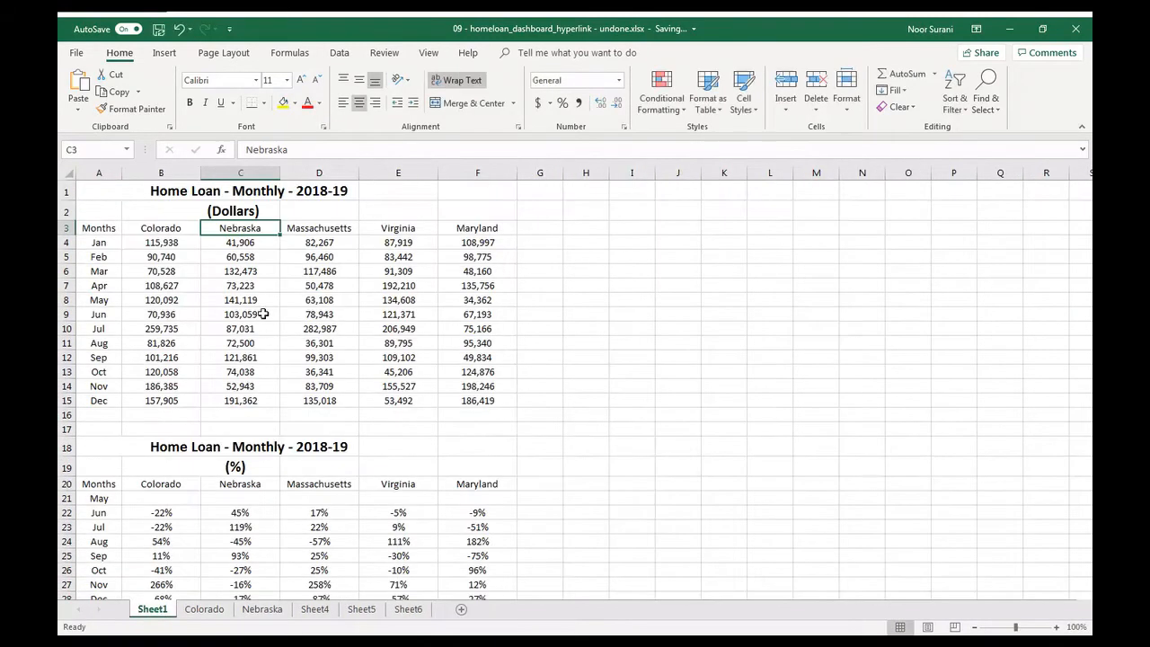
{"action": "left_click", "coordinate": [320, 228]}
{"action": "double_click", "coordinate": [297, 149]}
{"action": "key", "text": "ctrl+c"}
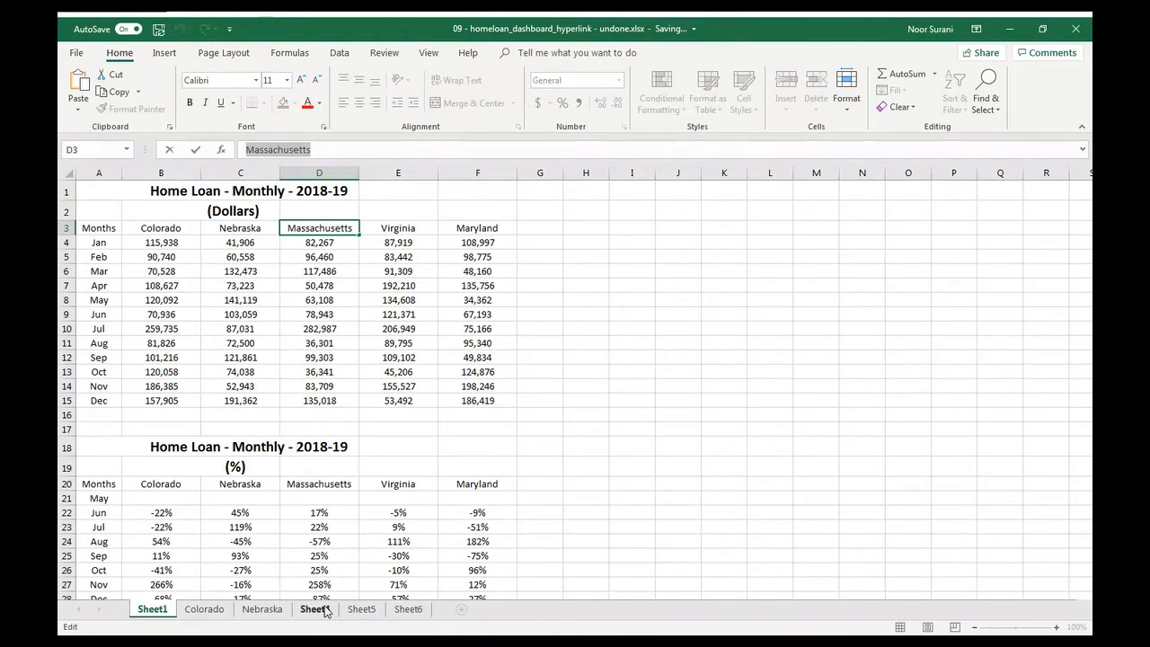
{"action": "left_click", "coordinate": [316, 609]}
{"action": "double_click", "coordinate": [316, 609]}
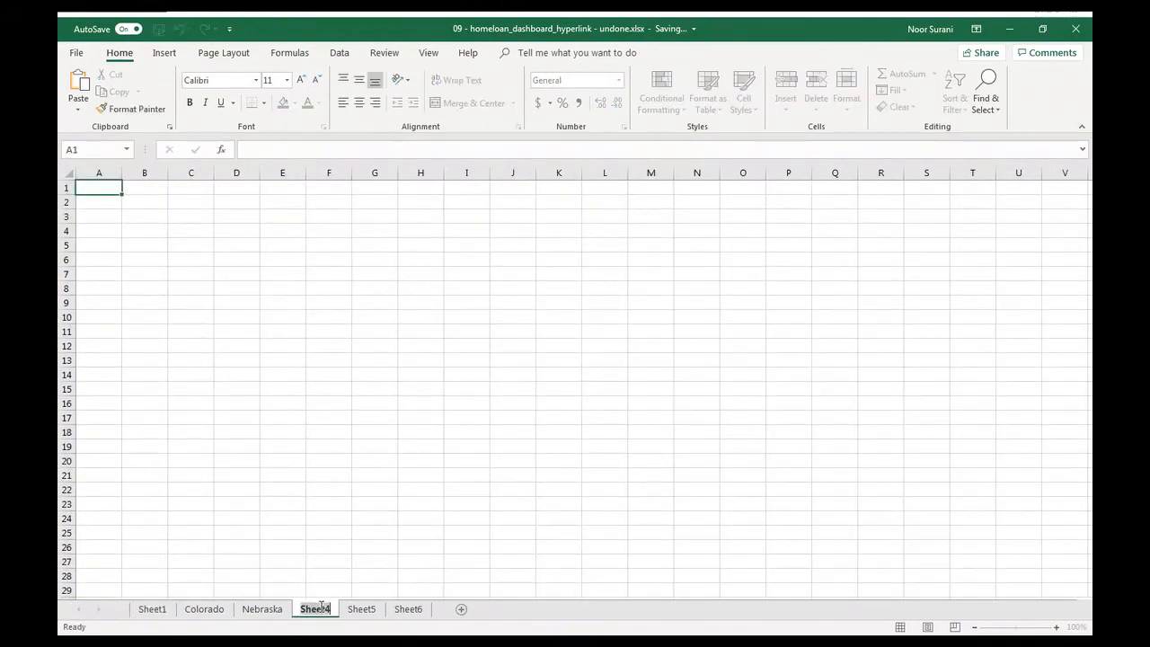
{"action": "key", "text": "ctrl+v"}
- Rename Sheet5 as Virginia, copying the name from header cell E3 on Sheet1
{"action": "left_click", "coordinate": [151, 609]}
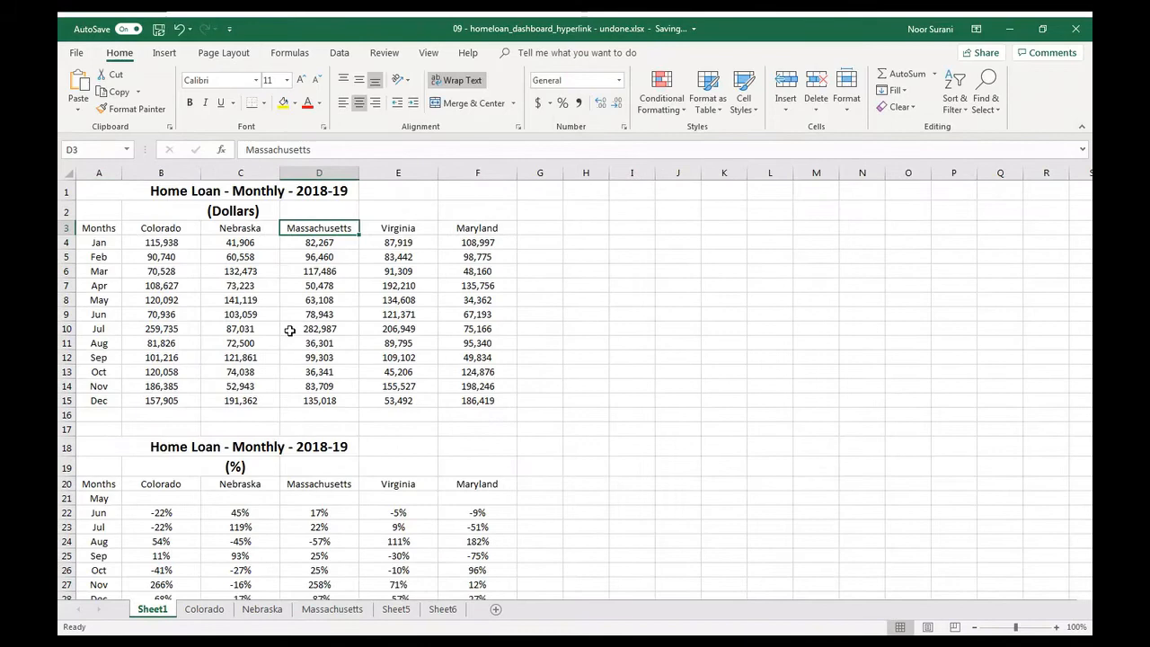
{"action": "left_click", "coordinate": [396, 228]}
{"action": "left_click", "coordinate": [274, 150]}
{"action": "double_click", "coordinate": [274, 150]}
{"action": "key", "text": "ctrl+c"}
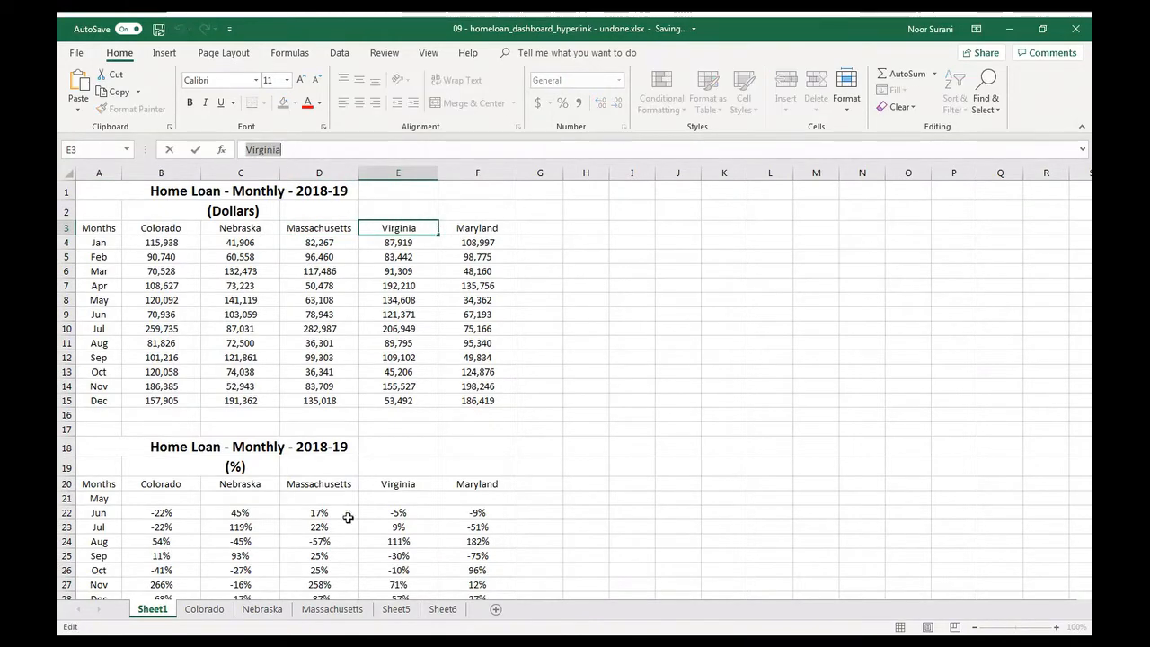
{"action": "left_click", "coordinate": [395, 609]}
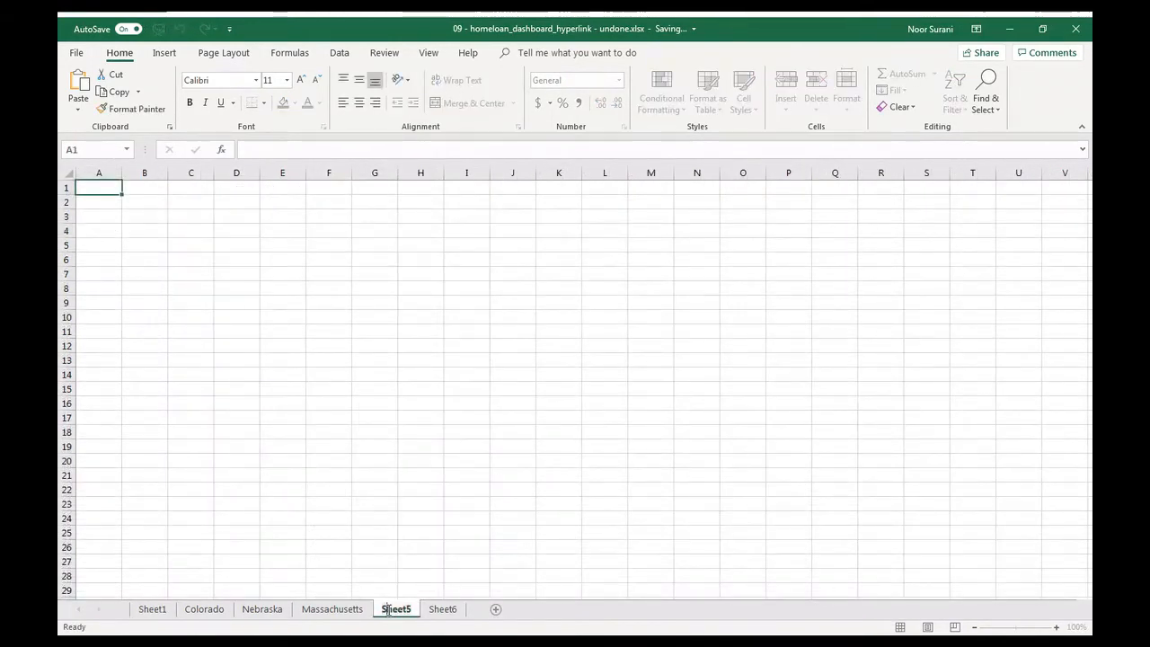
{"action": "double_click", "coordinate": [395, 609]}
{"action": "key", "text": "ctrl+v"}
- Move the Colorado worksheet between Virginia and Sheet6
{"action": "left_click", "coordinate": [256, 610]}
{"action": "left_click", "coordinate": [205, 610]}
{"action": "left_click_drag", "start_coordinate": [152, 618], "coordinate": [445, 613]}
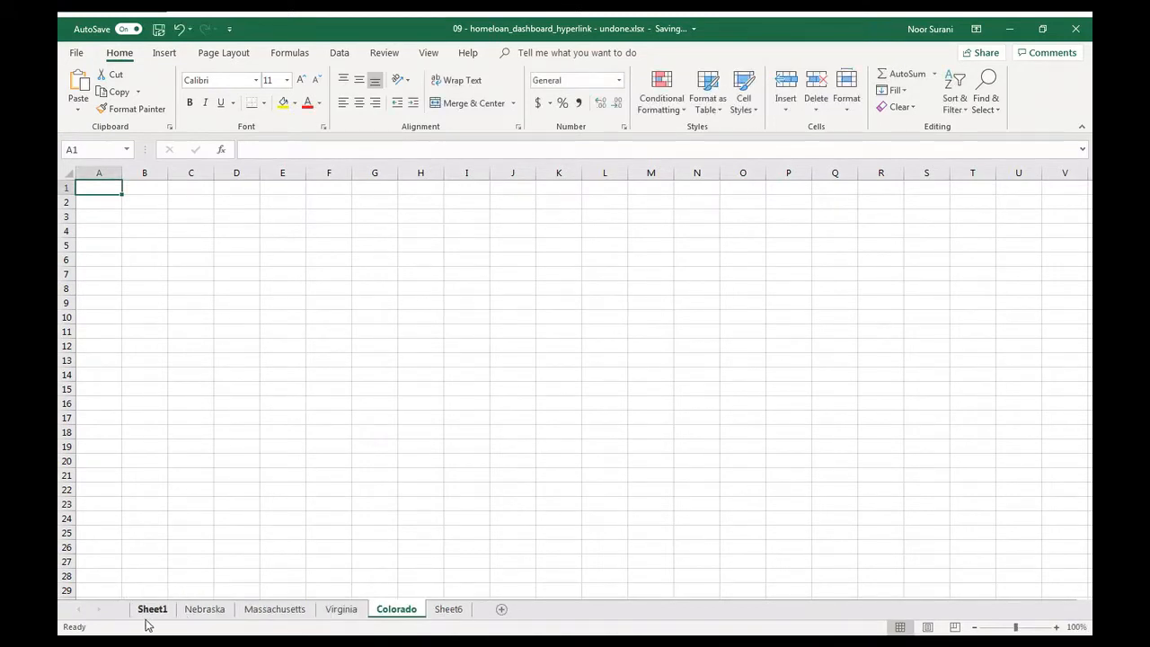
- Rename Sheet6 as Maryland, copying the name from header cell F3, and return to Sheet1
{"action": "left_click", "coordinate": [148, 611]}
{"action": "left_click", "coordinate": [466, 229]}
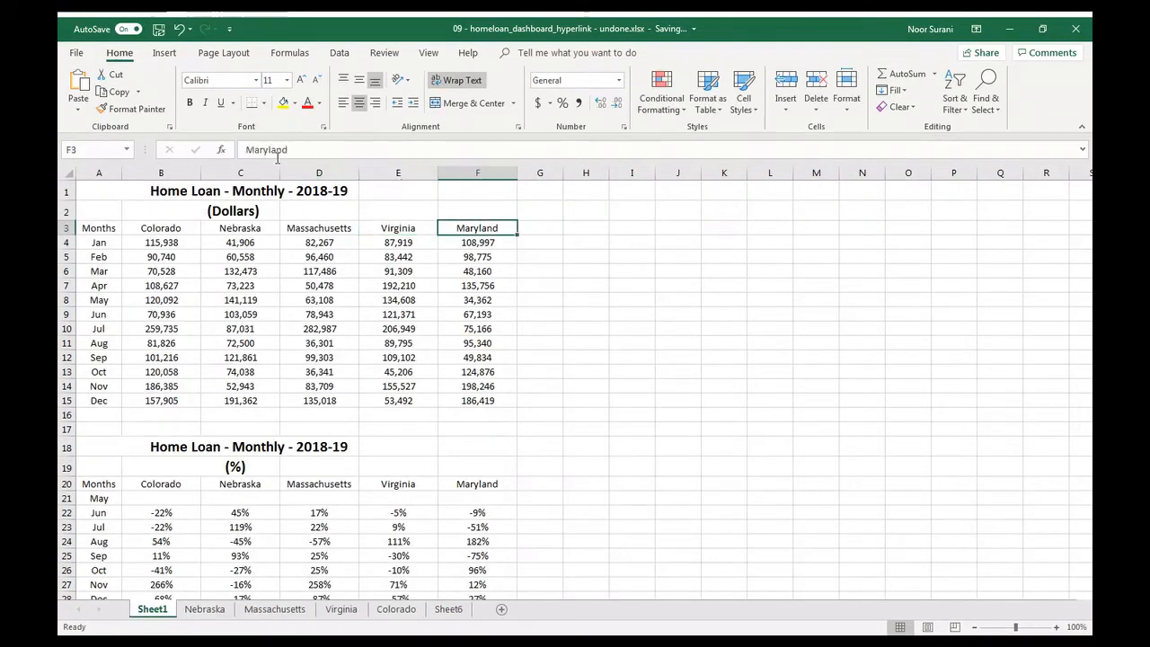
{"action": "double_click", "coordinate": [275, 150]}
{"action": "key", "text": "ctrl+c"}
{"action": "double_click", "coordinate": [439, 610]}
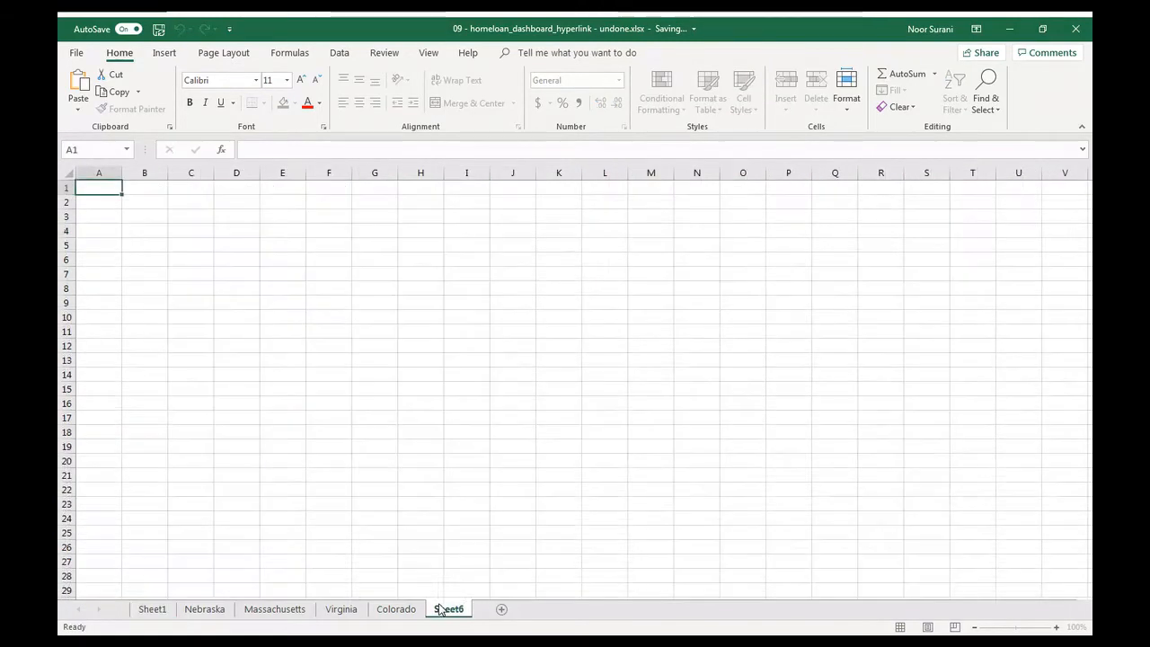
{"action": "key", "text": "ctrl+v"}
{"action": "left_click", "coordinate": [141, 615]}
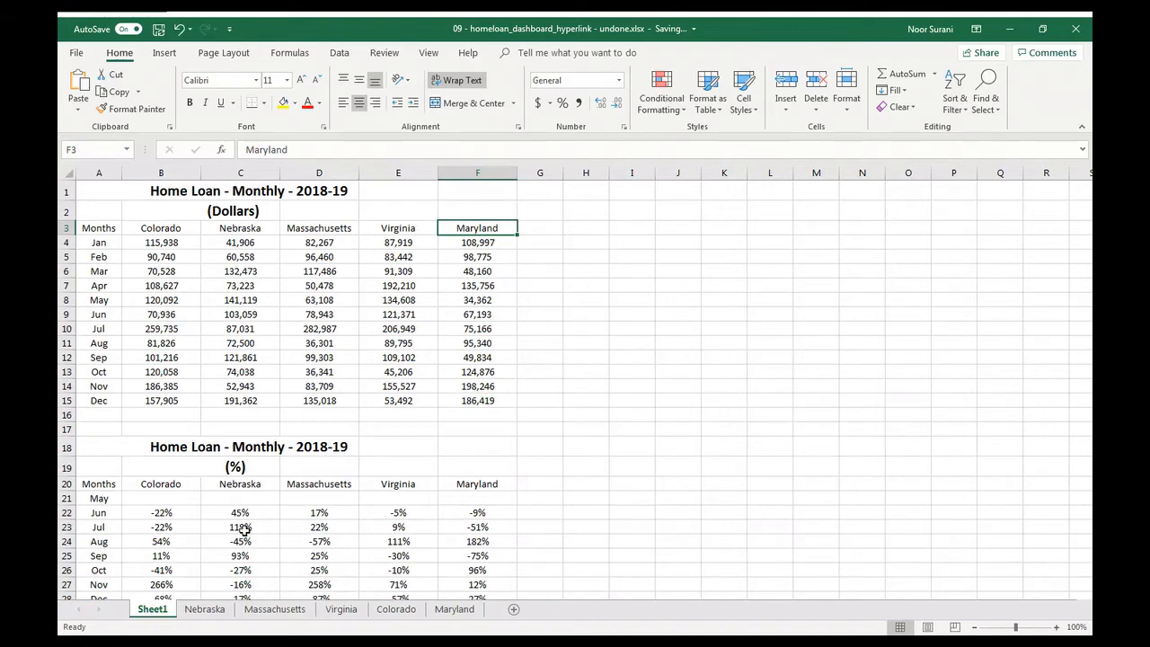
- Enter the note "Press Shift" in cell D2 of the Nebraska worksheet
{"action": "left_click", "coordinate": [216, 610]}
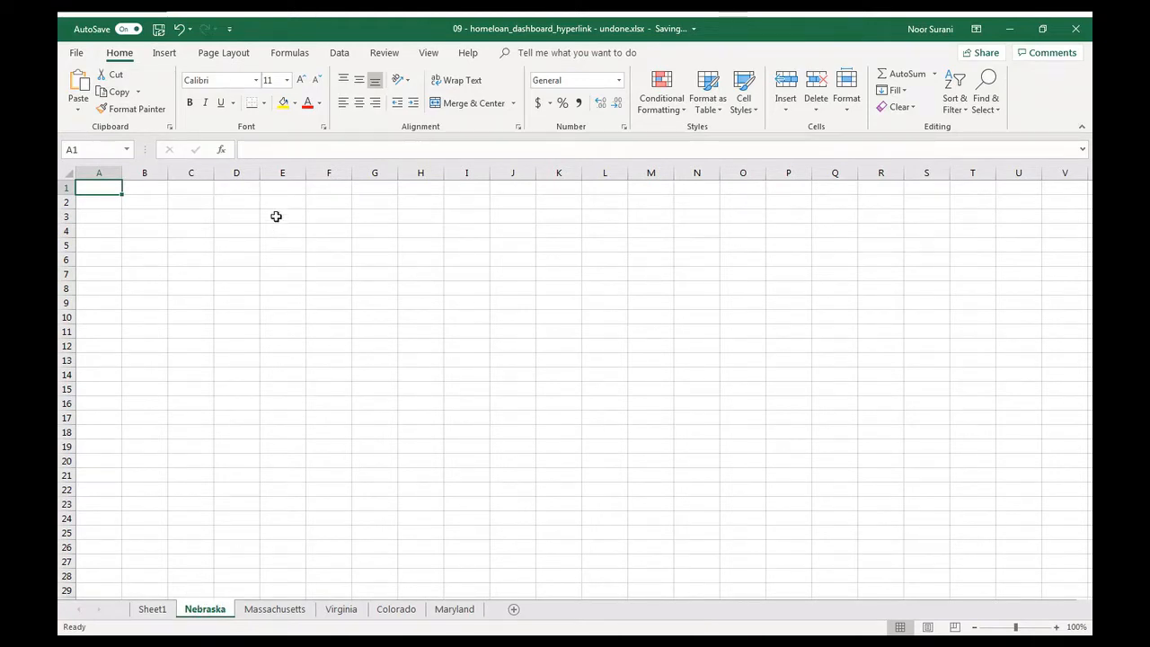
{"action": "left_click", "coordinate": [254, 199]}
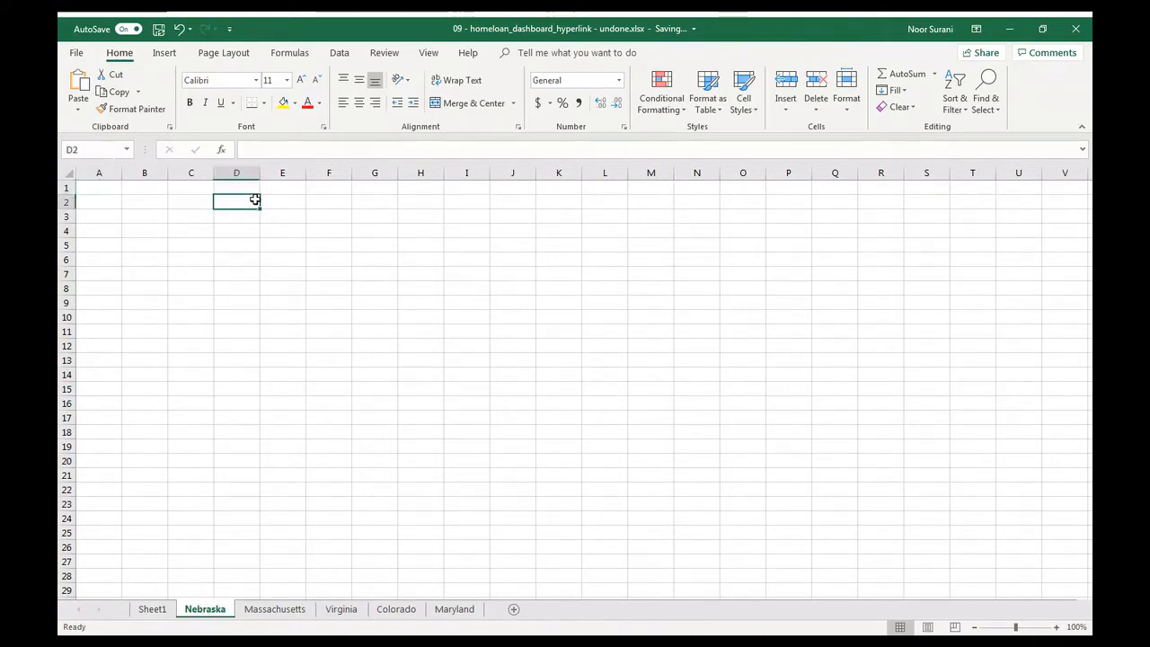
{"action": "type", "text": "("}
{"action": "type", "text": "ress "}
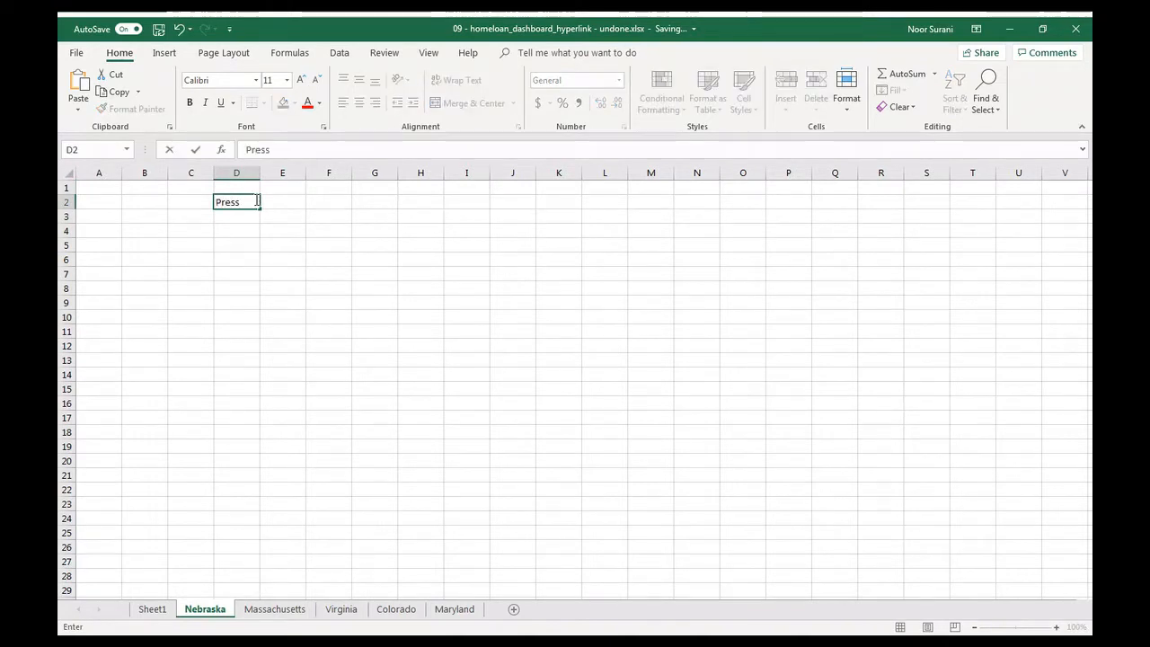
{"action": "type", "text": "Shift"}
{"action": "key", "text": "Return"}
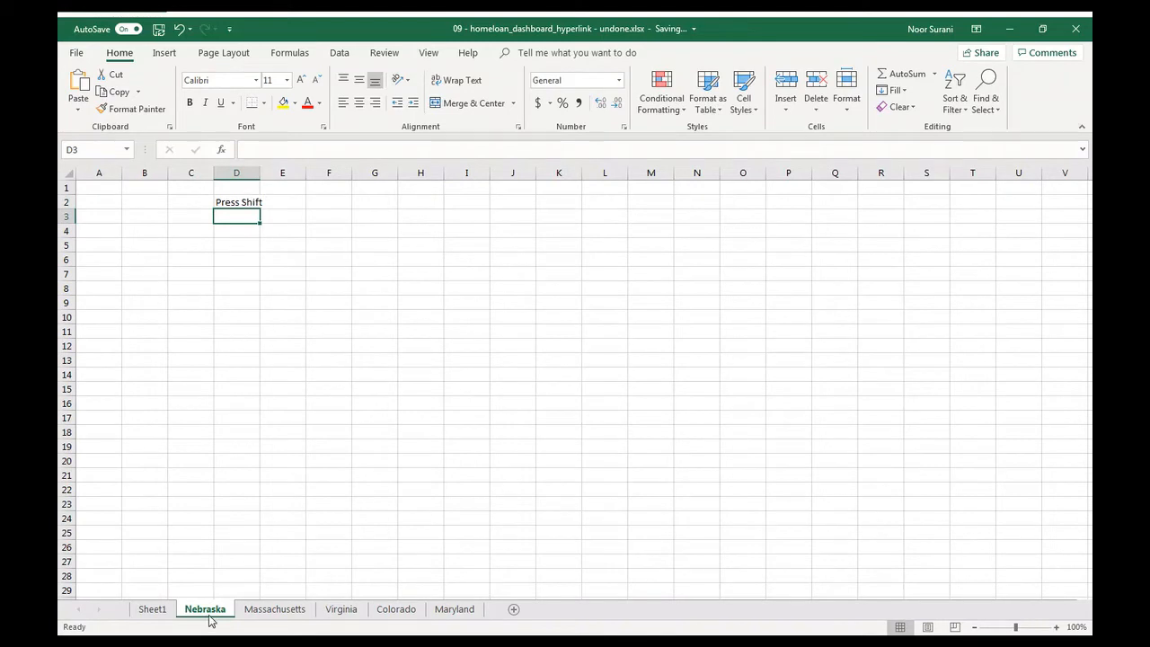
- Group the worksheets from Nebraska through Maryland and widen column A, with column B about three times as wide as A
{"action": "left_click", "coordinate": [455, 610], "text": "shift"}
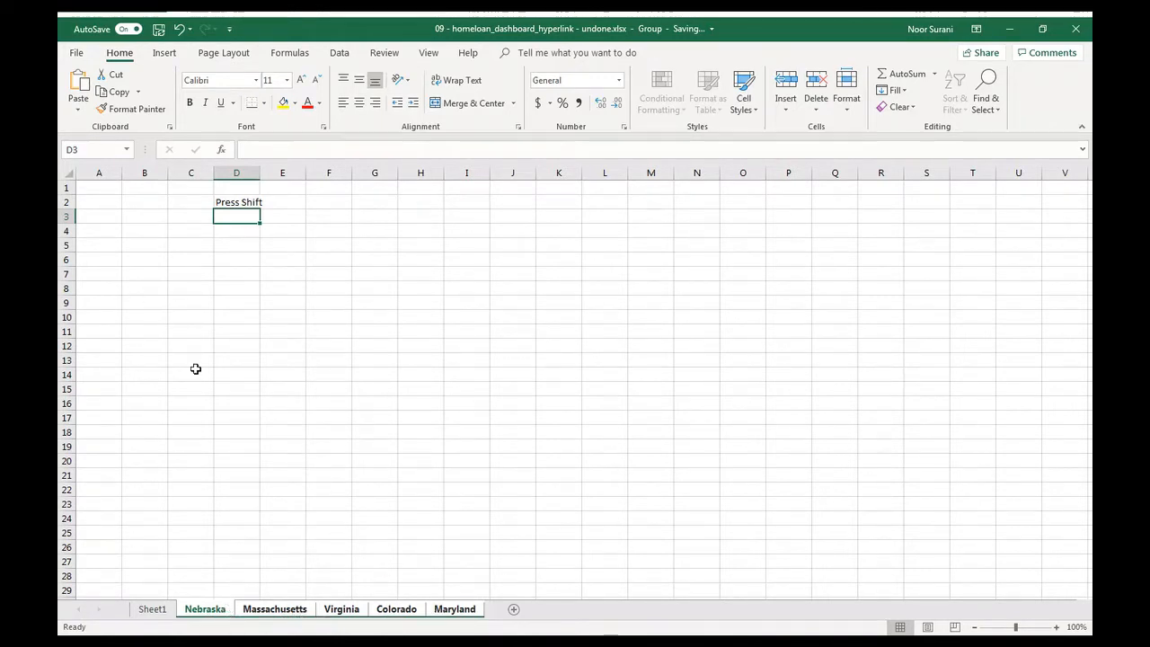
{"action": "left_click_drag", "start_coordinate": [117, 173], "coordinate": [260, 174]}
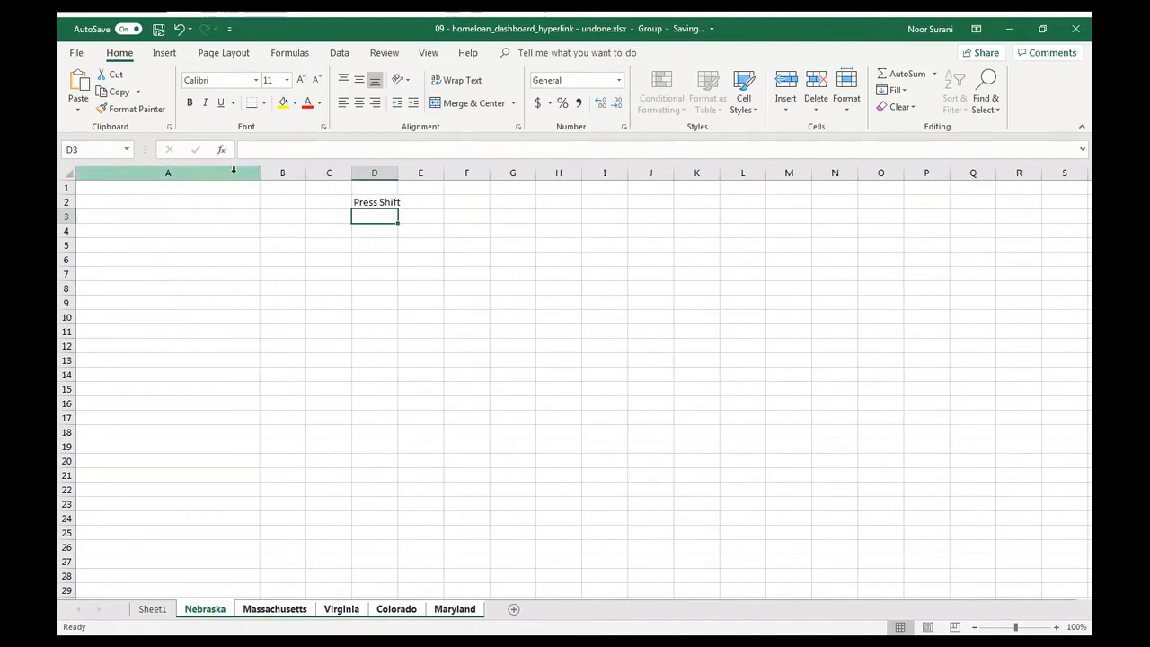
{"action": "left_click_drag", "start_coordinate": [306, 173], "coordinate": [810, 193]}
- Fill all of column A with a very light grey on the grouped sheets
{"action": "left_click", "coordinate": [181, 172]}
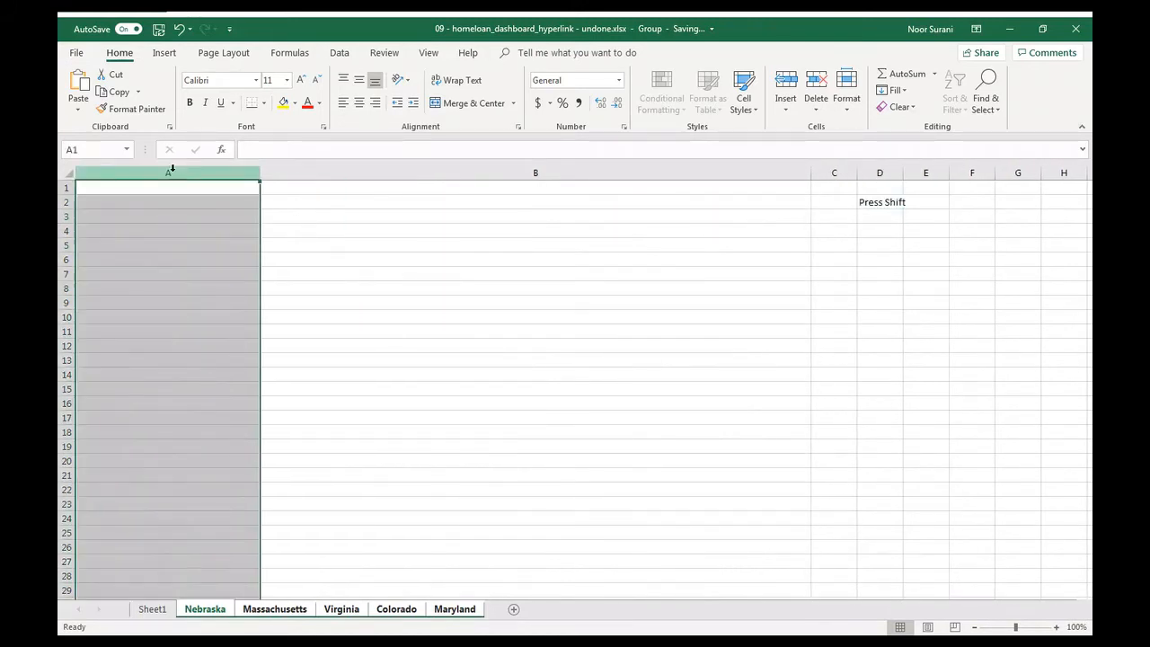
{"action": "left_click", "coordinate": [296, 103]}
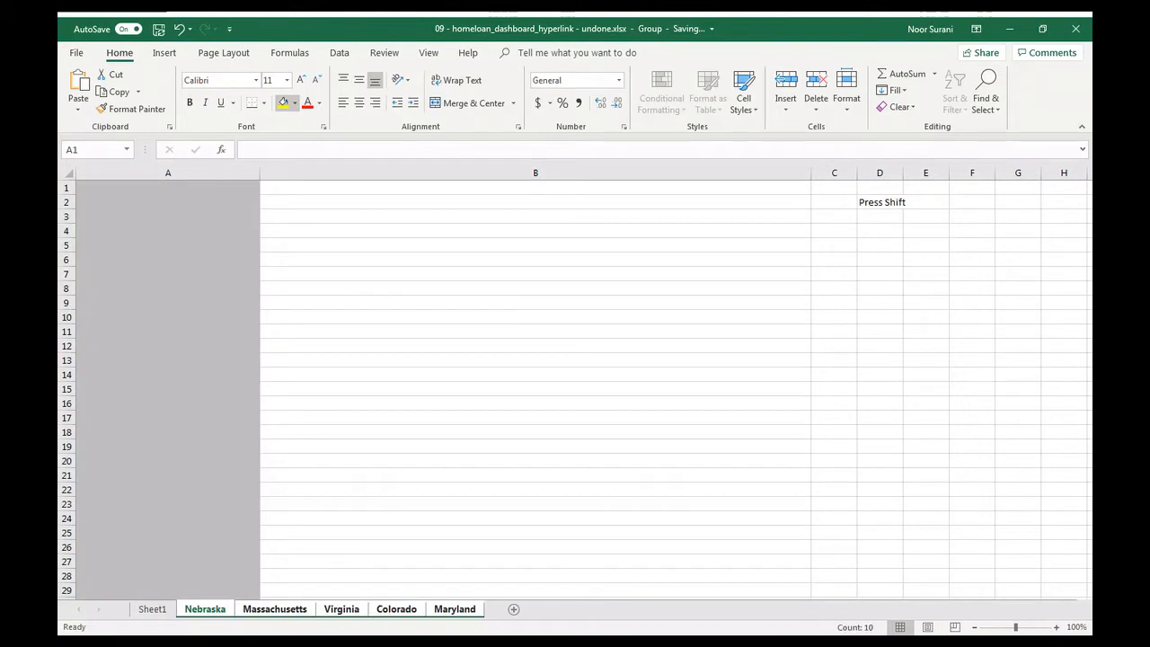
{"action": "left_click", "coordinate": [287, 150]}
{"action": "left_click", "coordinate": [306, 256]}
- Fill all of column B with a dark grey on the grouped sheets and select cell A1
{"action": "left_click", "coordinate": [362, 186]}
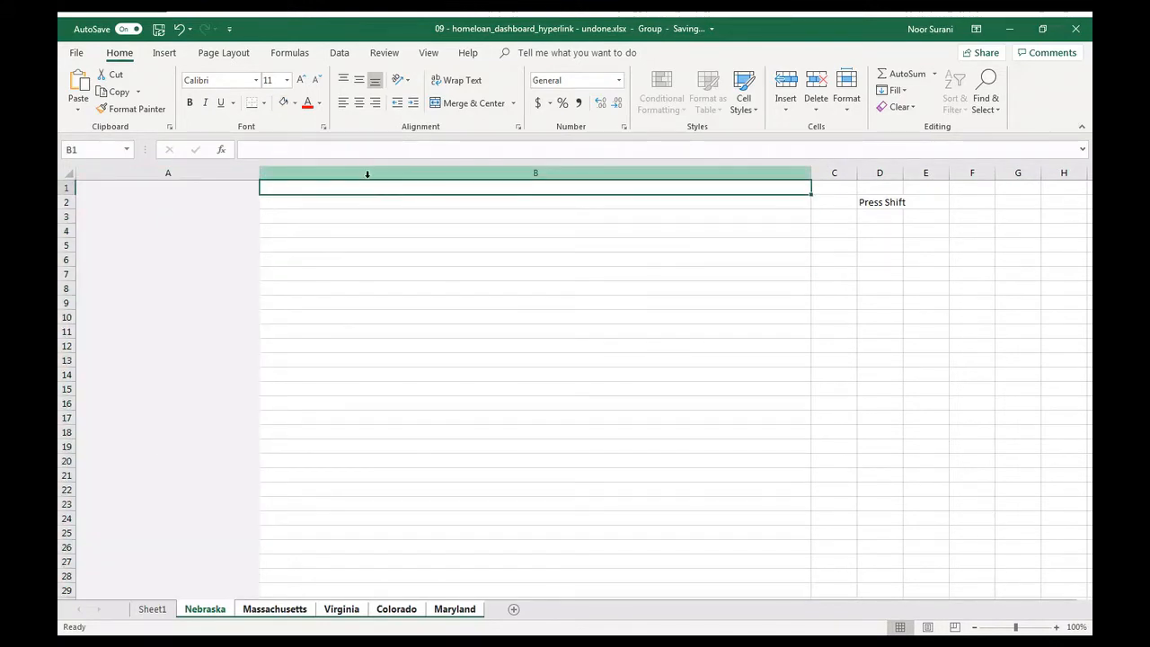
{"action": "left_click", "coordinate": [362, 172]}
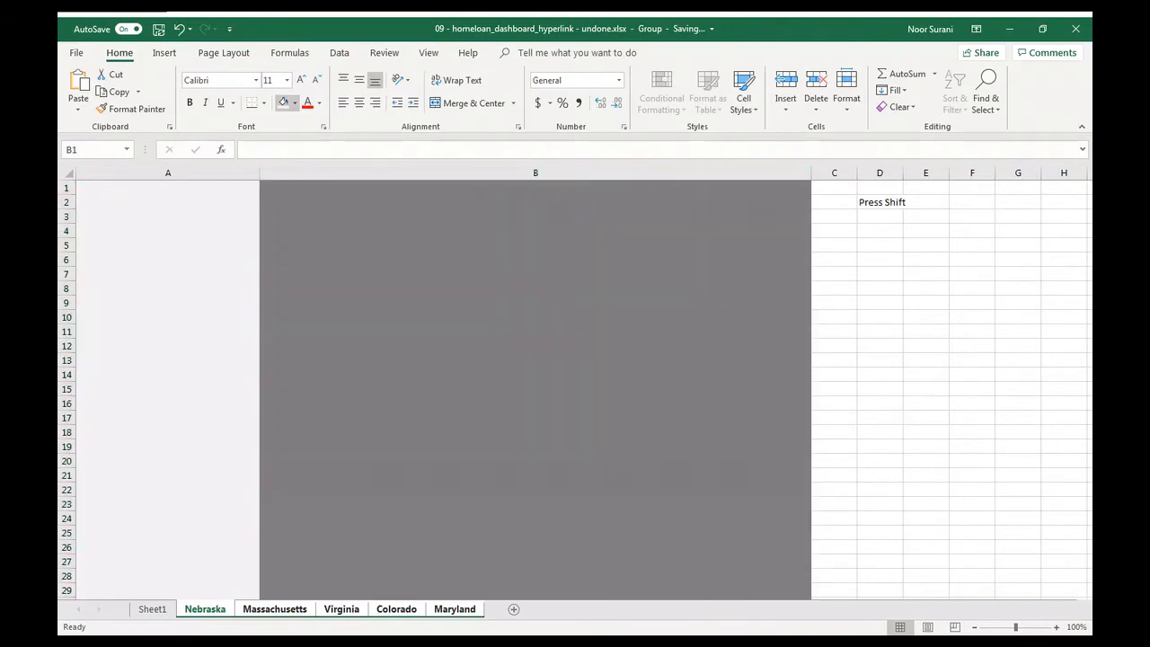
{"action": "left_click", "coordinate": [284, 186]}
{"action": "left_click", "coordinate": [332, 283]}
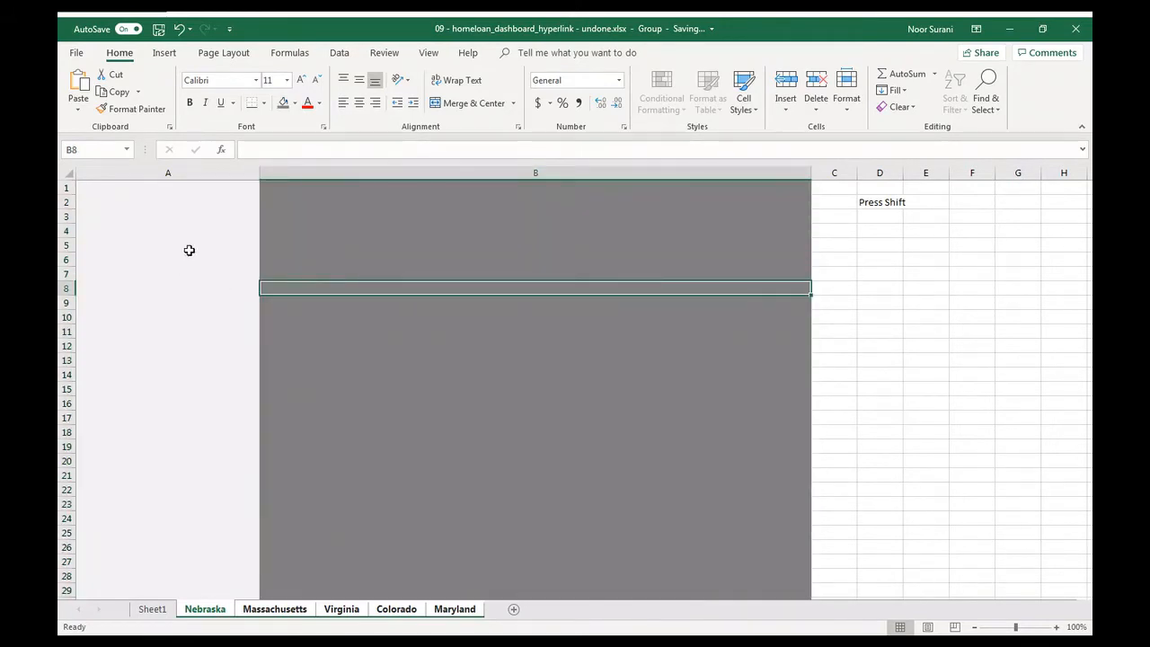
{"action": "left_click", "coordinate": [193, 246]}
{"action": "left_click", "coordinate": [178, 187]}
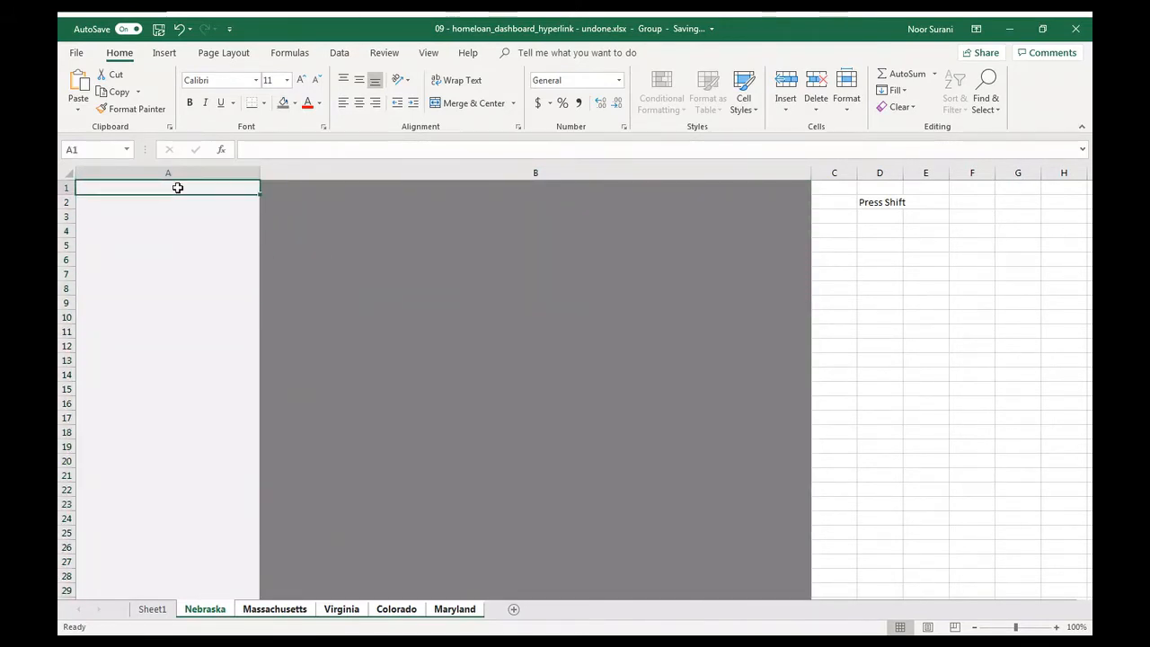
- Ungroup the worksheets and check the column widths and fills on every state sheet from Nebraska through Maryland
{"action": "left_click", "coordinate": [152, 609]}
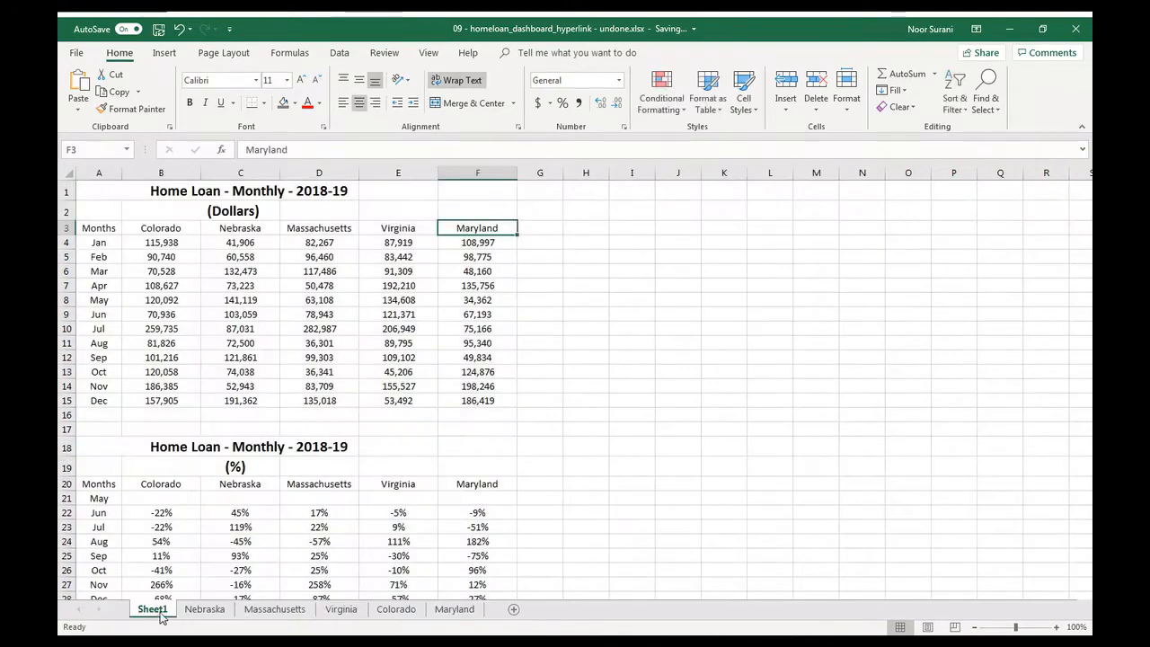
{"action": "left_click", "coordinate": [199, 609]}
{"action": "left_click", "coordinate": [272, 609]}
{"action": "left_click", "coordinate": [341, 609]}
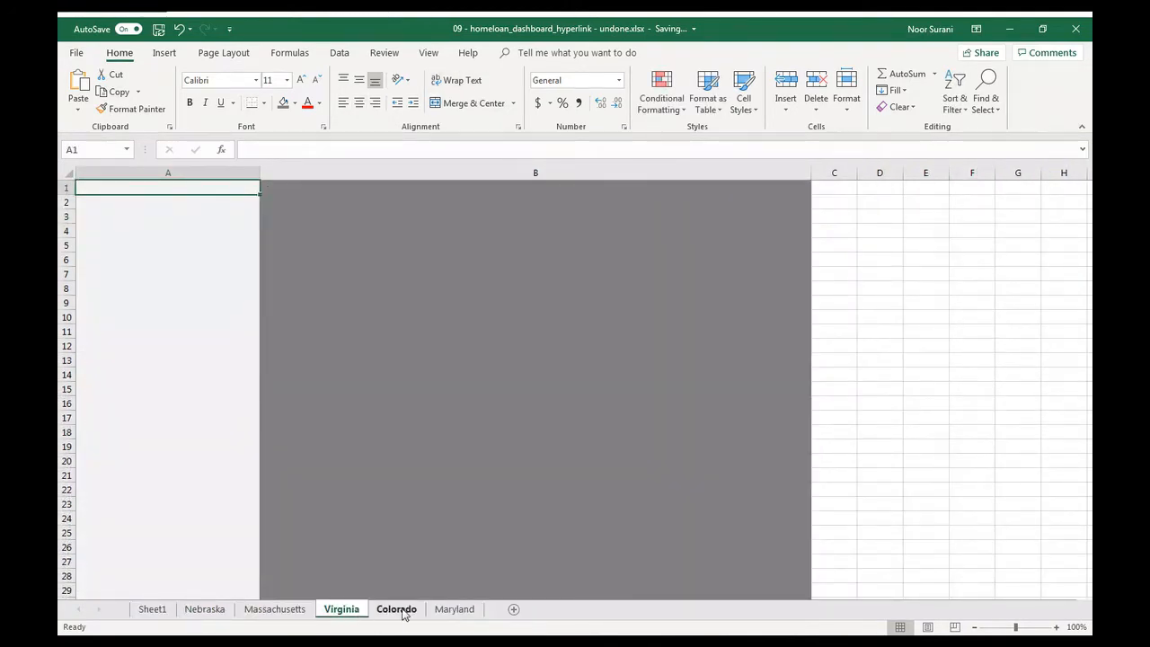
{"action": "left_click", "coordinate": [396, 609]}
{"action": "left_click", "coordinate": [467, 611]}
- Select cell A4 on the Nebraska sheet as the destination and copy the five state names in B3:F3 of Sheet1
{"action": "left_click", "coordinate": [168, 612]}
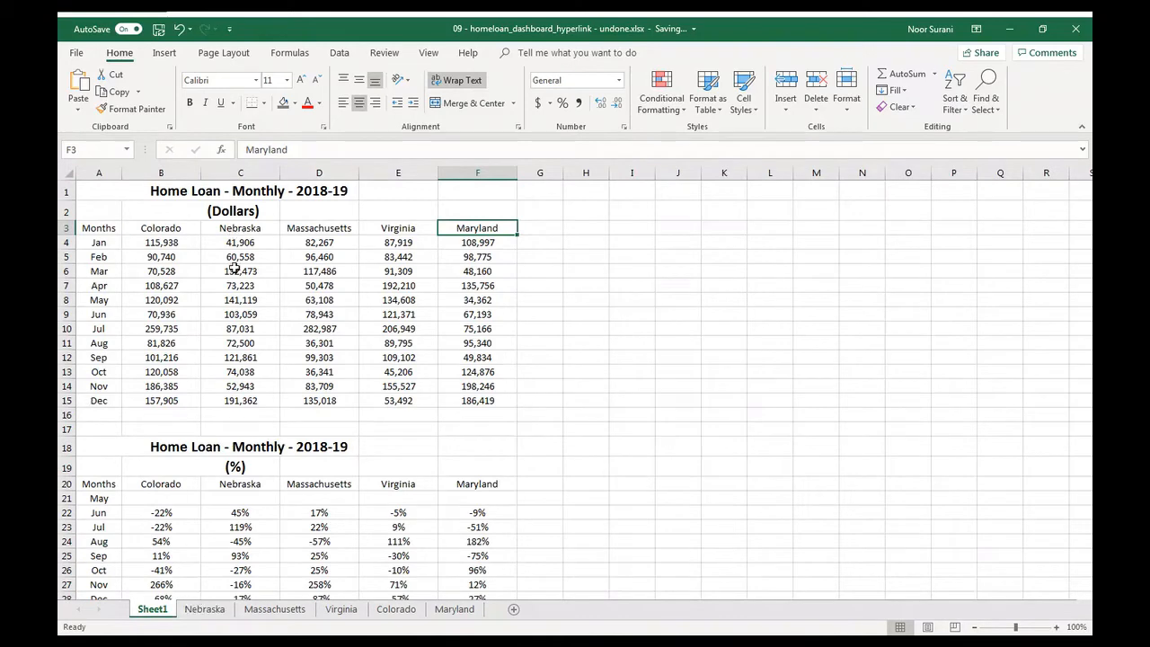
{"action": "left_click", "coordinate": [200, 610]}
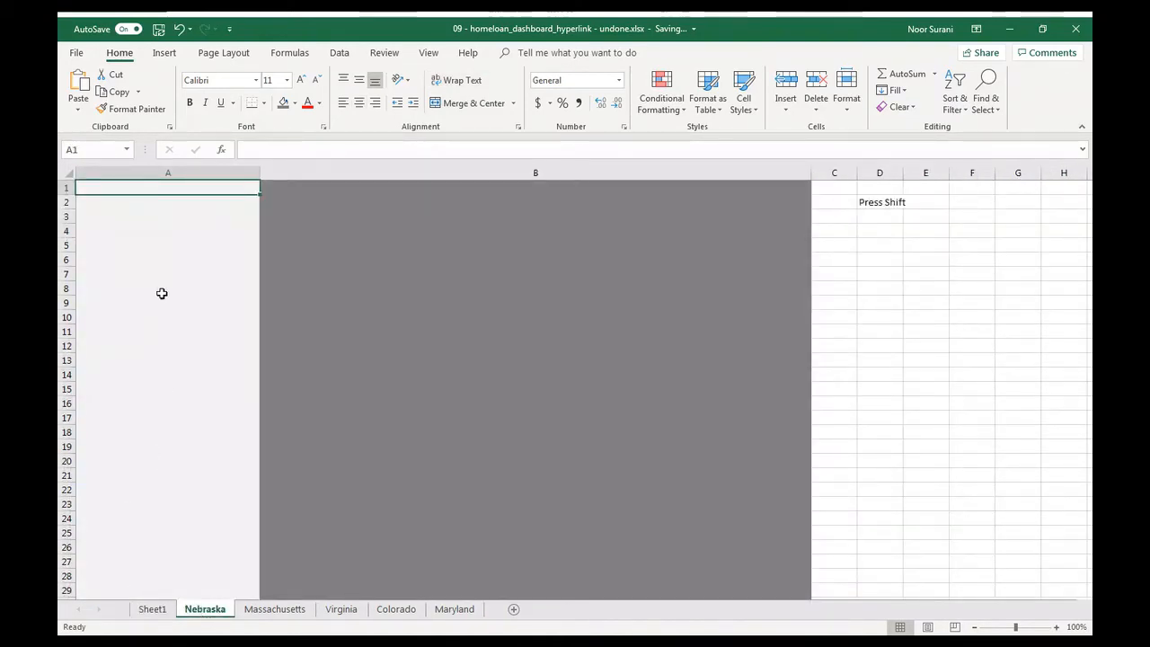
{"action": "left_click", "coordinate": [180, 232]}
{"action": "left_click", "coordinate": [153, 610]}
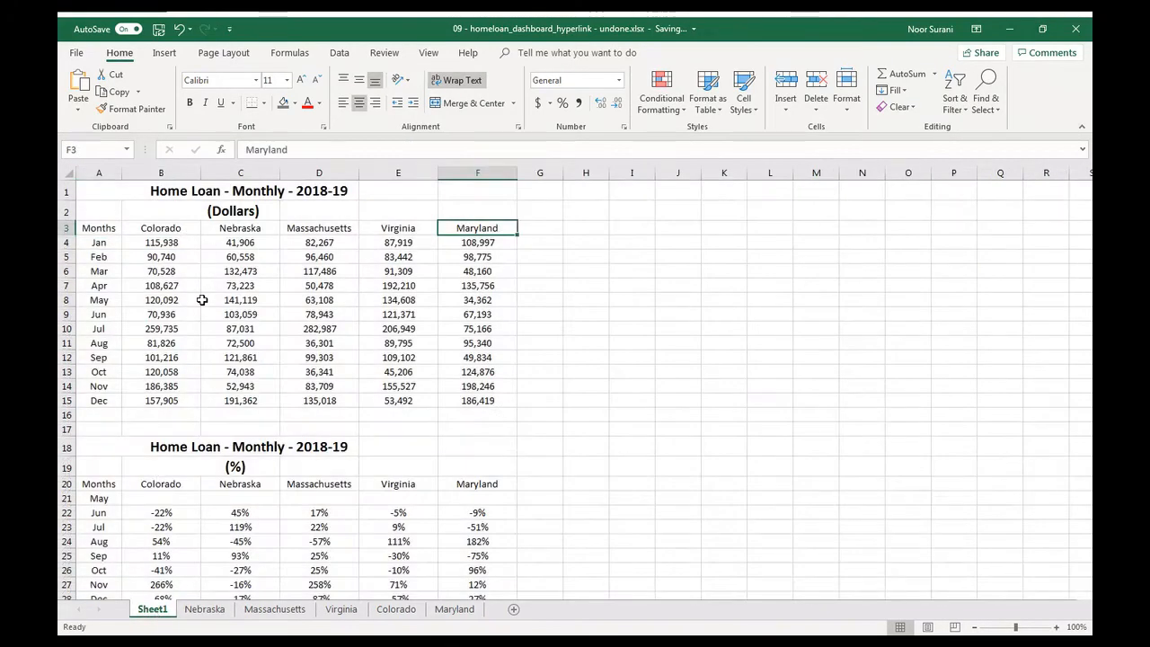
{"action": "left_click", "coordinate": [168, 229]}
{"action": "key", "text": "ctrl+shift+Right"}
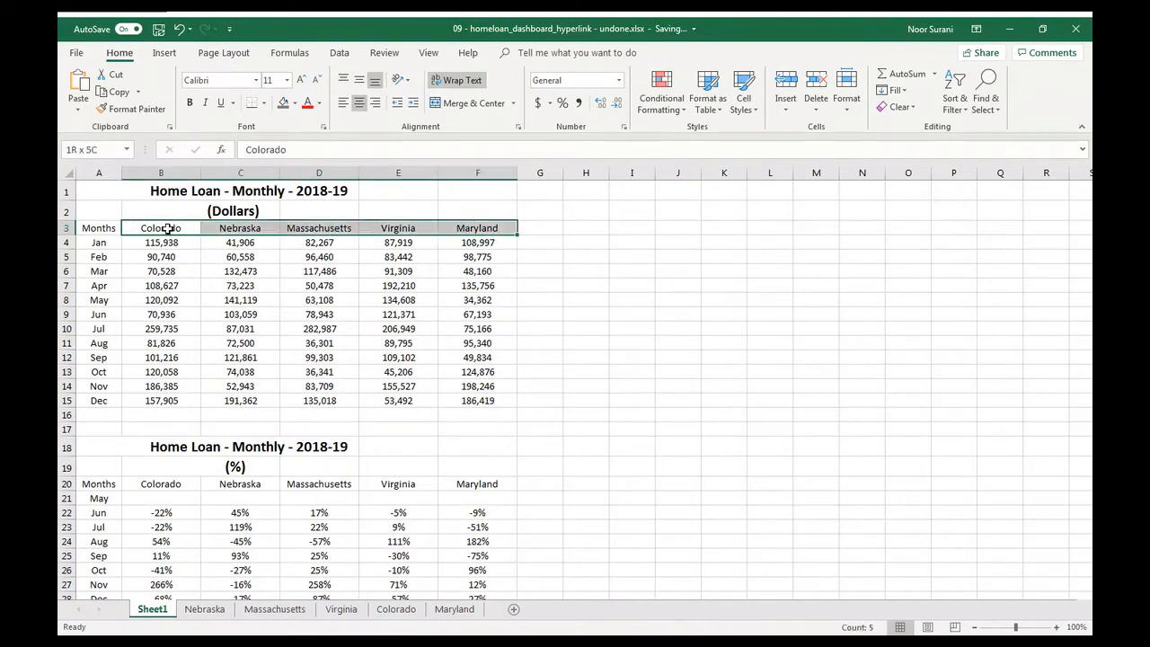
{"action": "key", "text": "ctrl+c"}
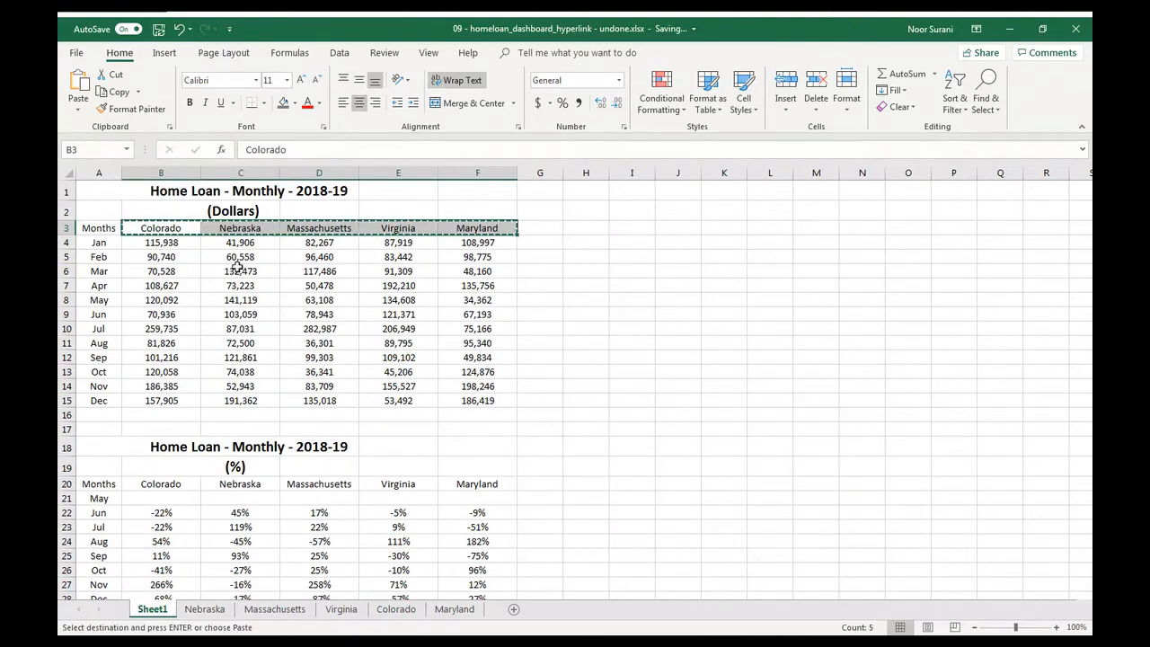
- Paste the copied state names on the Nebraska sheet as a transposed, values-only list in A4:A8
{"action": "left_click", "coordinate": [205, 609]}
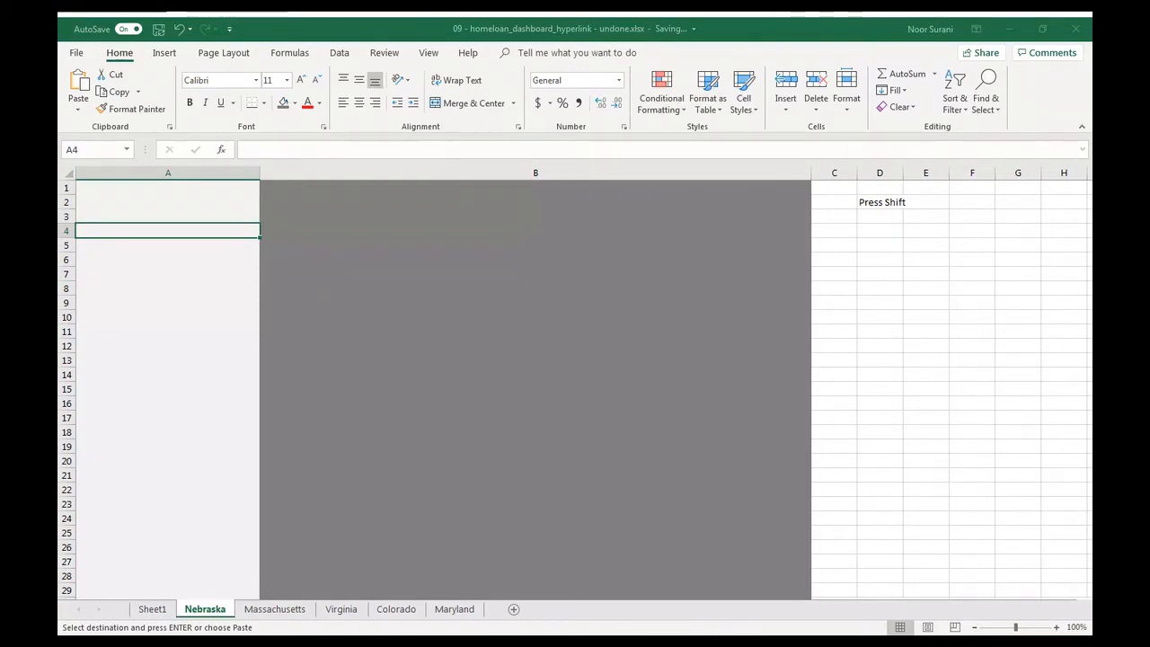
{"action": "key", "text": "ctrl+v"}
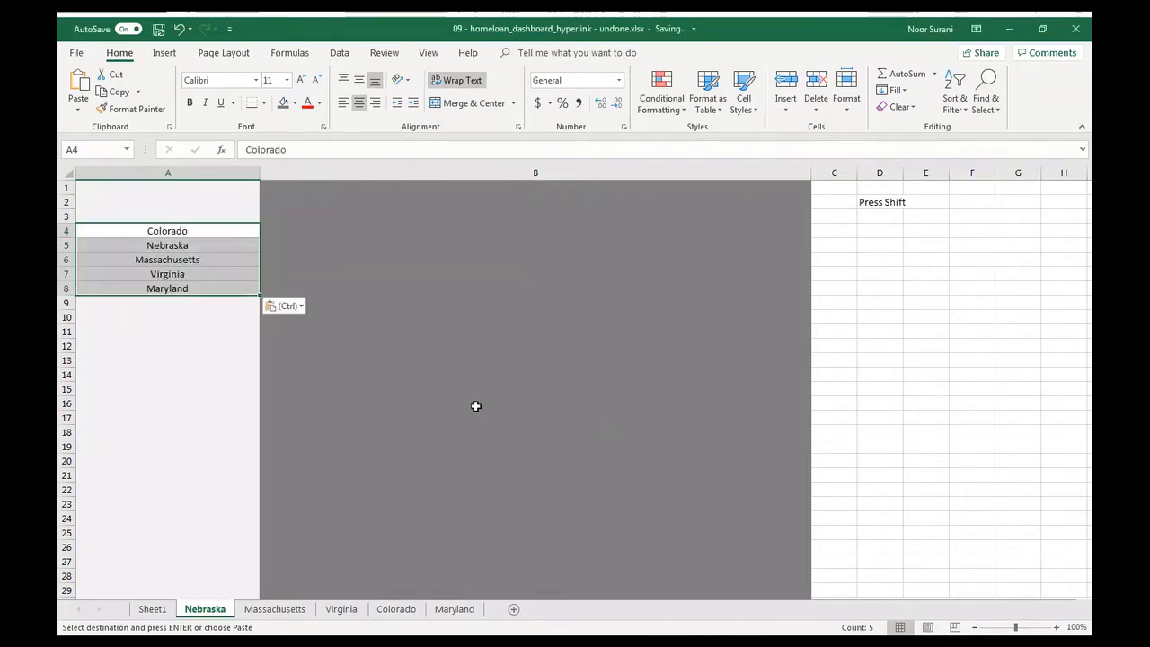
{"action": "key", "text": "ctrl+z"}
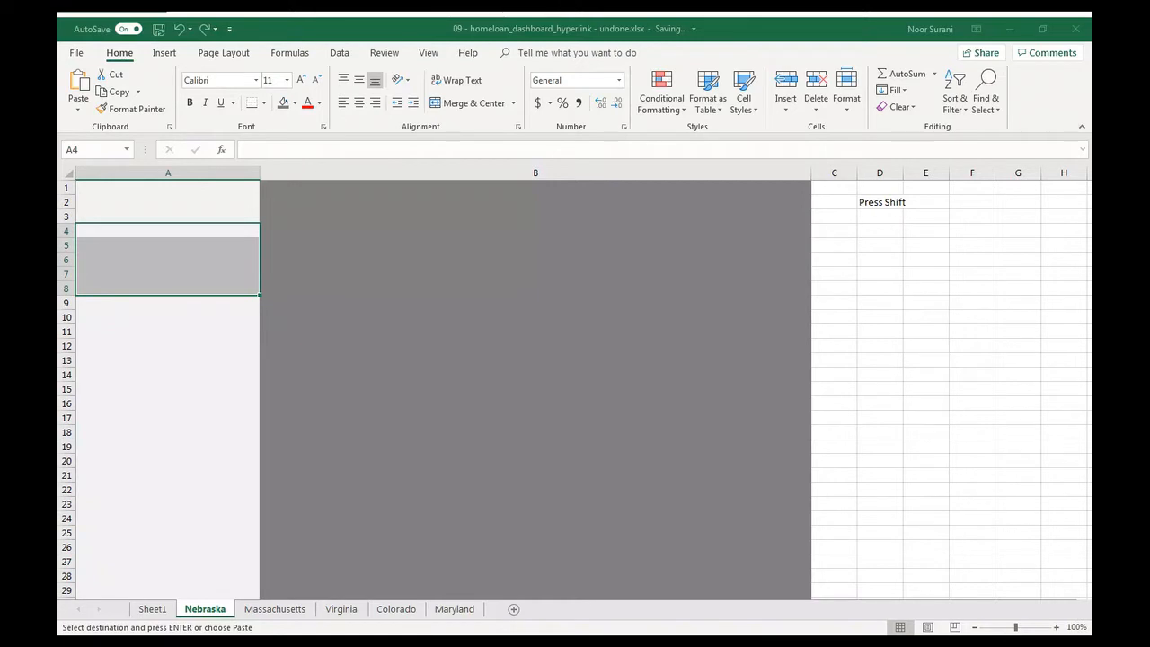
{"action": "key", "text": "ctrl+v"}
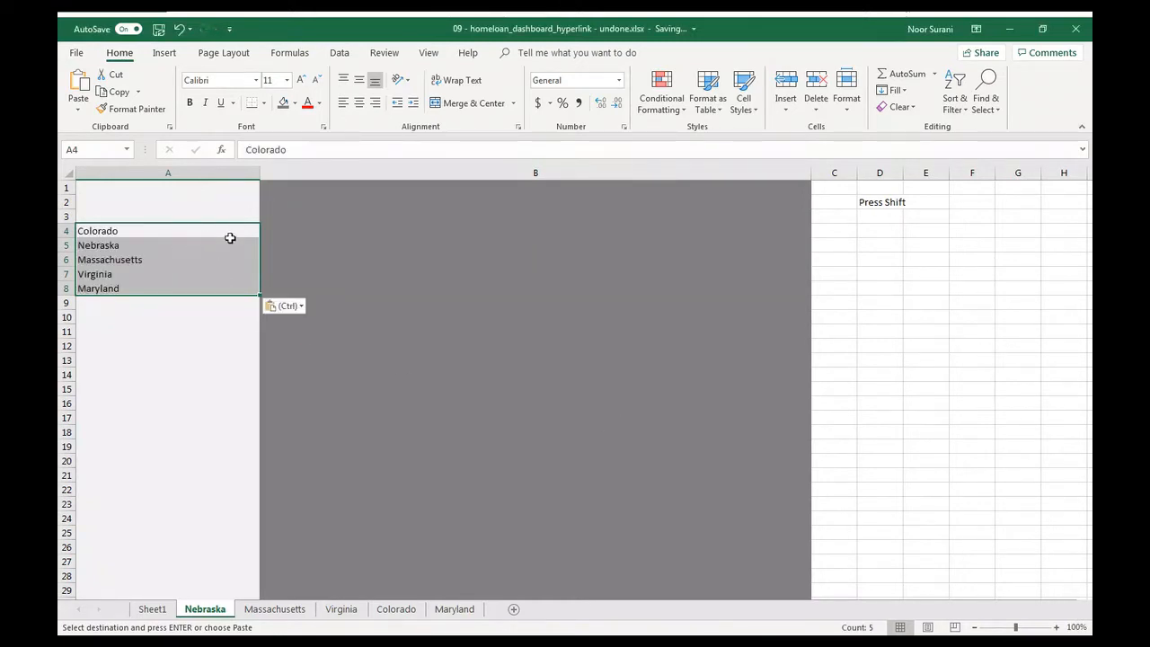
- Copy the state list in A4:A8 of the Nebraska sheet and paste it at A4 of the Massachusetts sheet
{"action": "left_click", "coordinate": [269, 609]}
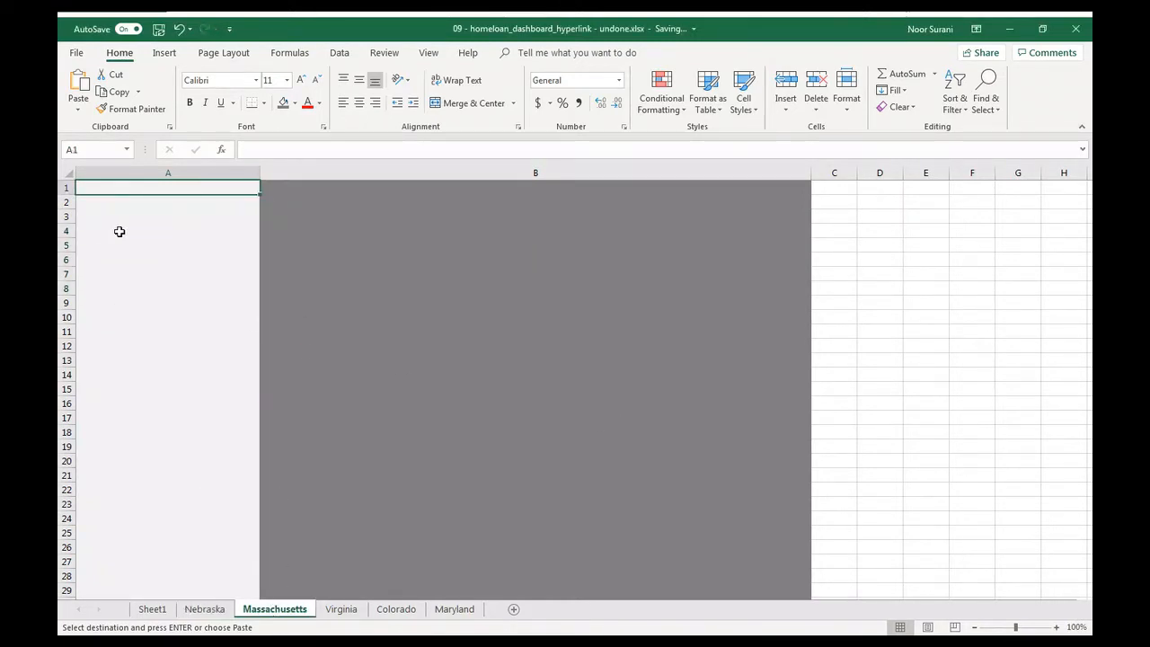
{"action": "key", "text": "ctrl+Page_Up"}
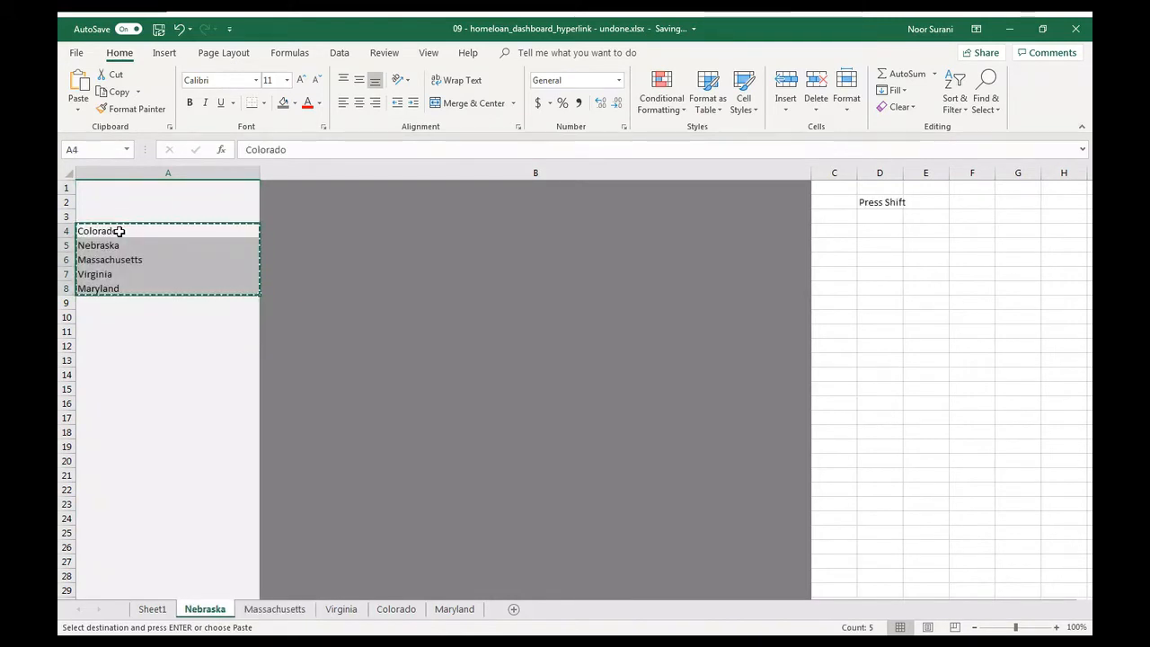
{"action": "key", "text": "ctrl+Page_Down"}
{"action": "key", "text": "Down"}
{"action": "key", "text": "Down"}
{"action": "key", "text": "Down"}
{"action": "key", "text": "ctrl+v"}
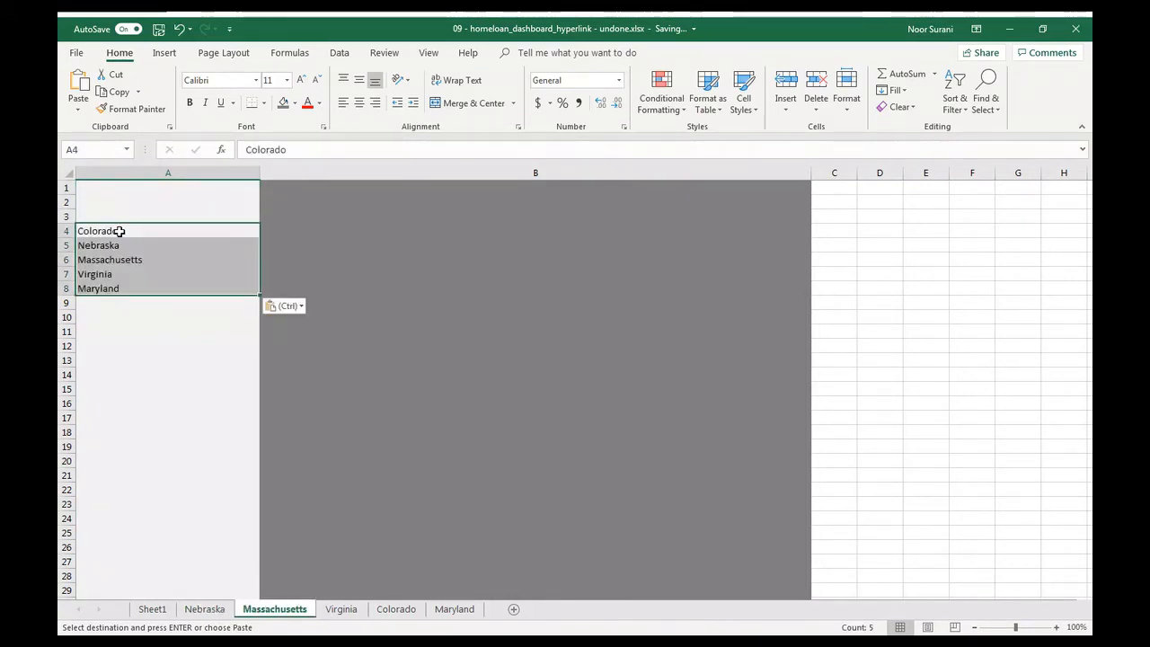
- Paste the copied state list at cell A4 of the Virginia worksheet
{"action": "key", "text": "ctrl+Page_Down"}
{"action": "key", "text": "Down"}
{"action": "key", "text": "Down"}
{"action": "key", "text": "Down"}
{"action": "key", "text": "ctrl+v"}
- Paste the copied state list at cell A4 of the Colorado worksheet
{"action": "key", "text": "ctrl+Page_Down"}
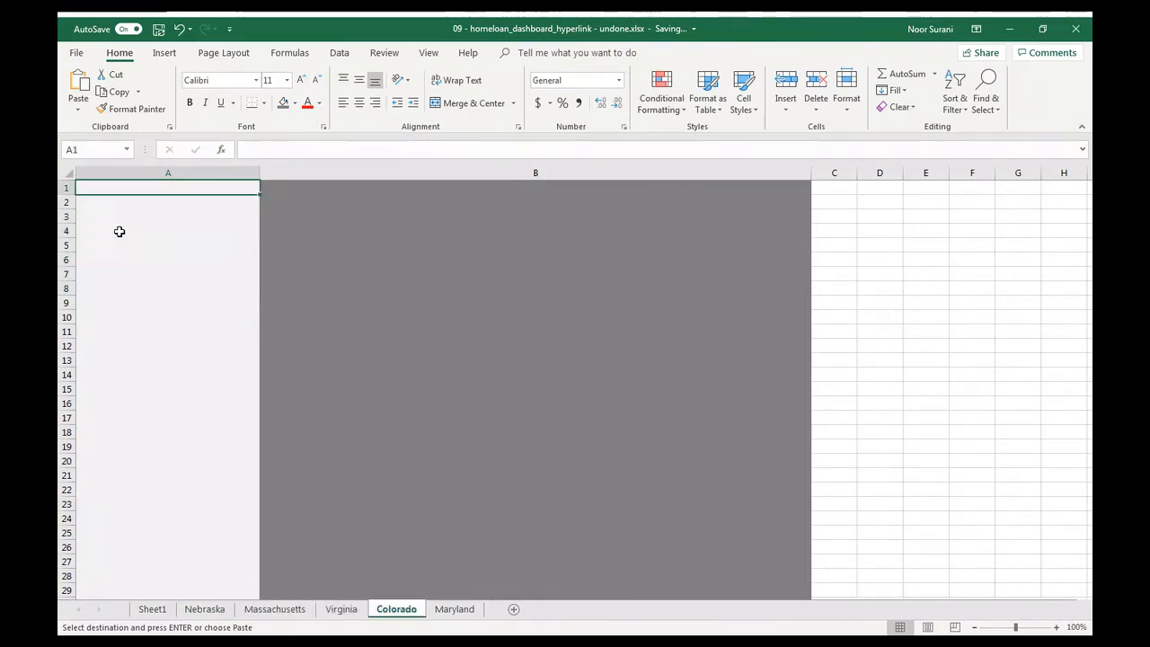
{"action": "key", "text": "Down"}
{"action": "key", "text": "Down"}
{"action": "key", "text": "Down"}
{"action": "key", "text": "ctrl+v"}
- Paste the copied state list at cell A4 of the Maryland worksheet
{"action": "key", "text": "ctrl+Page_Down"}
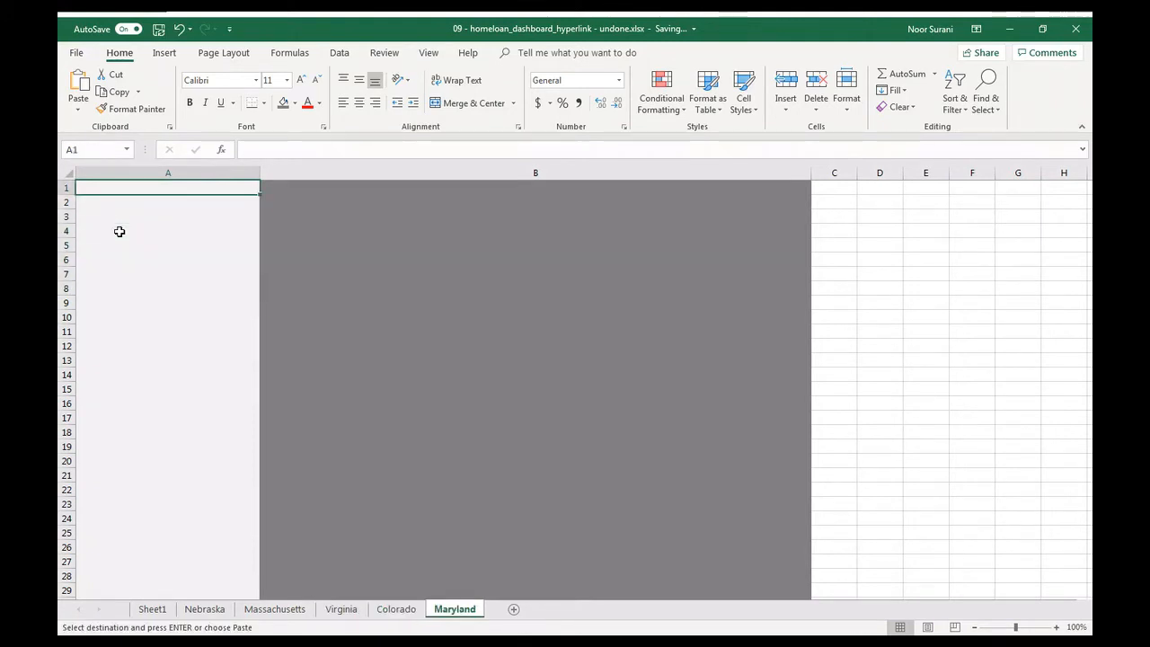
{"action": "key", "text": "Down"}
{"action": "key", "text": "Down"}
{"action": "key", "text": "Down"}
{"action": "key", "text": "ctrl+v"}
- Go back through the state sheets to Nebraska, placing the selection at A1 on each, and end the copy mode
{"action": "key", "text": "ctrl+Page_Up"}
{"action": "key", "text": "ctrl+Page_Up"}
{"action": "key", "text": "ctrl+Page_Up"}
{"action": "key", "text": "ctrl+Page_Up"}
{"action": "key", "text": "ctrl+Page_Up"}
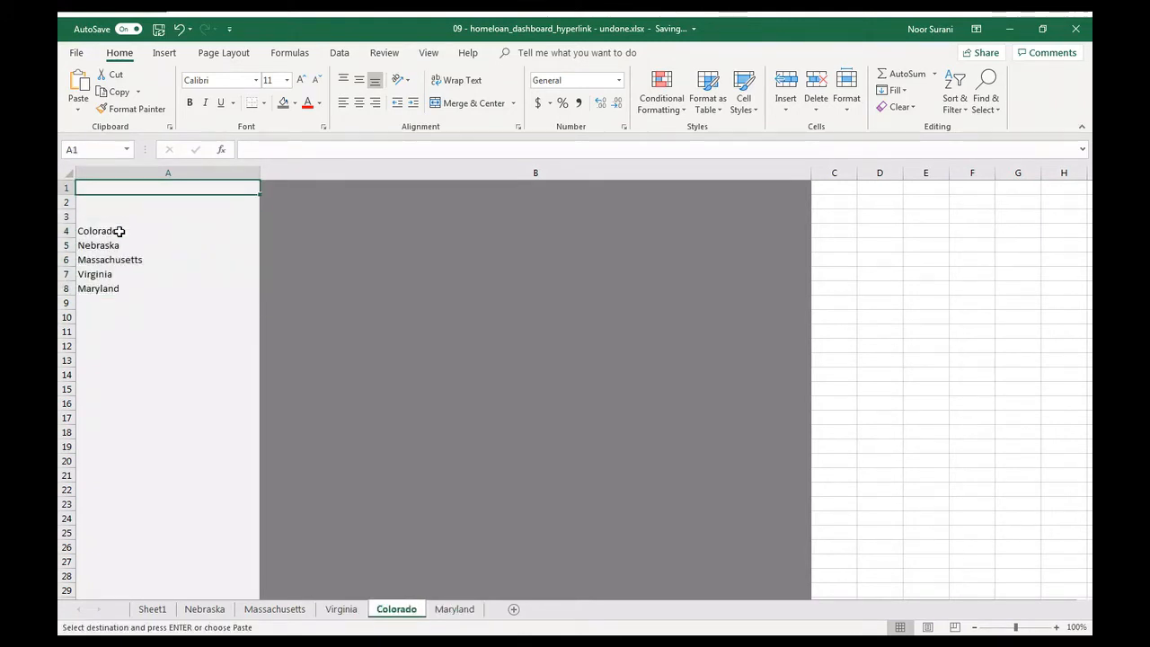
{"action": "key", "text": "ctrl+Page_Down"}
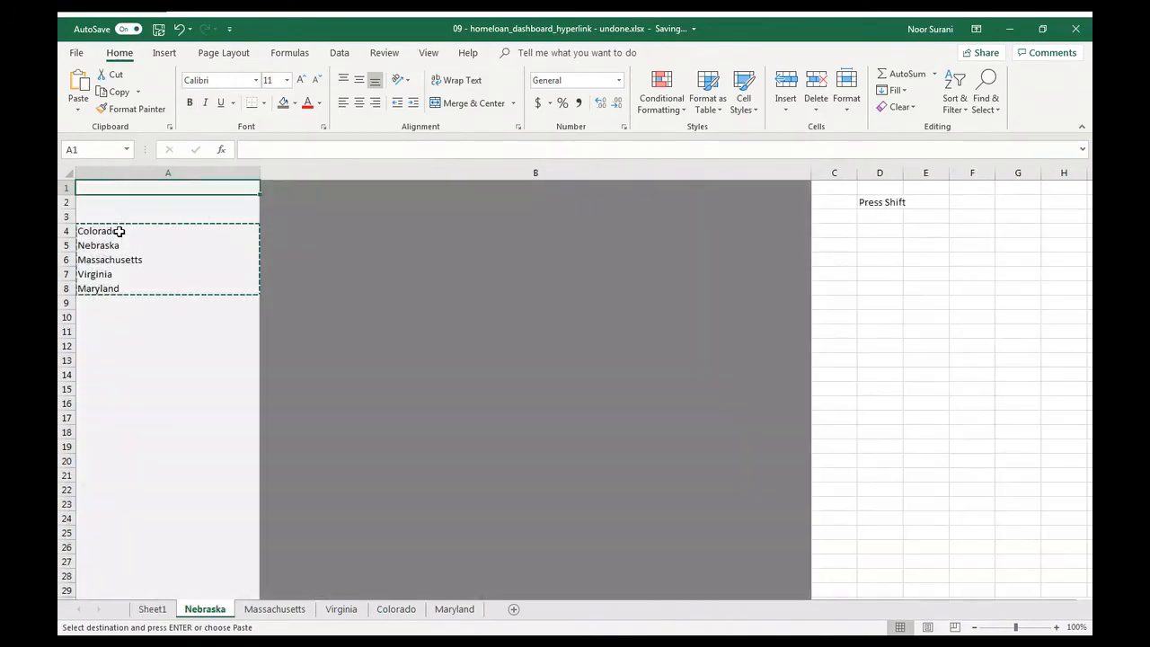
{"action": "key", "text": "Escape"}
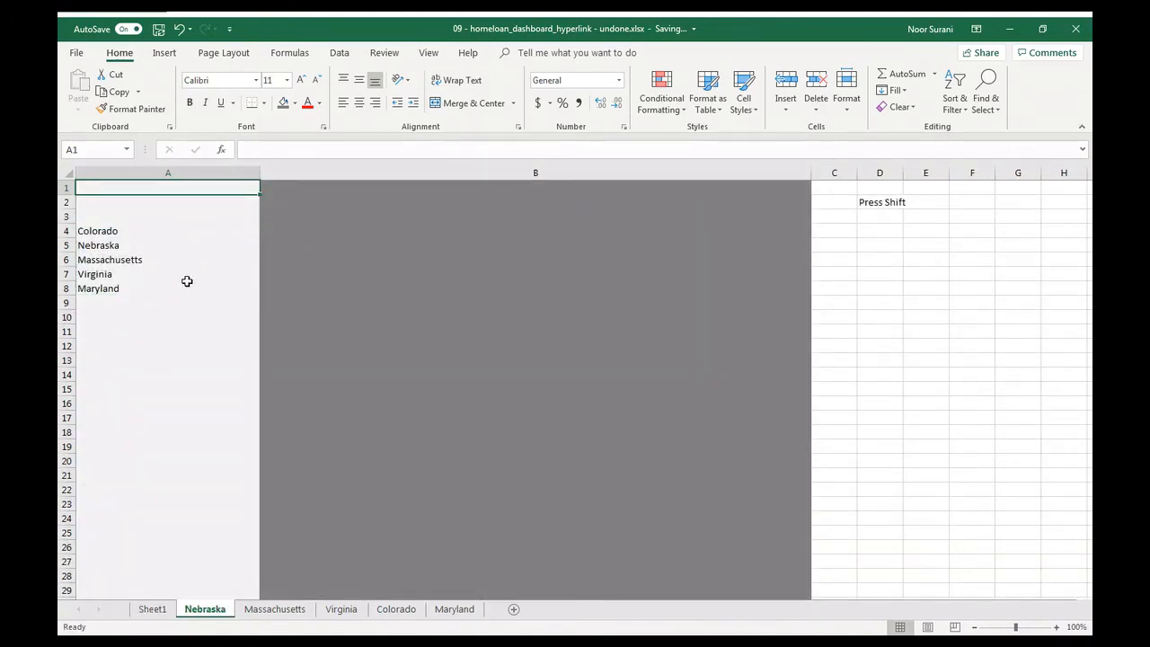
- Move the Colorado worksheet in front of Nebraska to match the order of the state list
{"action": "left_click", "coordinate": [114, 246]}
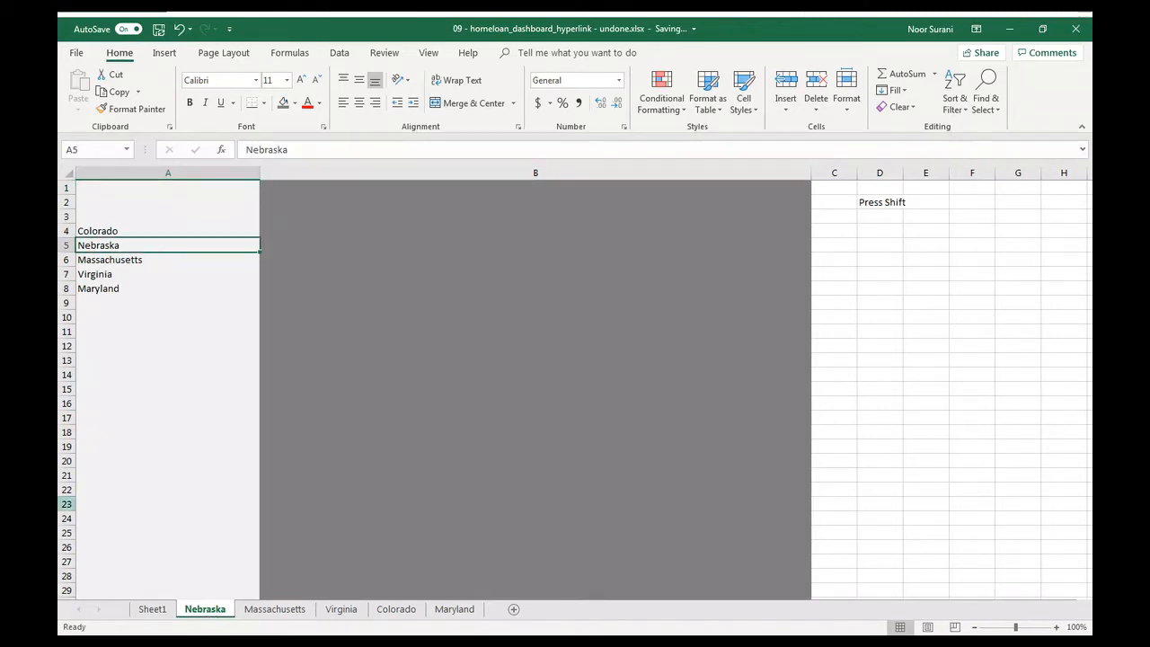
{"action": "left_click", "coordinate": [158, 233]}
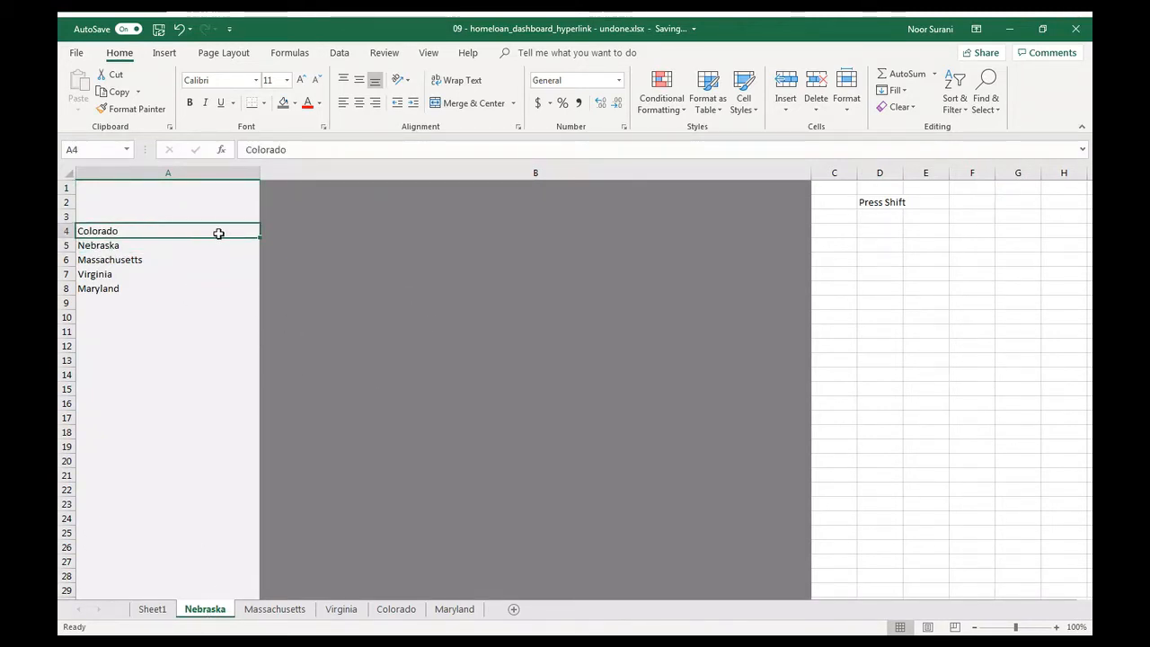
{"action": "left_click", "coordinate": [411, 612]}
{"action": "left_click_drag", "start_coordinate": [205, 613], "coordinate": [206, 612]}
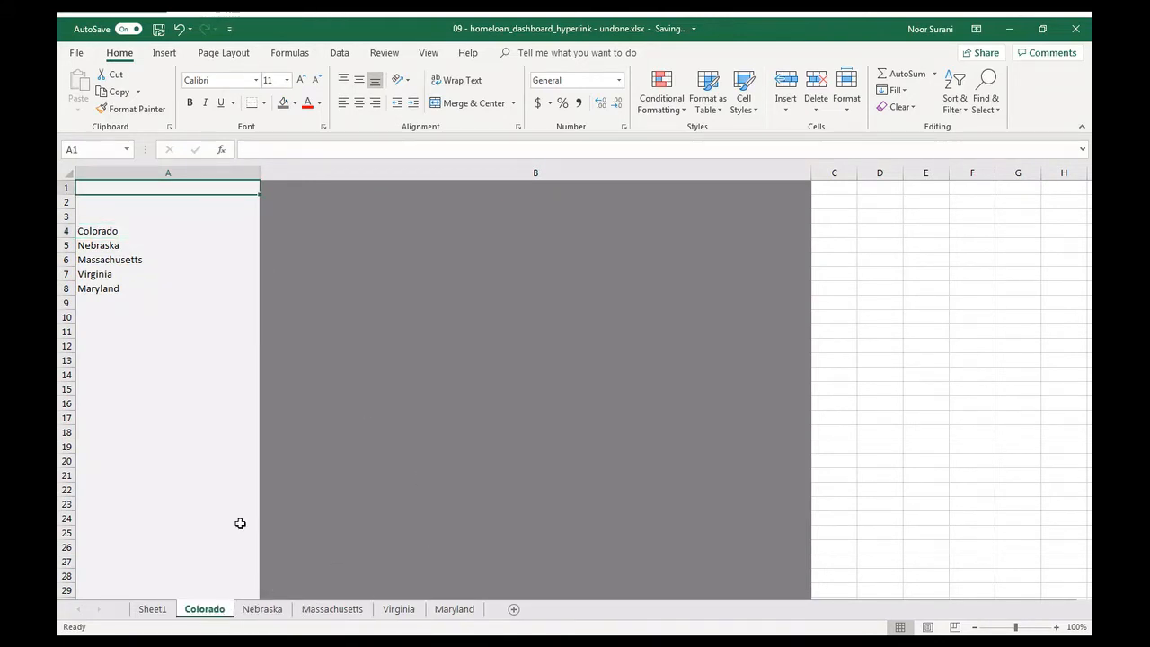
- Format the Colorado name in A4 of the Colorado sheet with a black fill and bold white text
{"action": "left_click", "coordinate": [160, 609]}
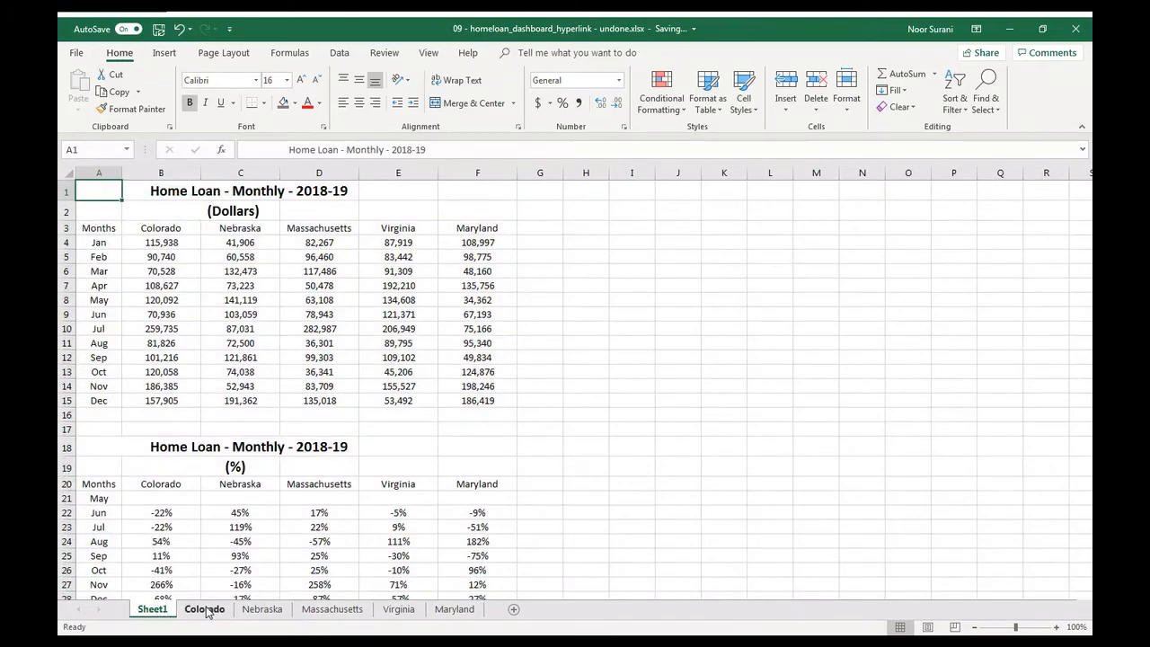
{"action": "left_click", "coordinate": [206, 611]}
{"action": "left_click", "coordinate": [164, 231]}
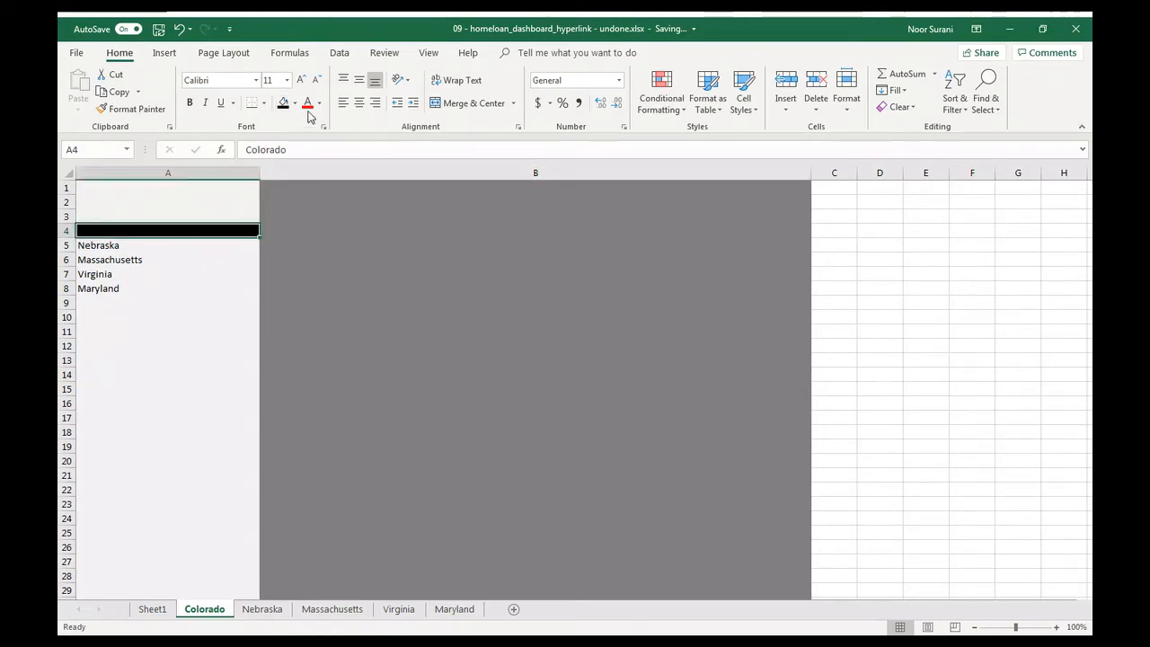
{"action": "left_click", "coordinate": [311, 151]}
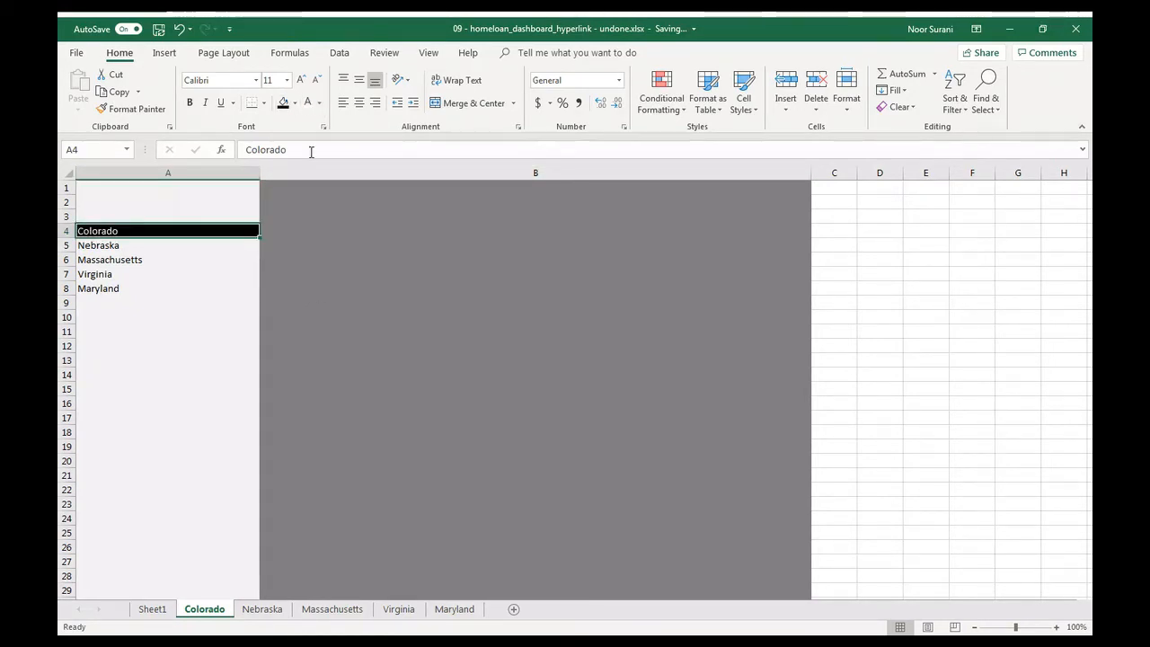
{"action": "left_click", "coordinate": [190, 103]}
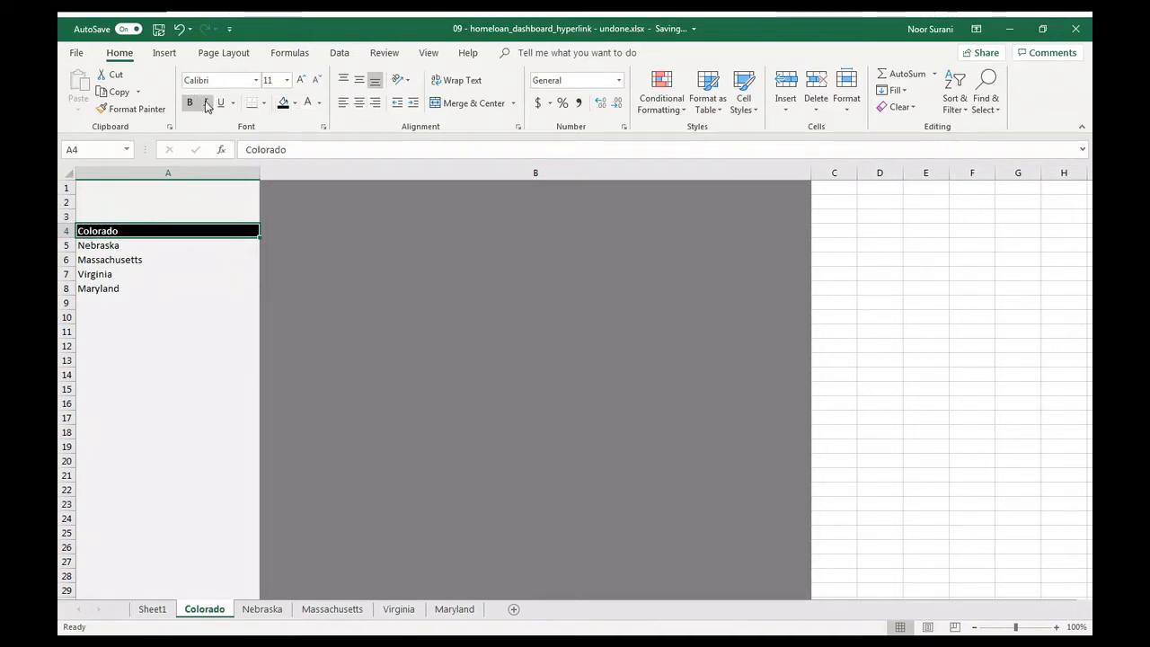
- Use Format Painter to copy the black highlight to A5 on the Nebraska sheet and A6 on the Massachusetts sheet
{"action": "left_click", "coordinate": [121, 109]}
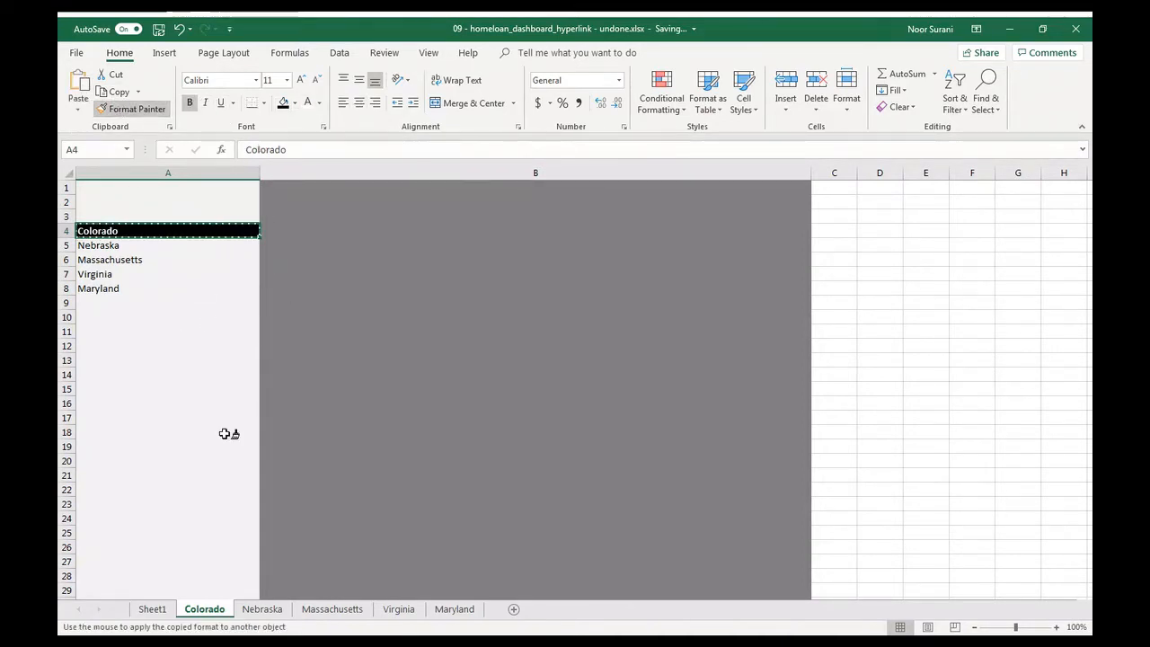
{"action": "left_click", "coordinate": [259, 609]}
{"action": "left_click", "coordinate": [135, 246]}
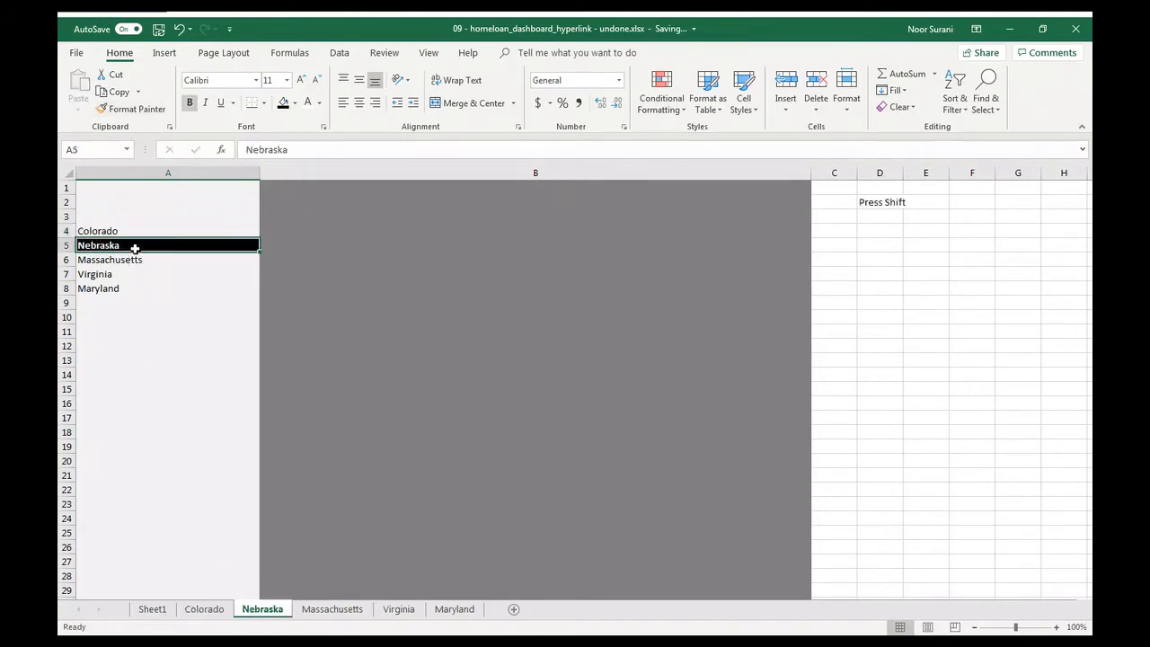
{"action": "left_click", "coordinate": [132, 109]}
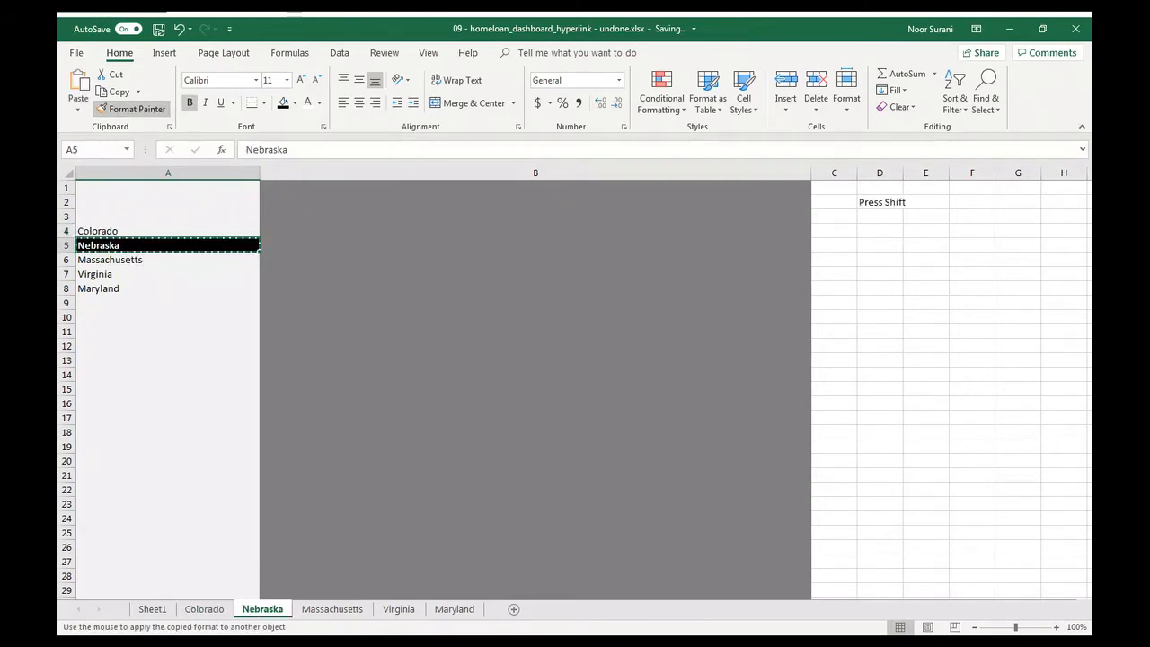
{"action": "left_click", "coordinate": [332, 609]}
{"action": "left_click", "coordinate": [148, 260]}
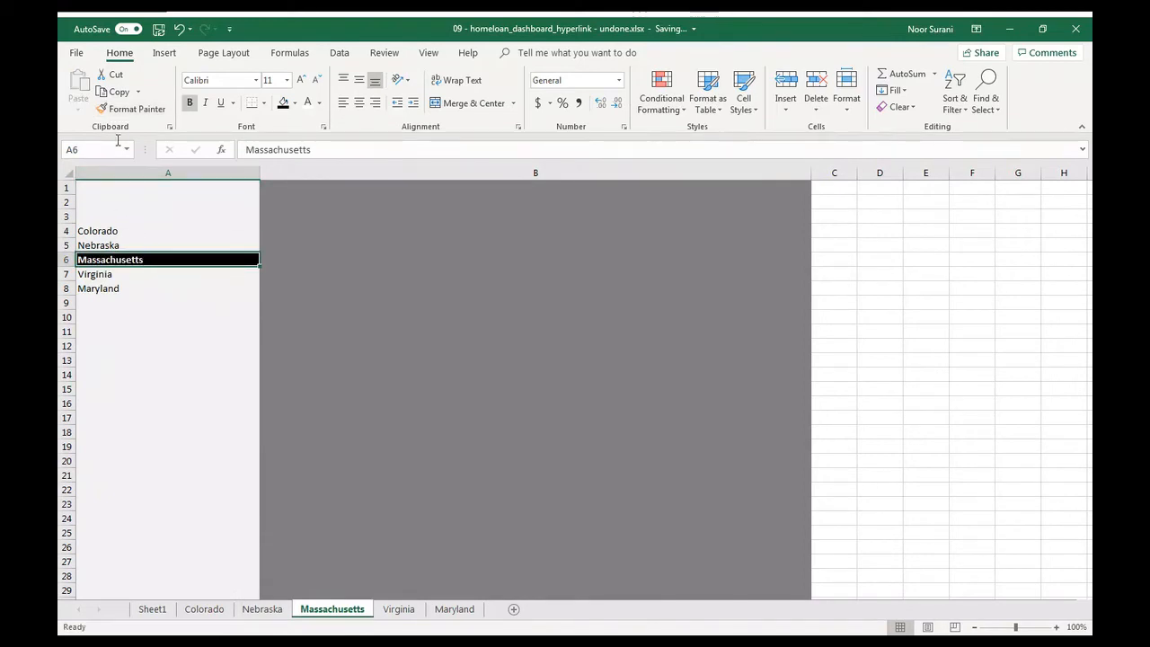
- Use Format Painter to copy the black highlight to A7 on the Virginia sheet and A8 on the Maryland sheet
{"action": "left_click", "coordinate": [132, 109]}
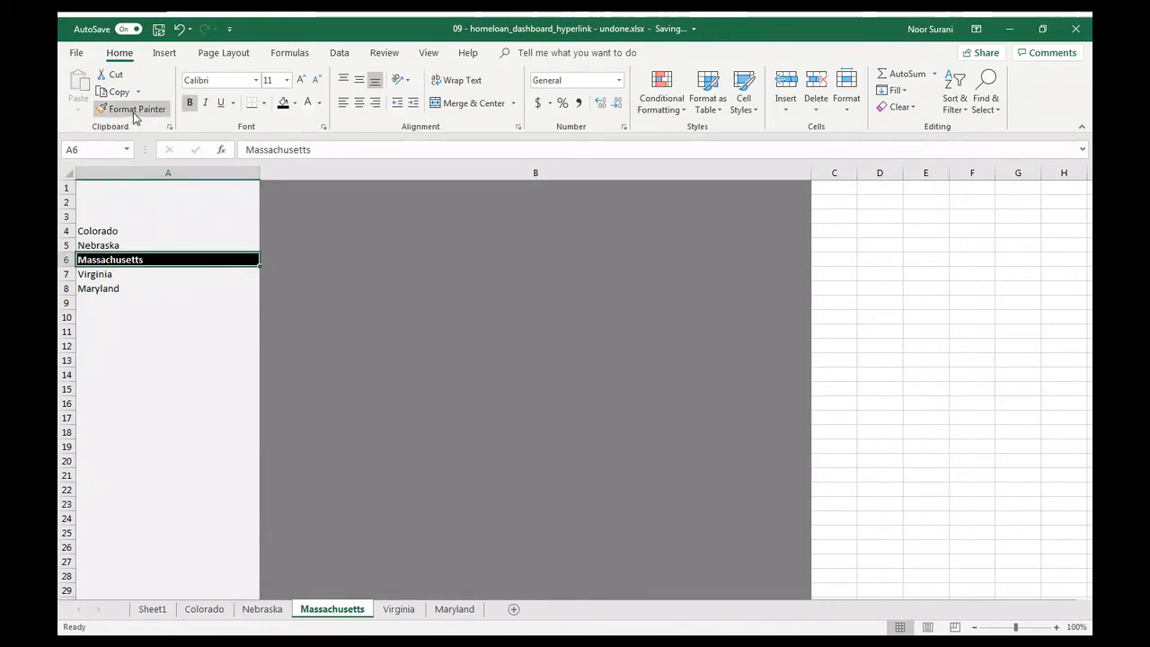
{"action": "left_click", "coordinate": [398, 610]}
{"action": "left_click", "coordinate": [139, 275]}
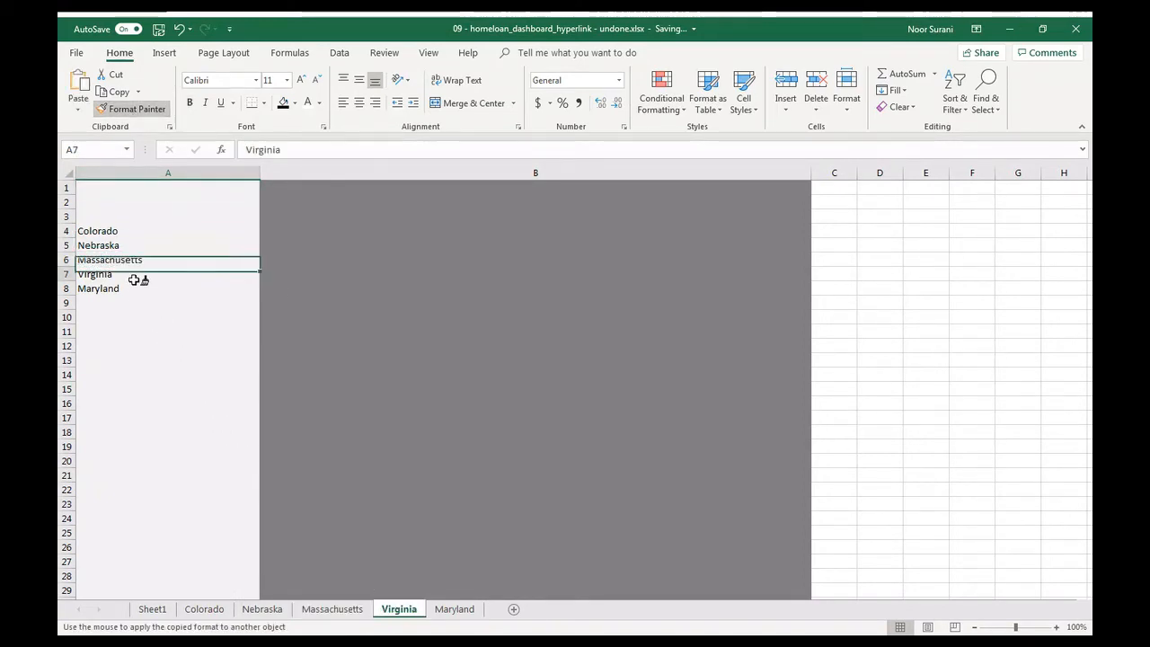
{"action": "left_click", "coordinate": [457, 610]}
{"action": "left_click", "coordinate": [142, 288]}
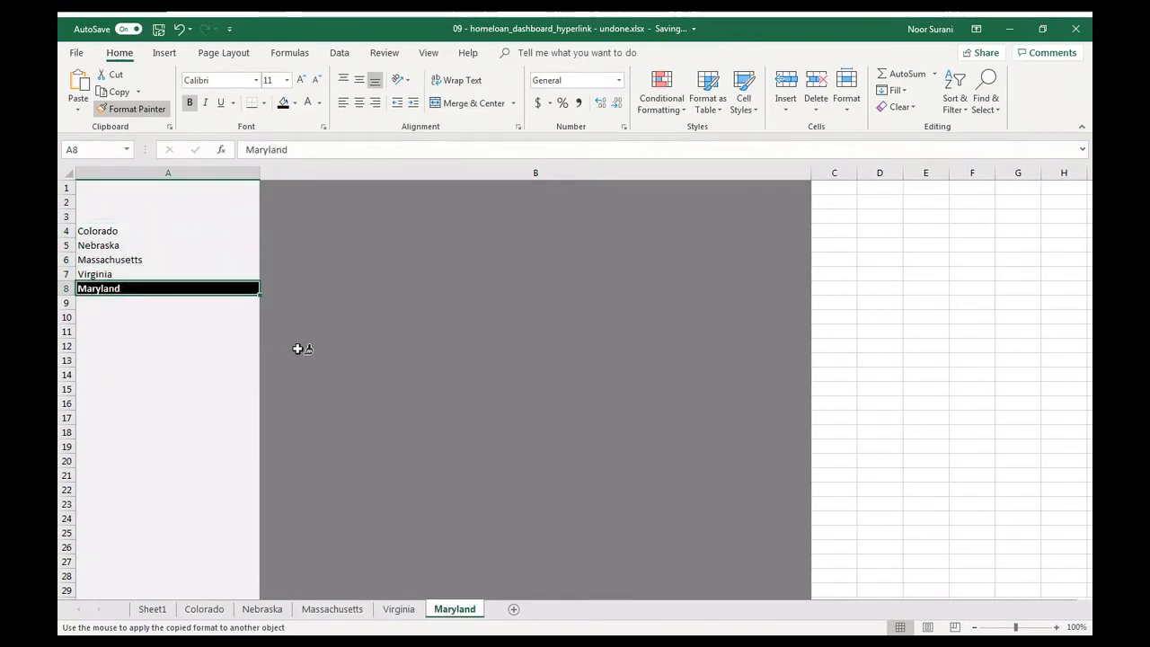
{"action": "key", "text": "Escape"}
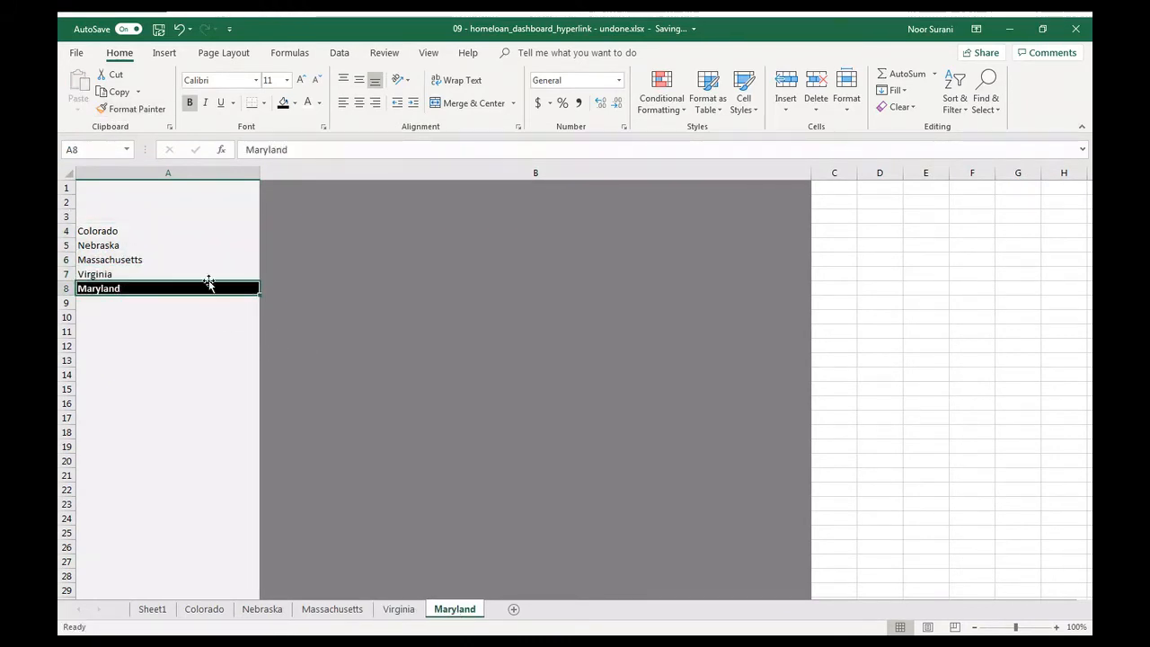
- Check the highlighted state name on each worksheet from Maryland back to Colorado and return to Sheet1
{"action": "key", "text": "ctrl+Page_Up"}
{"action": "key", "text": "ctrl+Page_Up"}
{"action": "key", "text": "ctrl+Page_Up"}
{"action": "key", "text": "ctrl+Page_Up"}
{"action": "key", "text": "ctrl+Page_Up"}
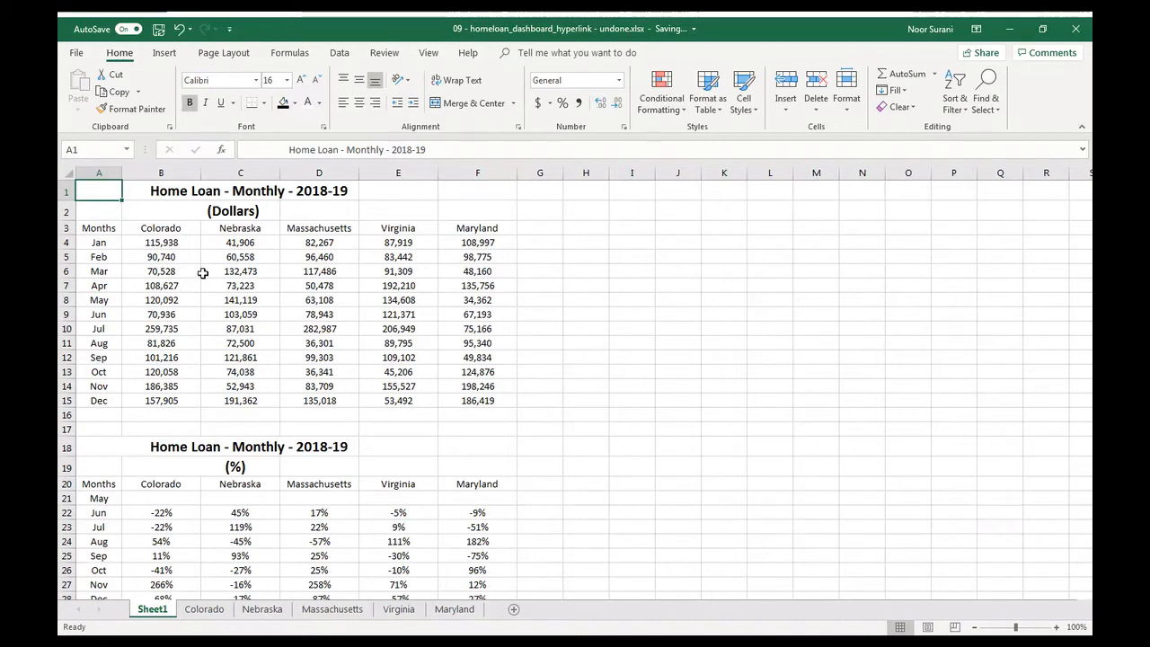
- Enter the shortcut note "Alt F1" in cell I3 of Sheet1
{"action": "left_click_drag", "start_coordinate": [110, 229], "coordinate": [163, 400]}
{"action": "left_click", "coordinate": [631, 229]}
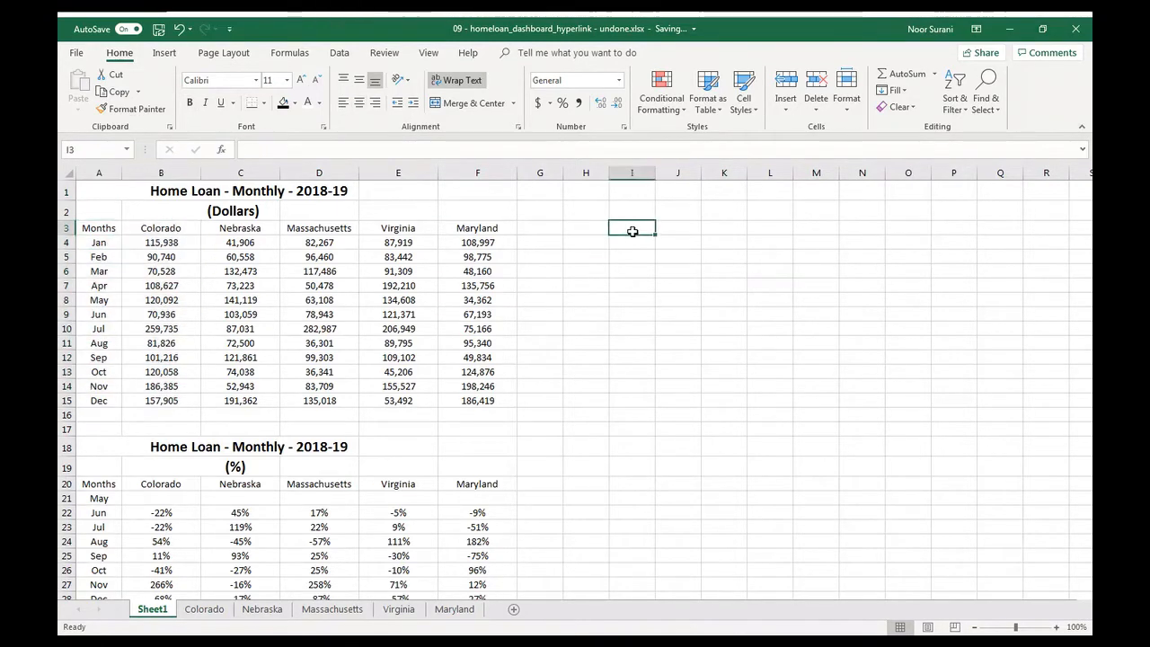
{"action": "type", "text": "Alt "}
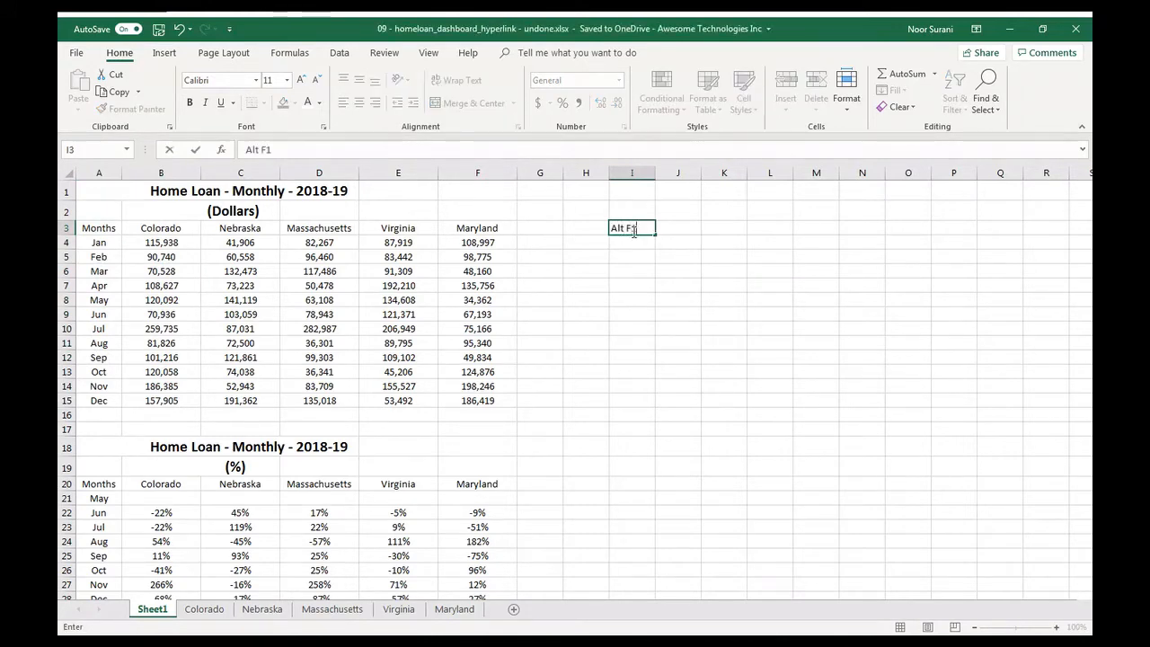
{"action": "type", "text": "F1"}
{"action": "key", "text": "Return"}
- Insert a default column chart of the Months and Colorado data in A3:B15, and enter the note "Ctrl X" in J3
{"action": "left_click_drag", "start_coordinate": [94, 230], "coordinate": [166, 403]}
{"action": "key", "text": "alt+F1"}
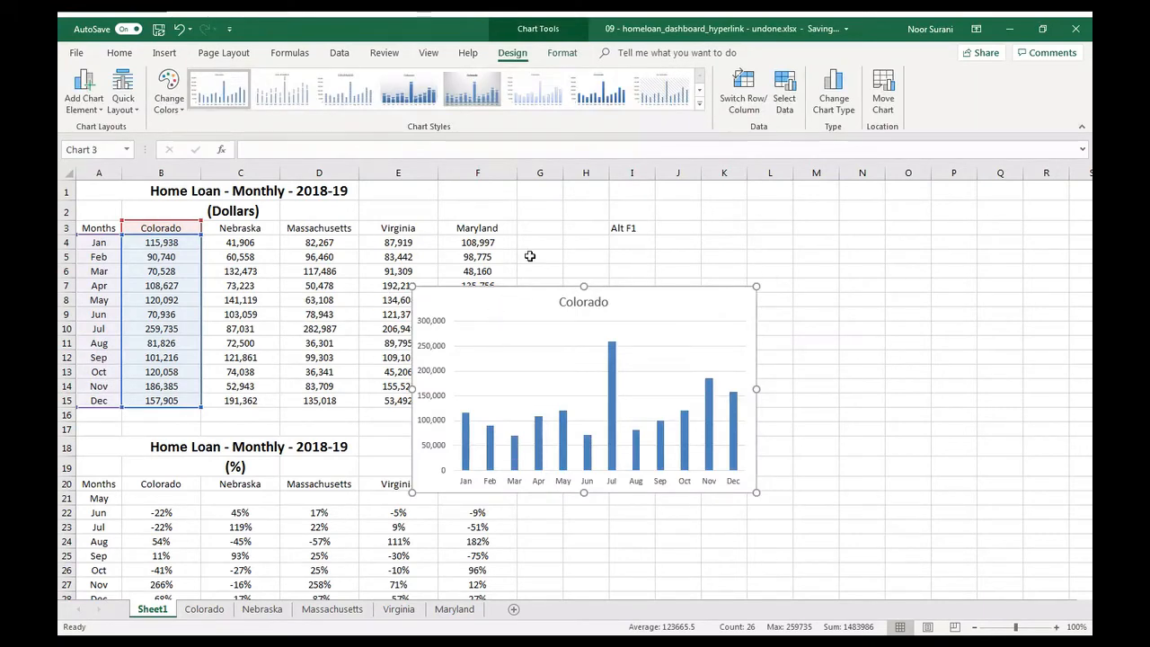
{"action": "left_click", "coordinate": [670, 235]}
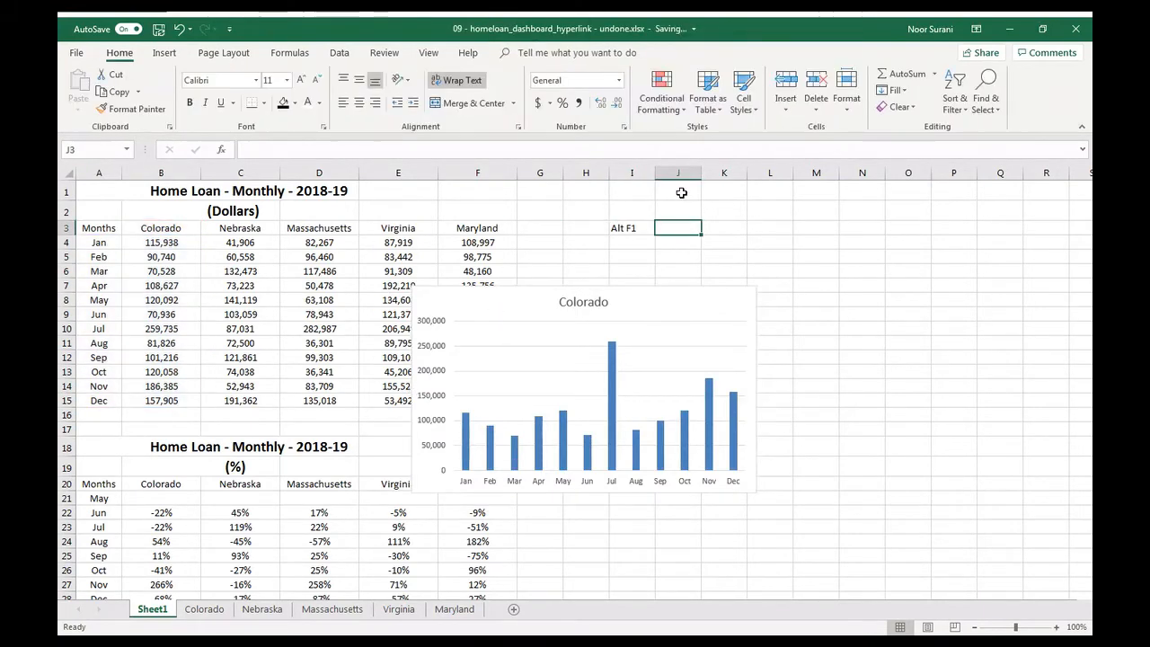
{"action": "type", "text": "Ctr"}
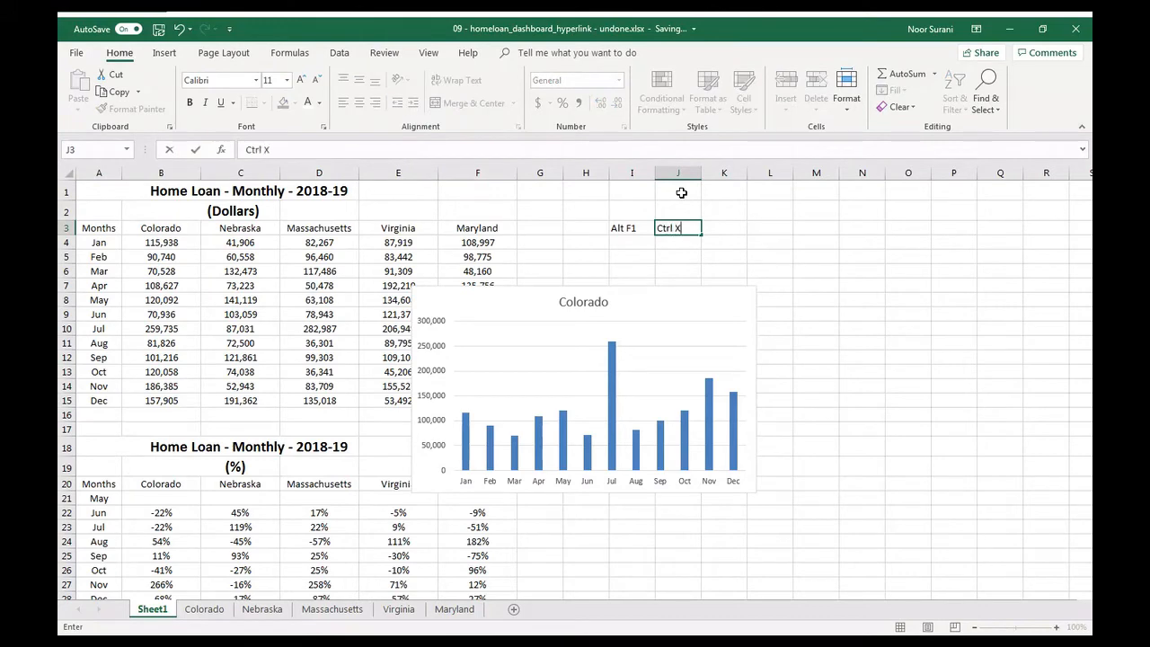
{"action": "type", "text": "l X"}
{"action": "key", "text": "Return"}
- Move the Colorado chart from Sheet1 to the Colorado sheet and place it on the grey area of column B
{"action": "left_click", "coordinate": [709, 306]}
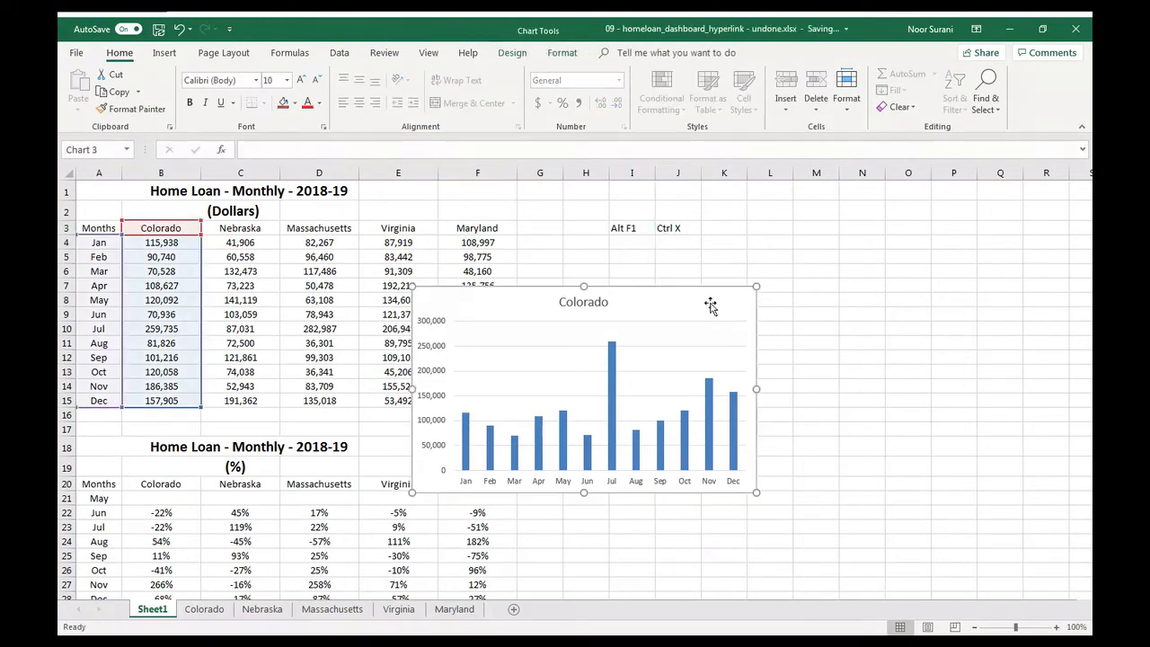
{"action": "key", "text": "ctrl+x"}
{"action": "left_click", "coordinate": [205, 609]}
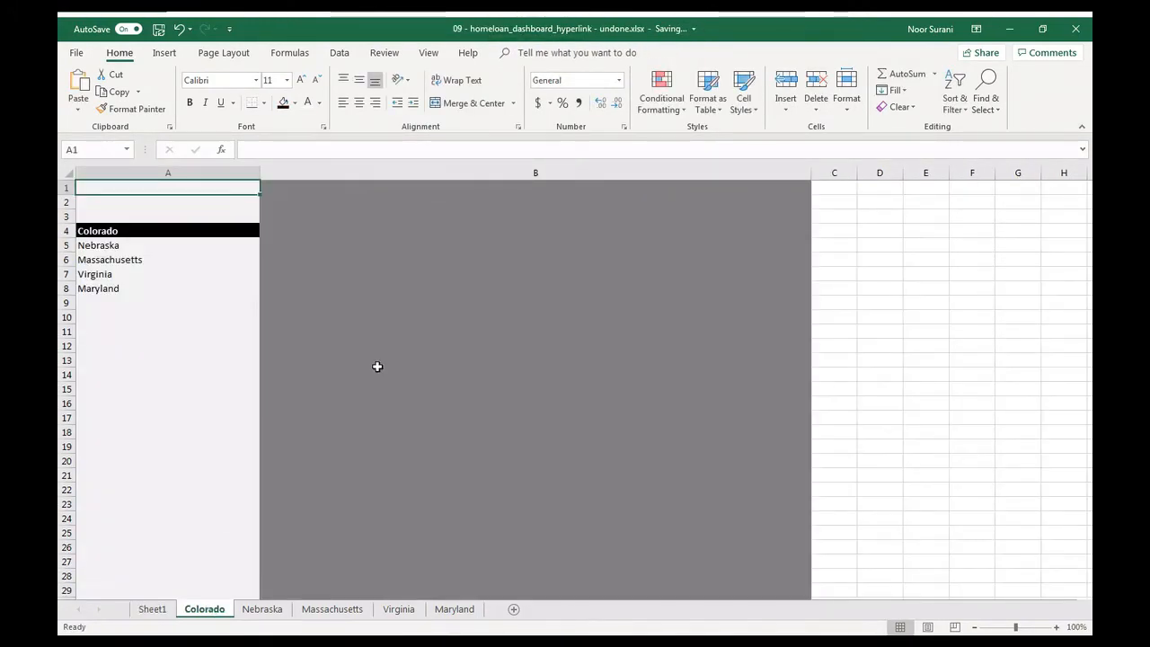
{"action": "key", "text": "ctrl+v"}
{"action": "left_click_drag", "start_coordinate": [341, 259], "coordinate": [471, 267]}
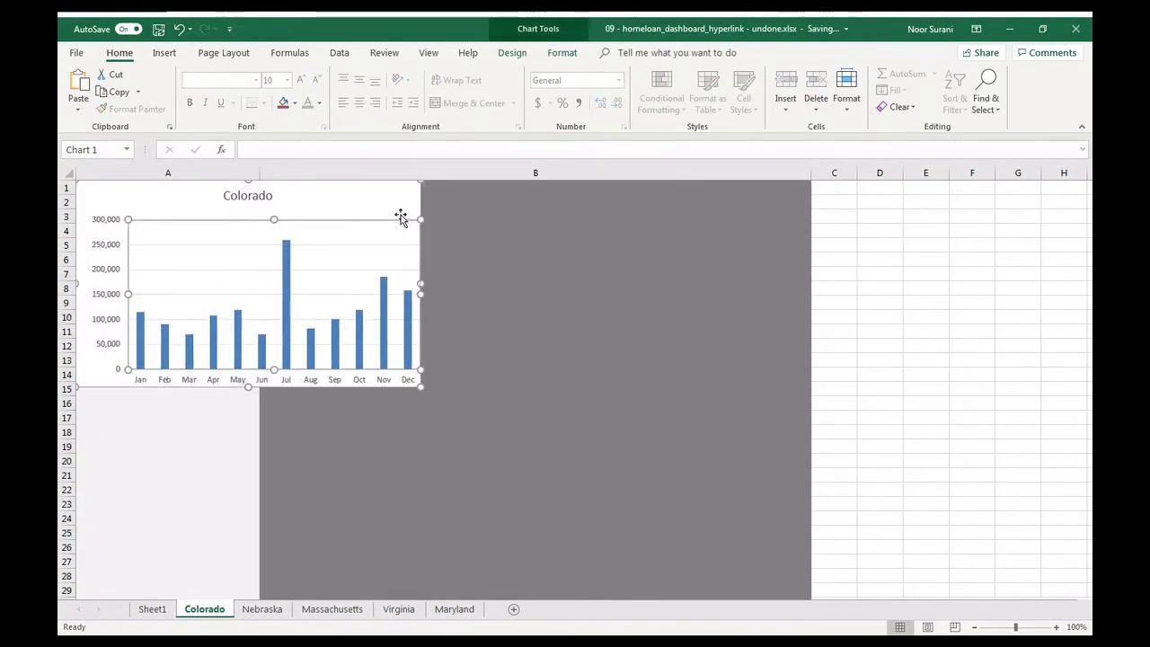
{"action": "left_click_drag", "start_coordinate": [401, 218], "coordinate": [608, 241]}
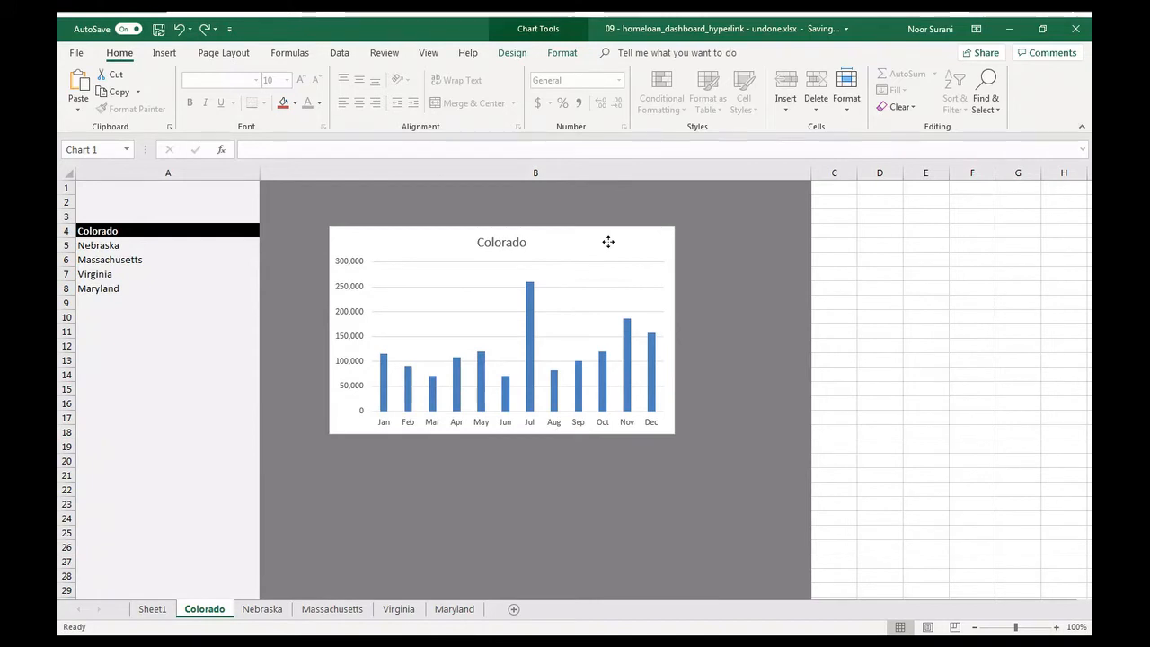
{"action": "left_click", "coordinate": [517, 538]}
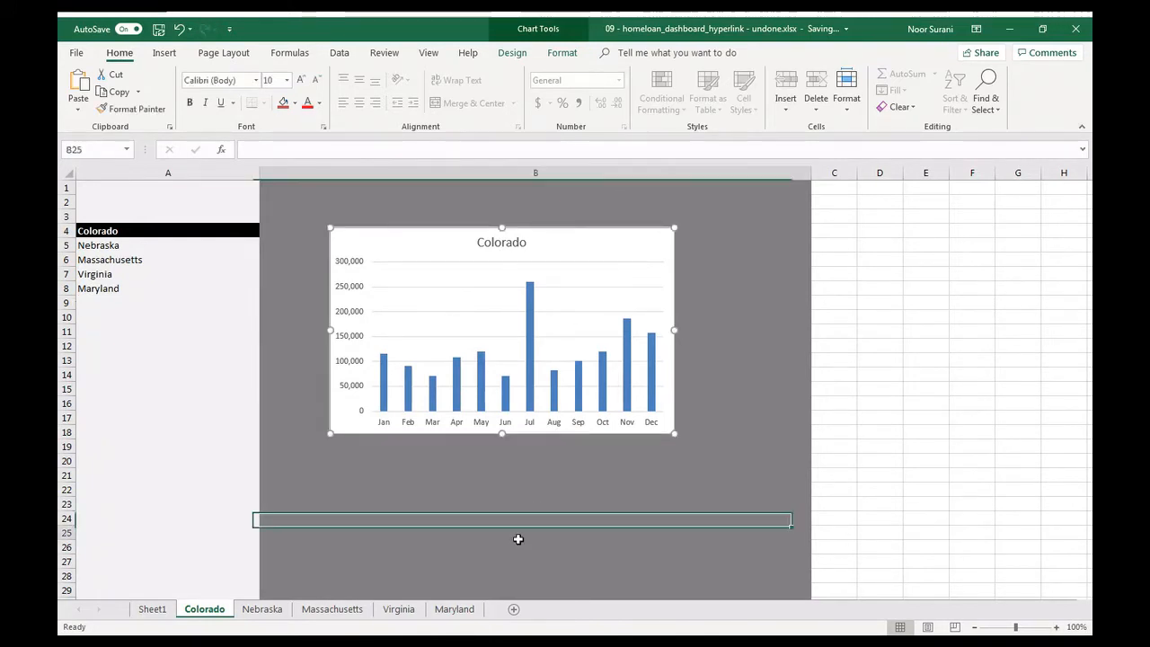
- Enter the note "Ctrl" in cell J4 of Sheet1
{"action": "key", "text": "ctrl+Page_Up"}
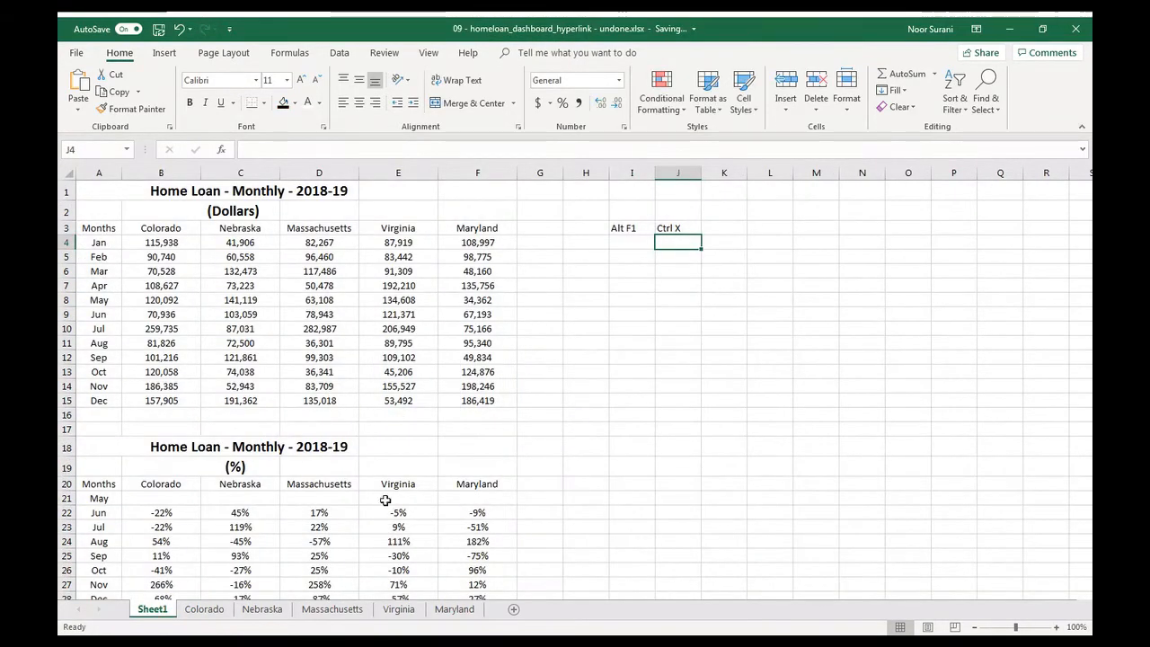
{"action": "left_click_drag", "start_coordinate": [240, 329], "coordinate": [241, 363]}
{"action": "left_click", "coordinate": [232, 270]}
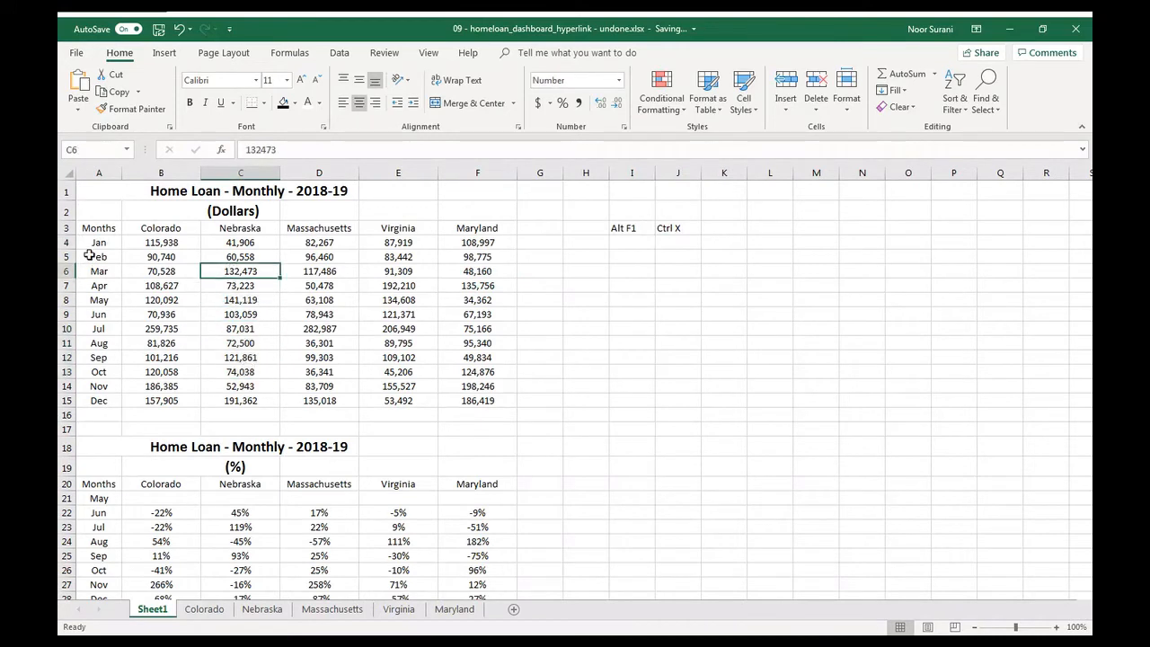
{"action": "left_click_drag", "start_coordinate": [99, 228], "coordinate": [99, 400]}
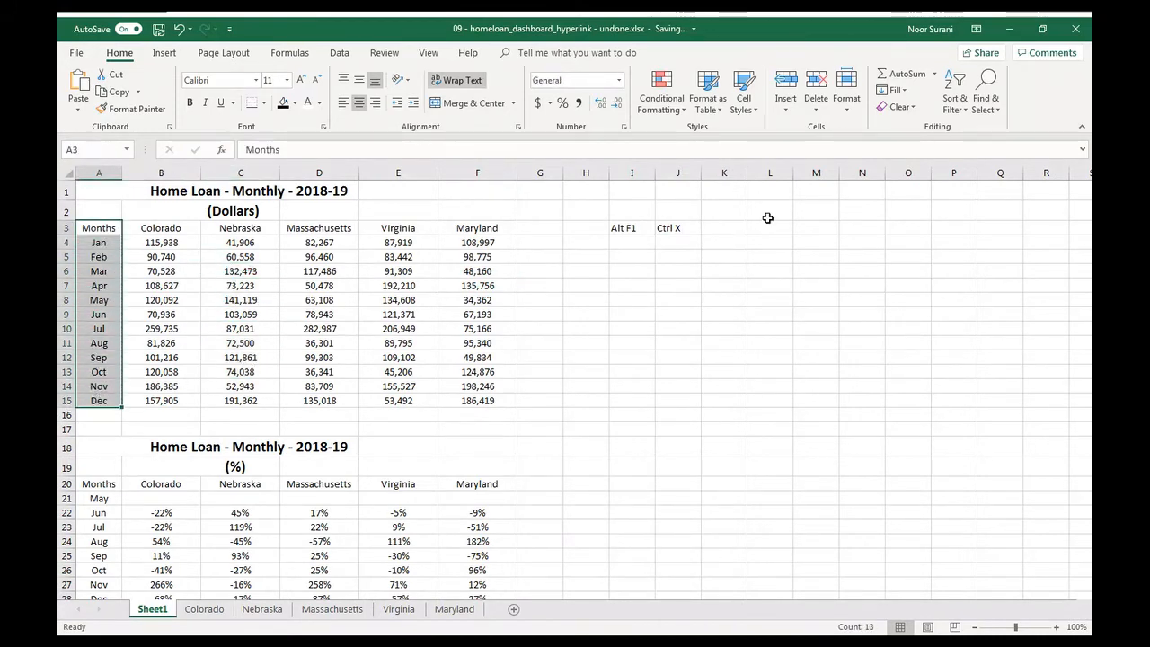
{"action": "left_click", "coordinate": [677, 240]}
{"action": "type", "text": "C"}
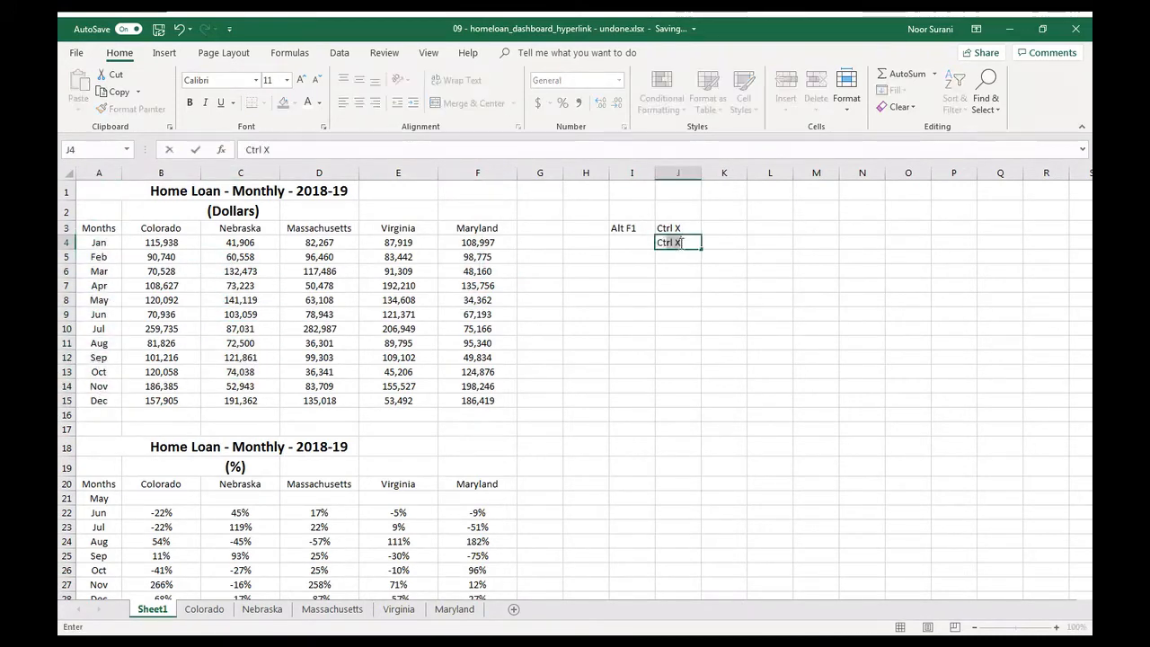
{"action": "type", "text": "trl X"}
{"action": "key", "text": "Return"}
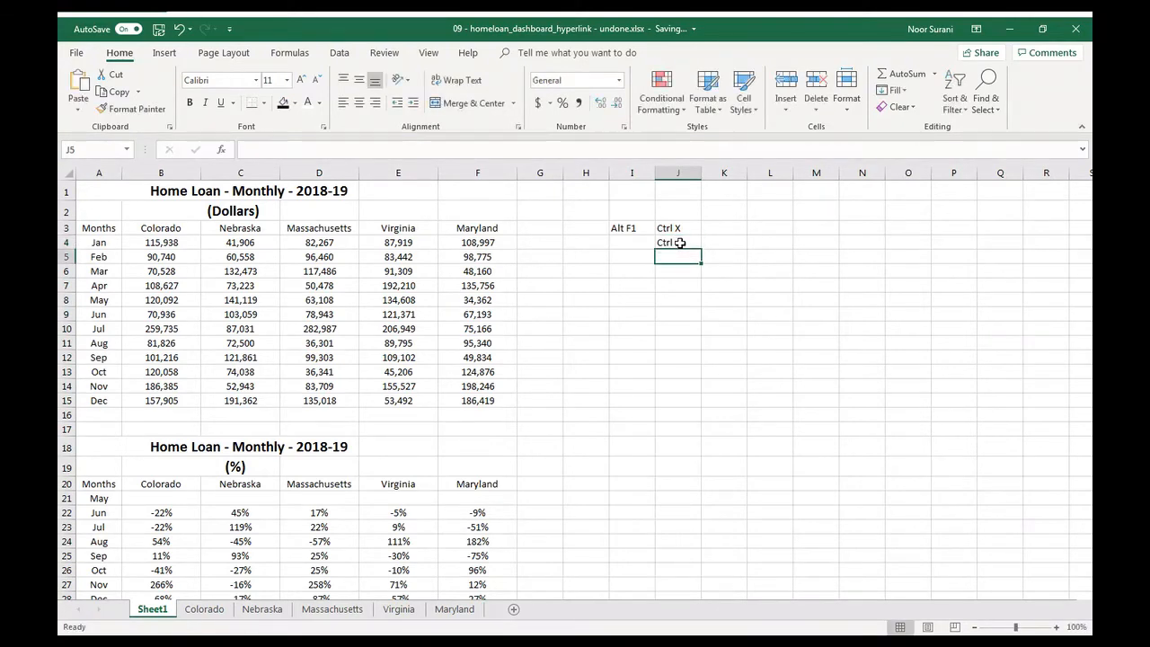
- Insert a default column chart of the Months and Nebraska data from A3:A15 and C3:C15
{"action": "left_click_drag", "start_coordinate": [99, 228], "coordinate": [100, 415]}
{"action": "left_click_drag", "start_coordinate": [105, 228], "coordinate": [97, 401]}
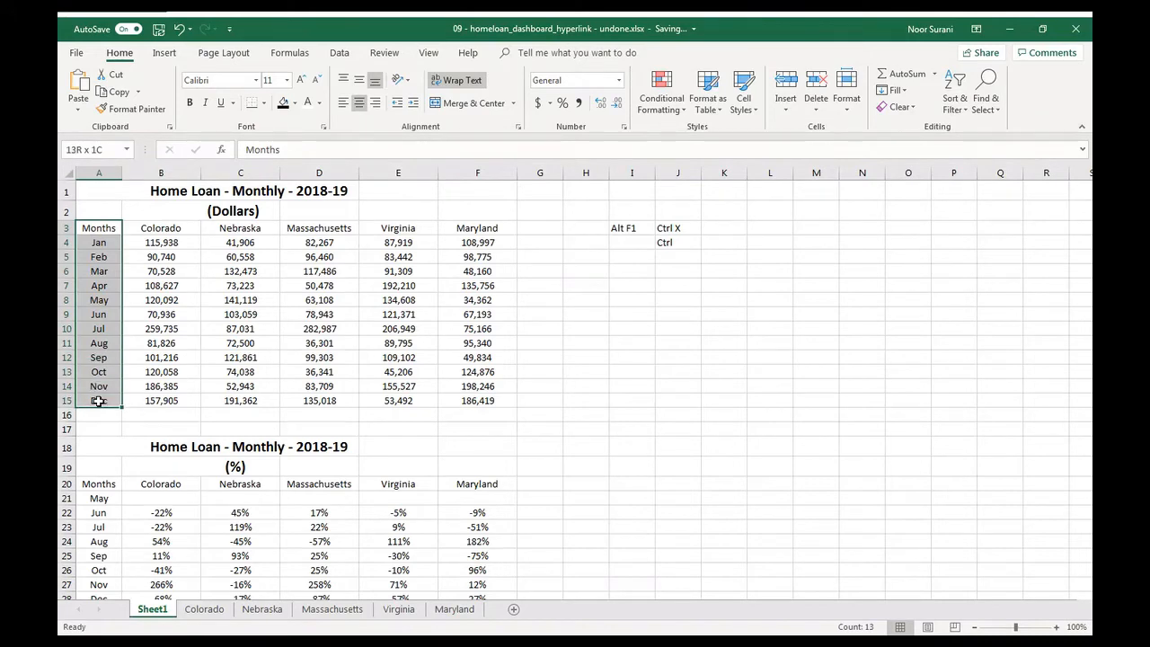
{"action": "left_click", "coordinate": [257, 227], "text": "ctrl"}
{"action": "left_click_drag", "start_coordinate": [257, 227], "coordinate": [237, 400]}
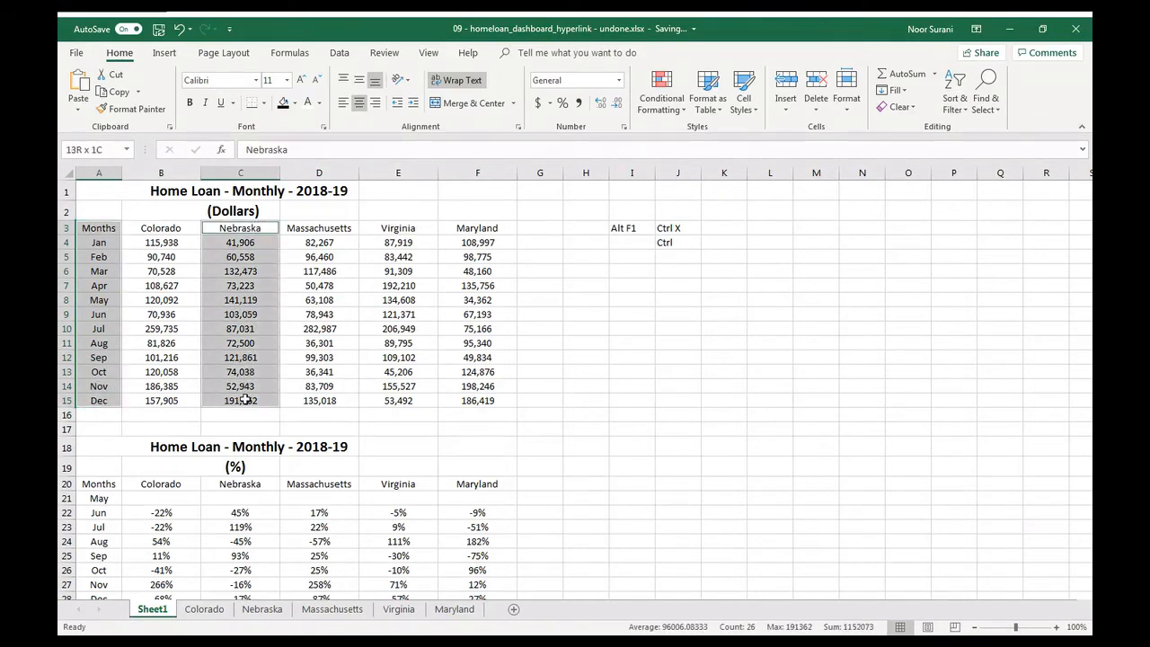
{"action": "key", "text": "alt+F1"}
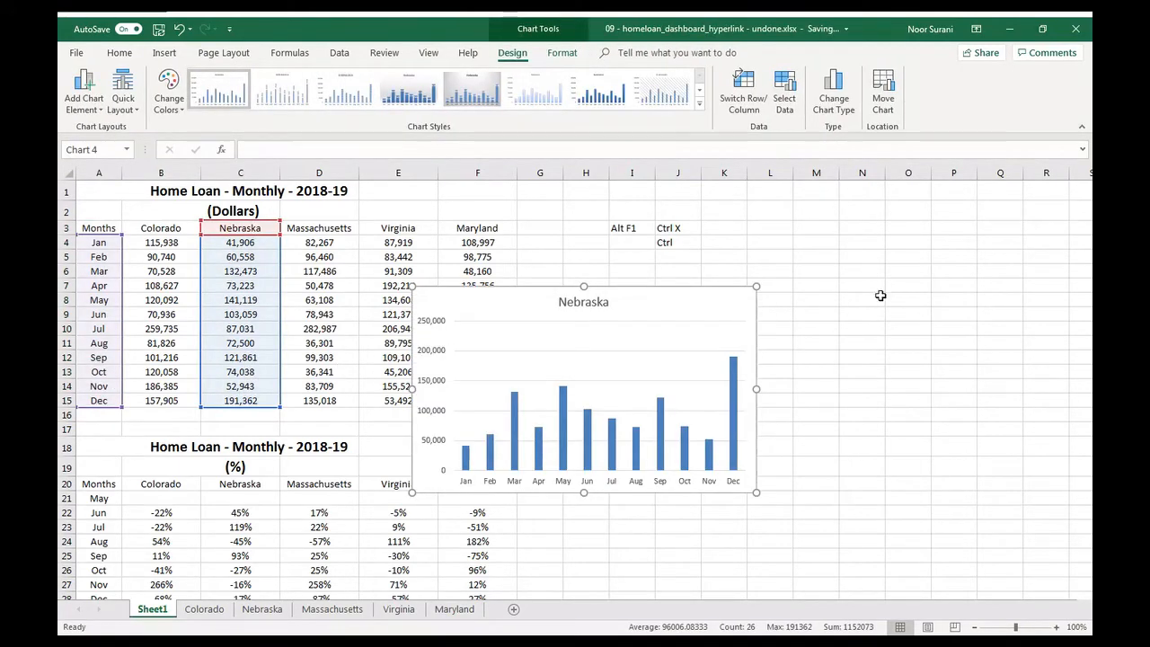
- Move the Nebraska chart to the Nebraska sheet and place it on the grey area of column B
{"action": "key", "text": "ctrl+x"}
{"action": "left_click", "coordinate": [262, 609]}
{"action": "key", "text": "ctrl+v"}
{"action": "left_click_drag", "start_coordinate": [366, 197], "coordinate": [624, 253]}
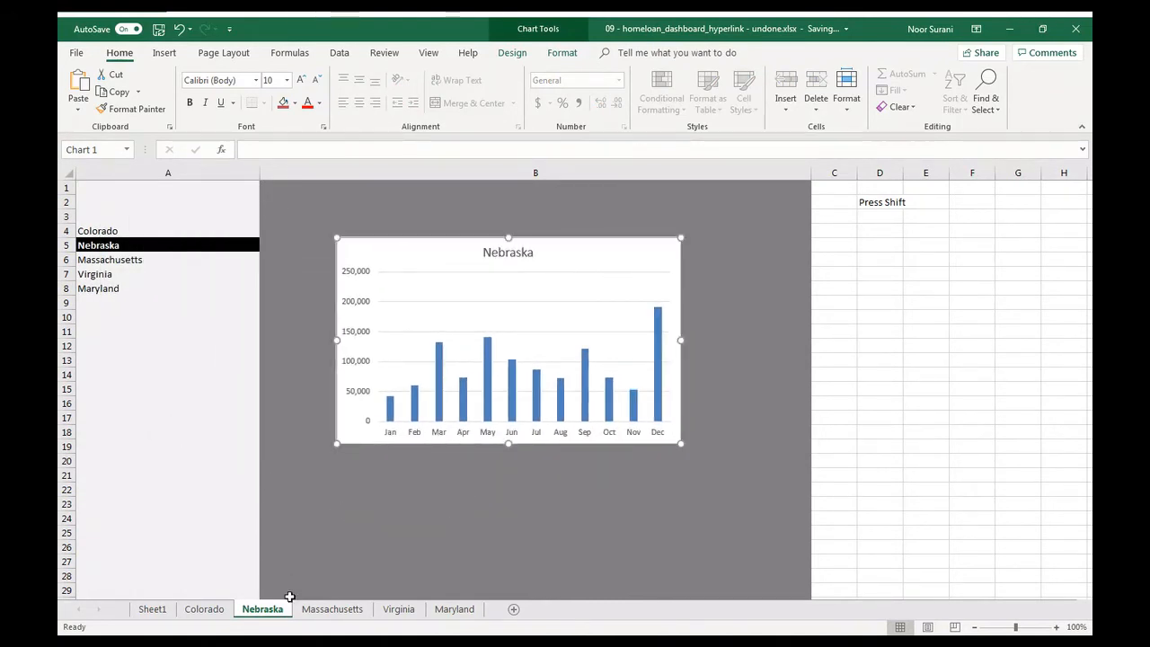
- On Sheet1, insert a default column chart of the Months and Massachusetts data from A3:A15 and D3:D15
{"action": "left_click", "coordinate": [153, 609]}
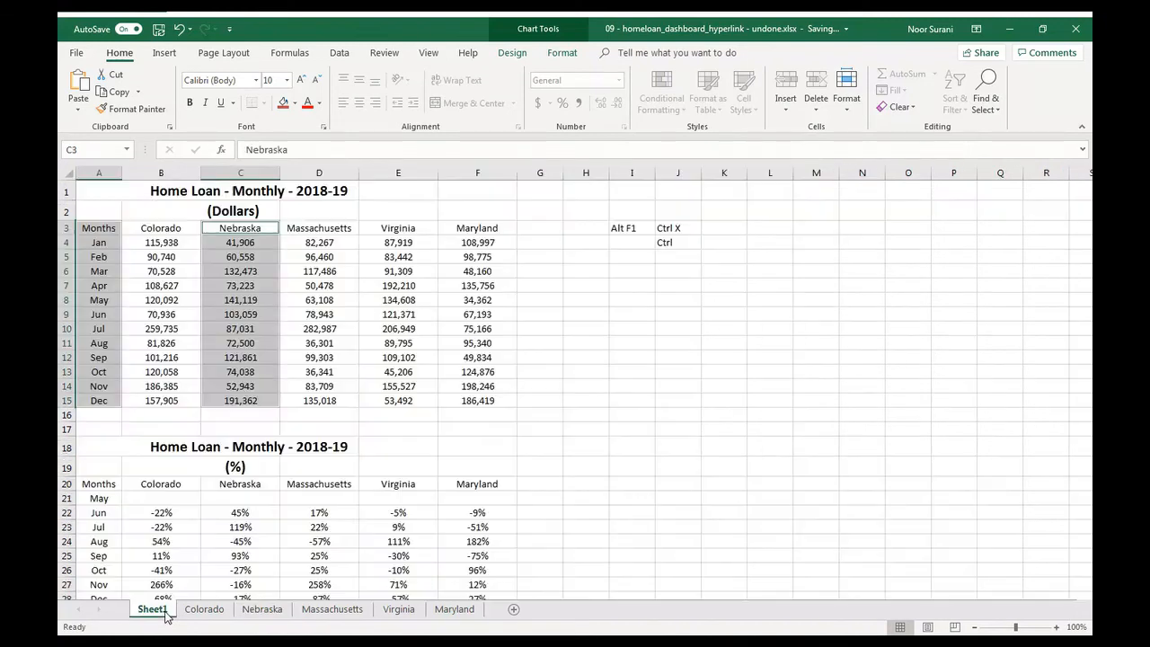
{"action": "left_click", "coordinate": [155, 312]}
{"action": "left_click_drag", "start_coordinate": [110, 227], "coordinate": [106, 400]}
{"action": "left_click_drag", "start_coordinate": [319, 231], "coordinate": [319, 402]}
{"action": "key", "text": "alt+F1"}
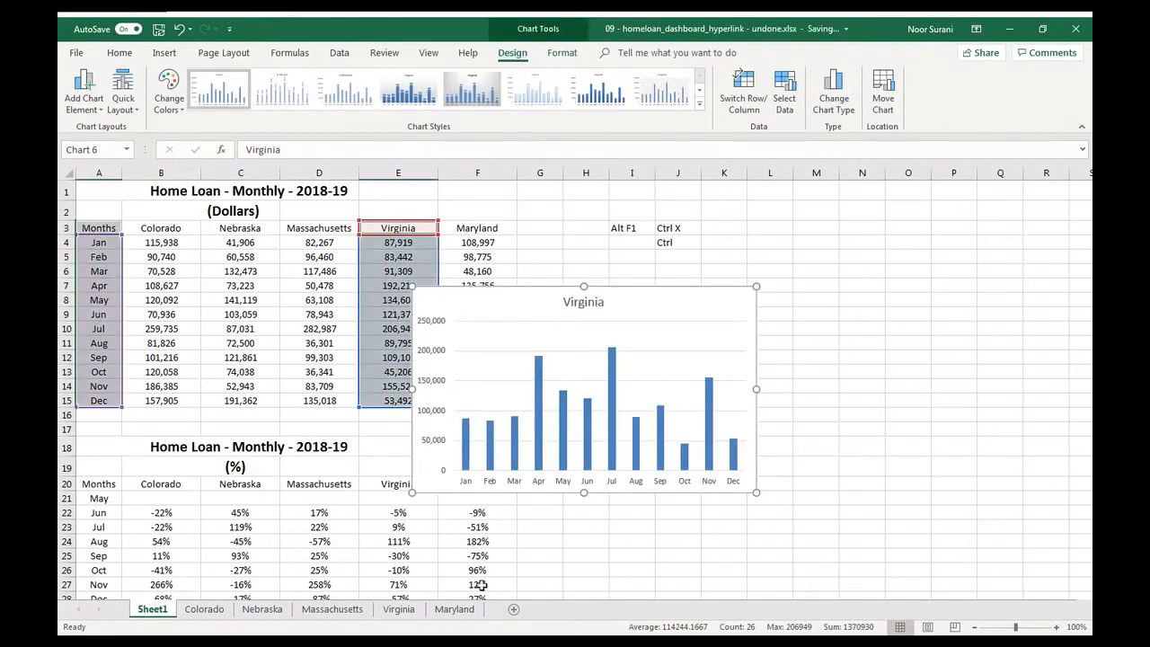
- Move the Virginia chart to the Virginia sheet and place it on the grey area of column B
{"action": "key", "text": "ctrl+x"}
{"action": "left_click", "coordinate": [398, 609]}
{"action": "key", "text": "ctrl+v"}
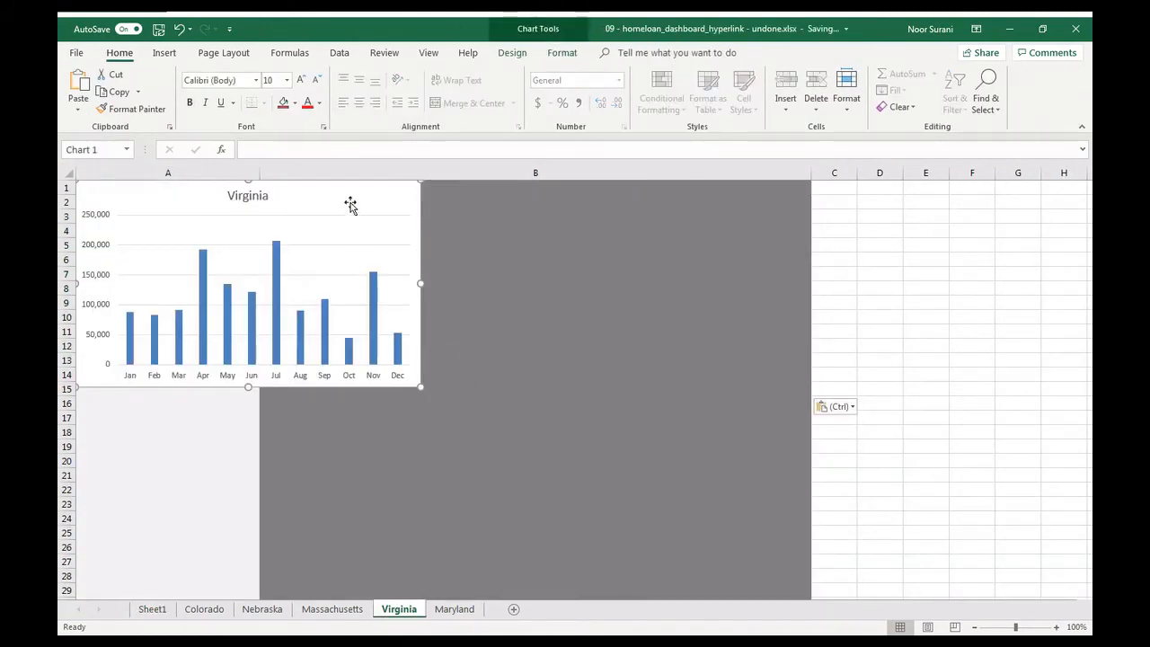
{"action": "left_click_drag", "start_coordinate": [351, 203], "coordinate": [632, 247]}
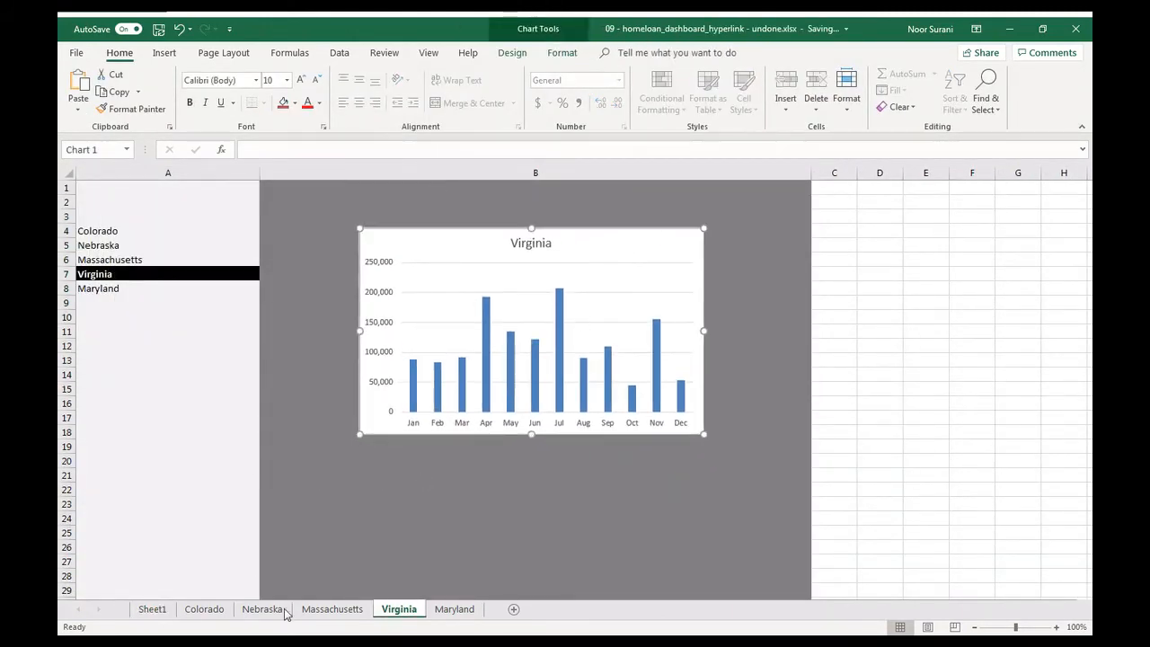
- On Sheet1, insert a default column chart of the Months and Maryland data from A3:A15 and F3:F15
{"action": "left_click", "coordinate": [152, 609]}
{"action": "left_click", "coordinate": [161, 256]}
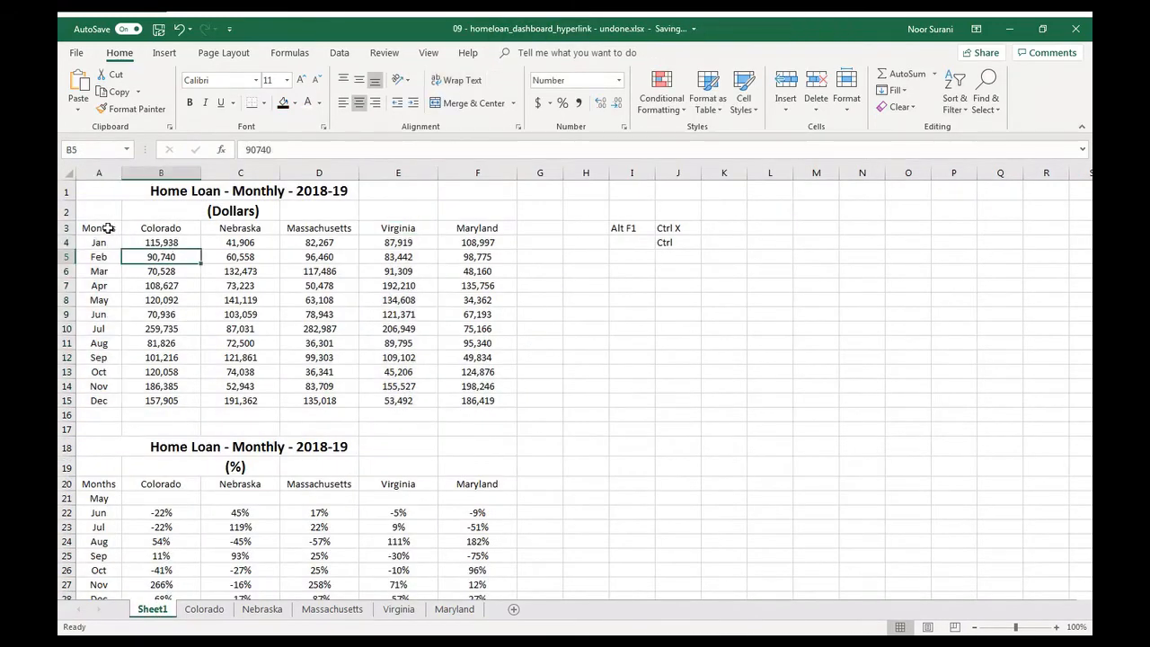
{"action": "left_click_drag", "start_coordinate": [98, 228], "coordinate": [108, 405]}
{"action": "left_click_drag", "start_coordinate": [475, 228], "coordinate": [477, 400]}
{"action": "key", "text": "alt+F1"}
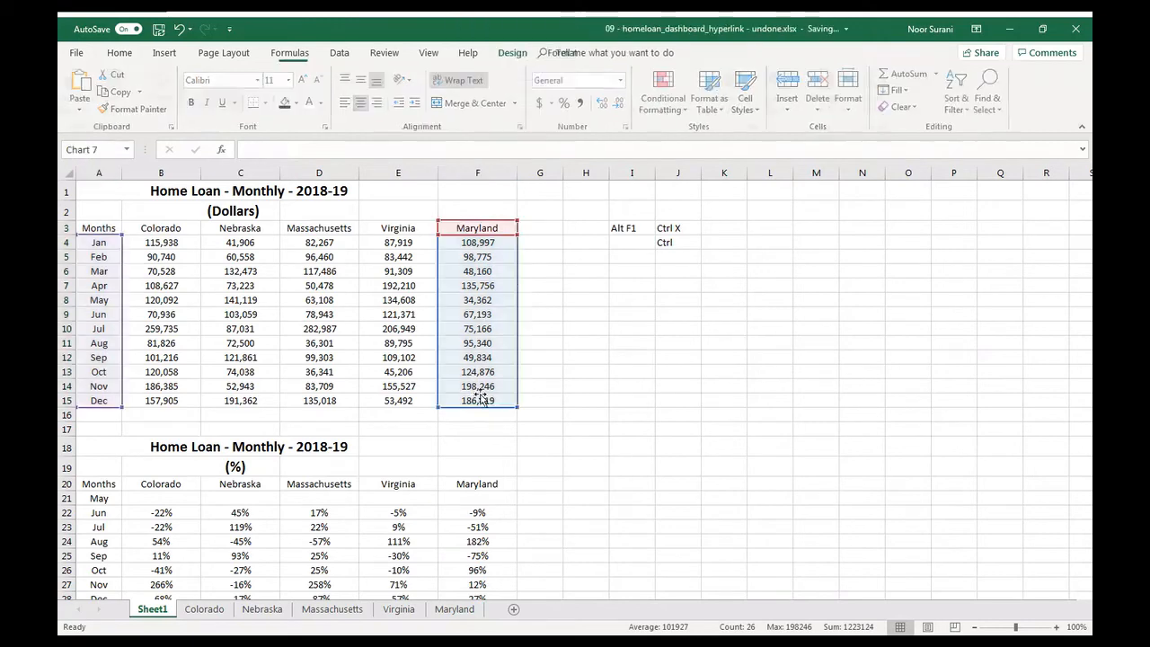
- Move the Maryland chart to the Maryland sheet and place it on the grey area of column B
{"action": "key", "text": "ctrl+x"}
{"action": "left_click", "coordinate": [456, 610]}
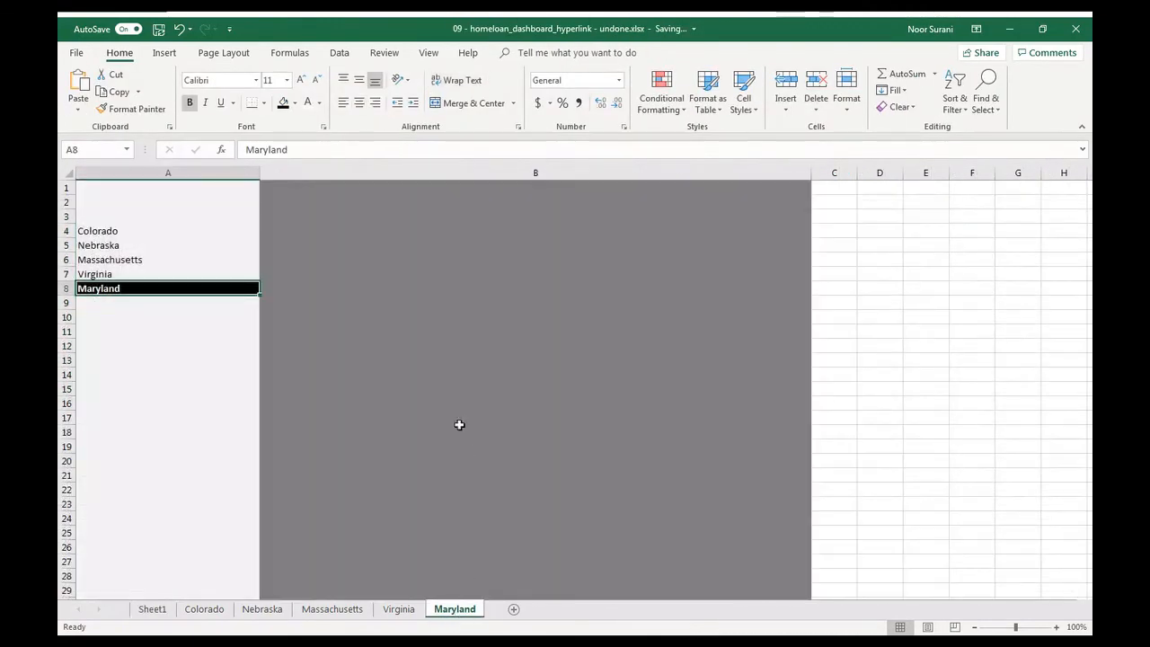
{"action": "key", "text": "ctrl+v"}
{"action": "left_click_drag", "start_coordinate": [372, 297], "coordinate": [630, 247]}
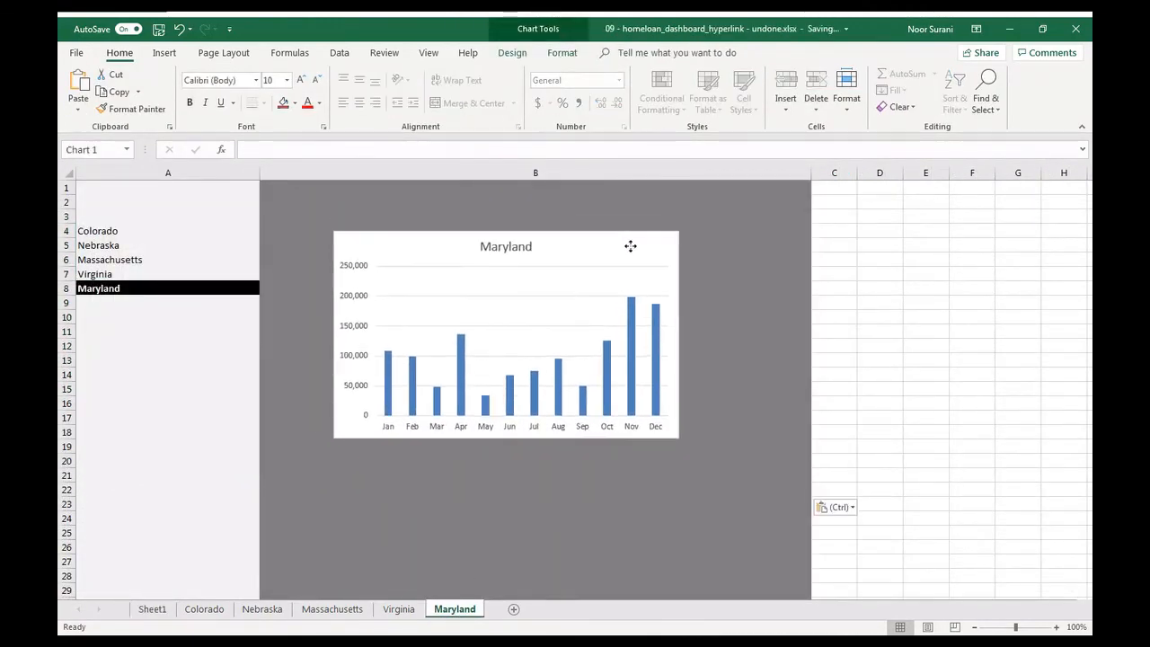
{"action": "left_click", "coordinate": [513, 516]}
- Check the chart on every state worksheet by going back and forth through the sheets, and return to Sheet1
{"action": "key", "text": "ctrl+Page_Up"}
{"action": "key", "text": "ctrl+Page_Up"}
{"action": "key", "text": "ctrl+Page_Up"}
{"action": "key", "text": "ctrl+Page_Up"}
{"action": "key", "text": "ctrl+Page_Up"}
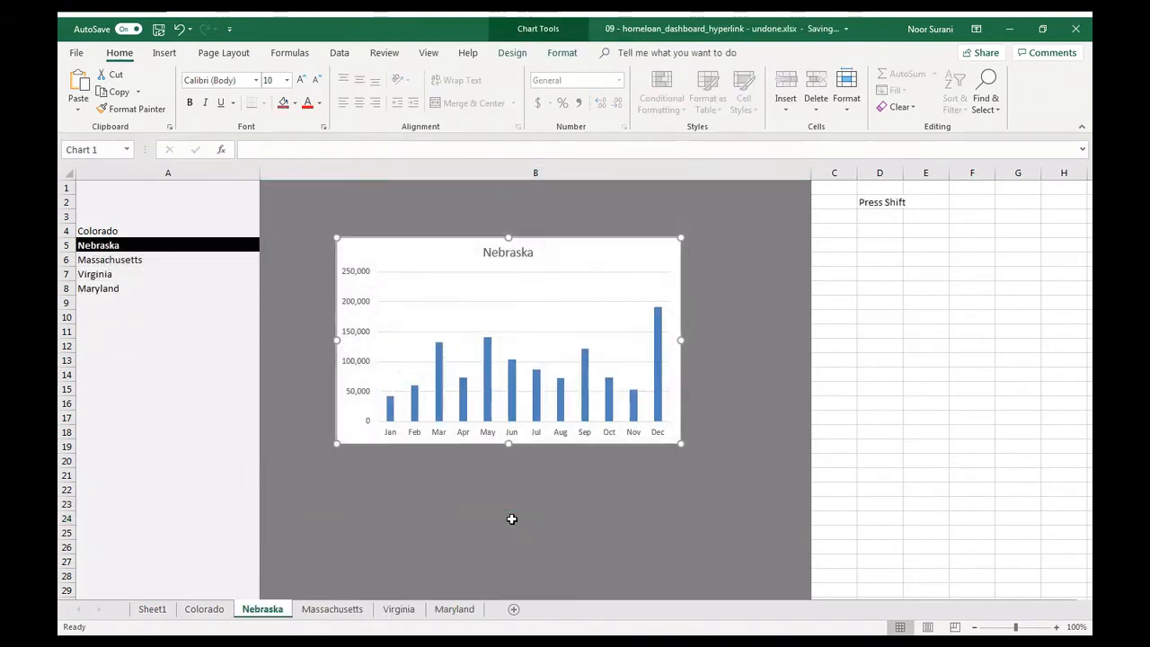
{"action": "key", "text": "ctrl+Page_Down"}
{"action": "key", "text": "ctrl+Page_Down"}
{"action": "key", "text": "ctrl+Page_Down"}
{"action": "key", "text": "ctrl+Page_Down"}
{"action": "key", "text": "ctrl+Page_Down"}
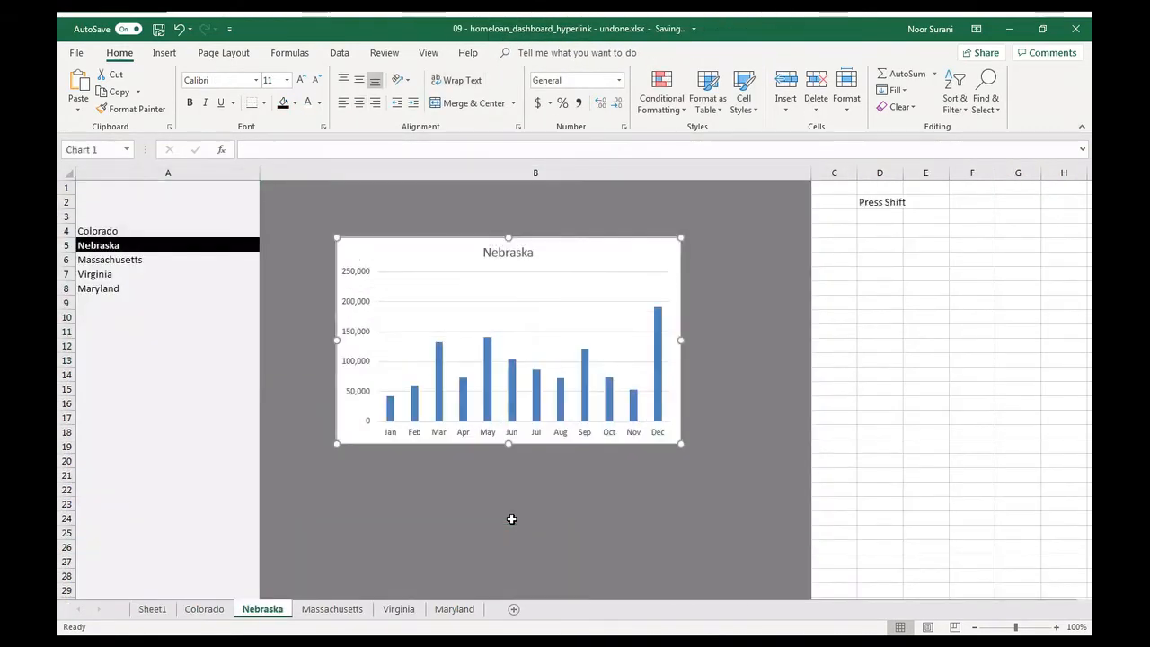
{"action": "key", "text": "ctrl+Page_Up"}
{"action": "key", "text": "ctrl+Page_Up"}
{"action": "key", "text": "ctrl+Page_Up"}
{"action": "key", "text": "ctrl+Page_Up"}
{"action": "key", "text": "ctrl+Page_Up"}
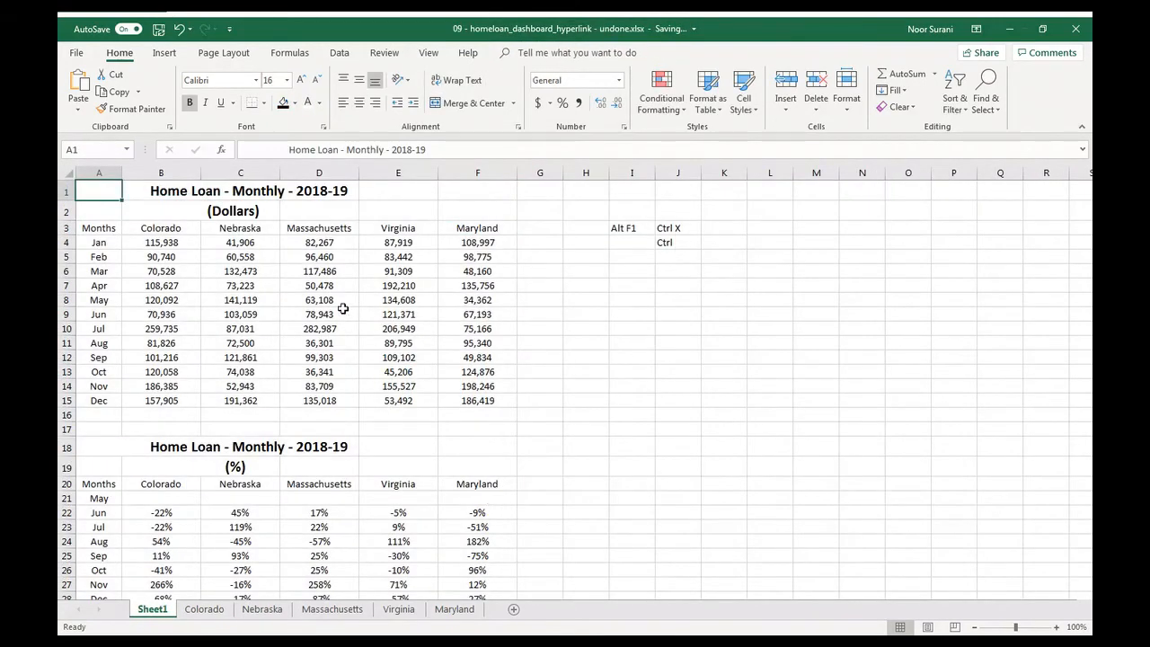
{"action": "left_click", "coordinate": [343, 308]}
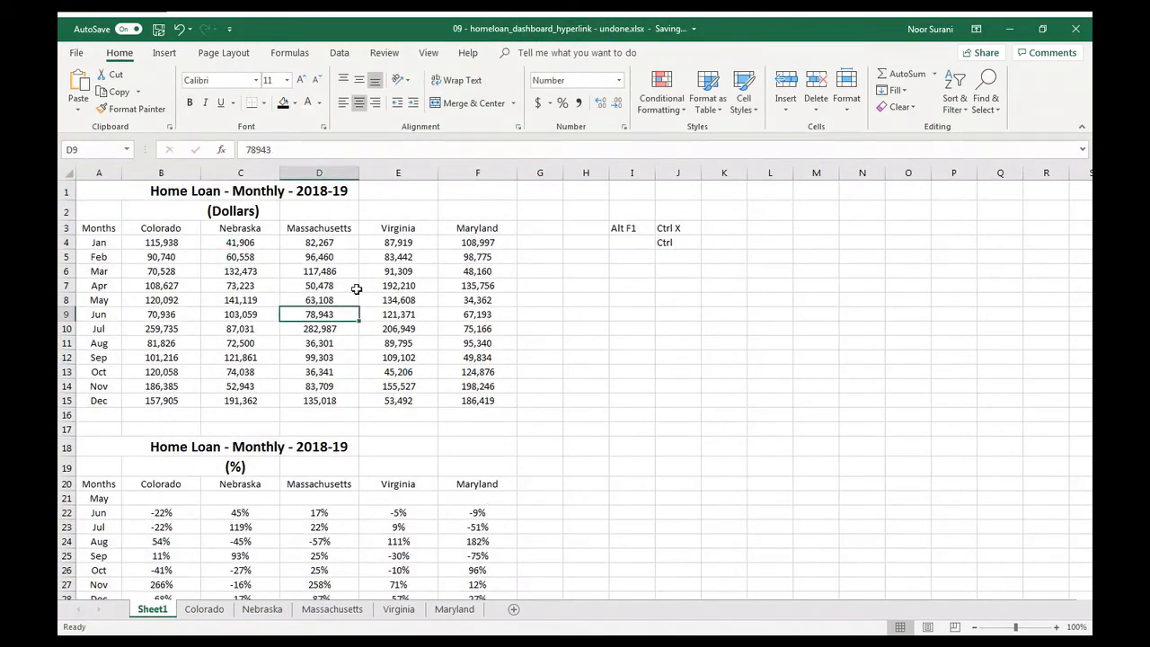
- Add the shortcut note "Ctrl K" in cell I5 of Sheet1
{"action": "key", "text": "ctrl+Page_Down"}
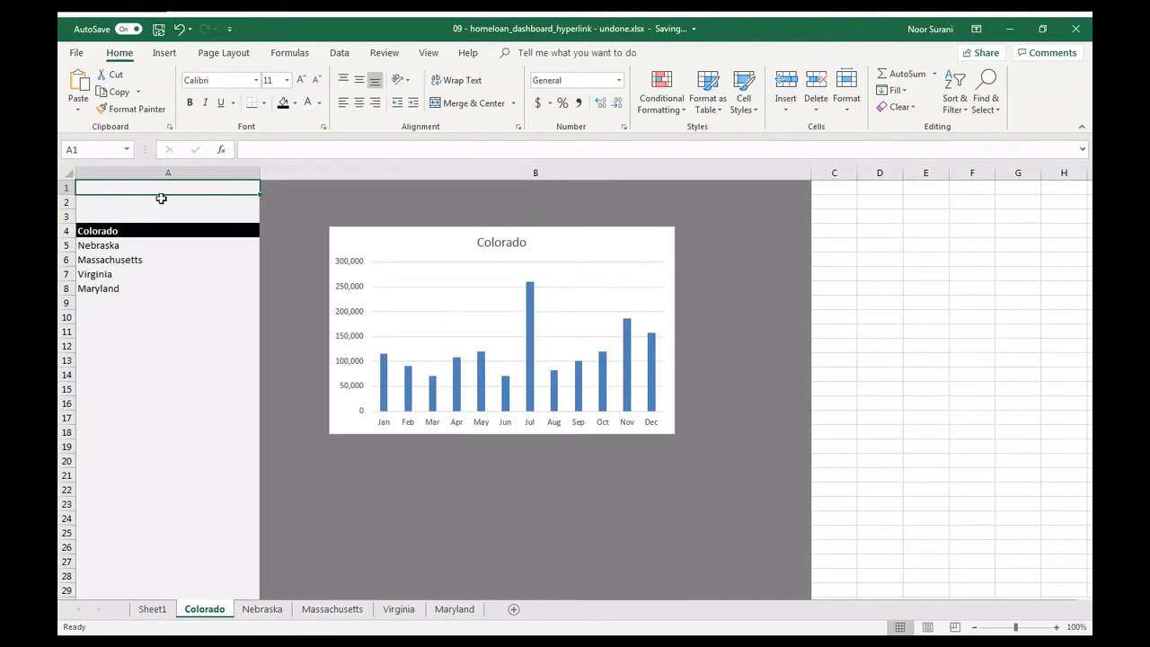
{"action": "left_click", "coordinate": [135, 231]}
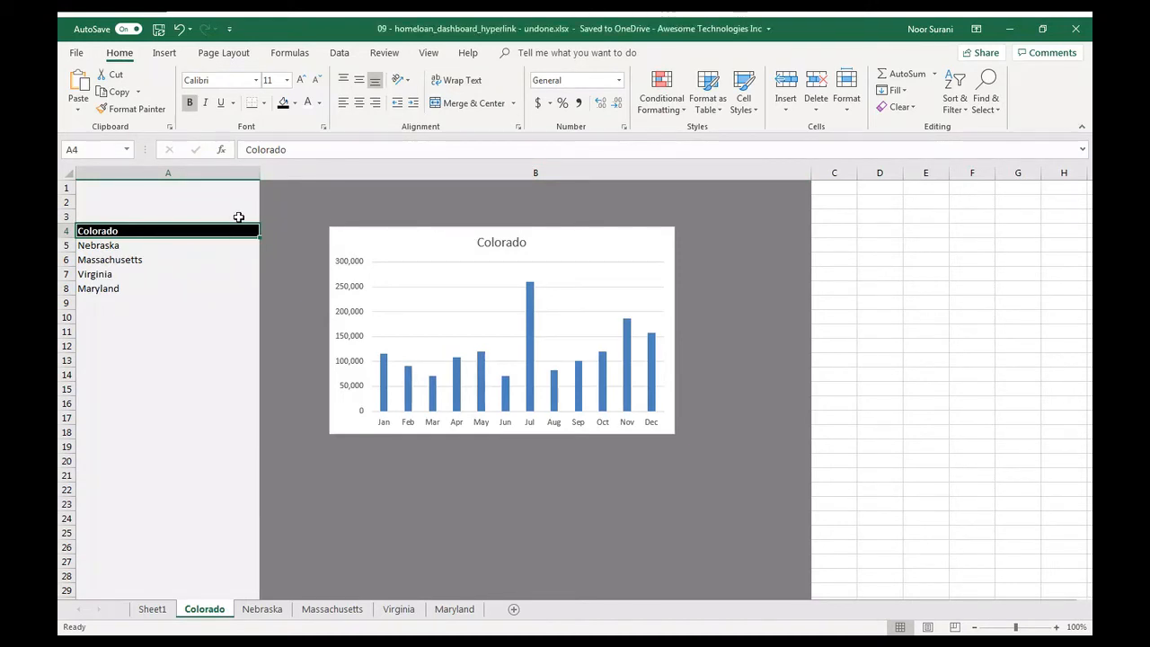
{"action": "key", "text": "ctrl+Page_Up"}
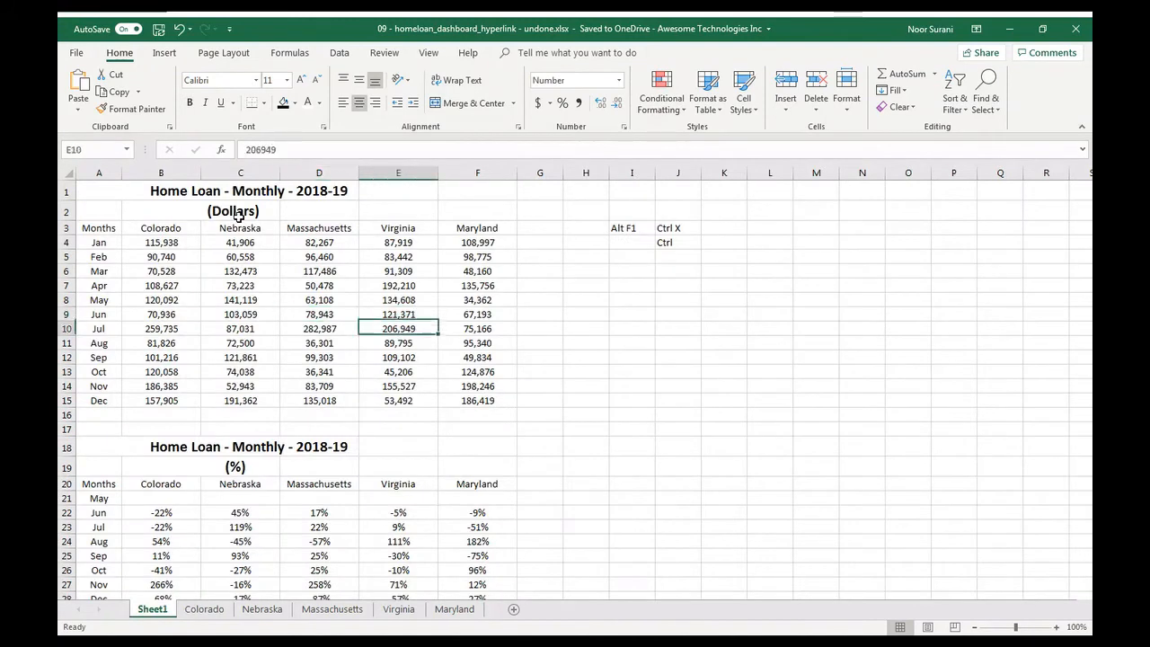
{"action": "key", "text": "Up"}
{"action": "key", "text": "Up"}
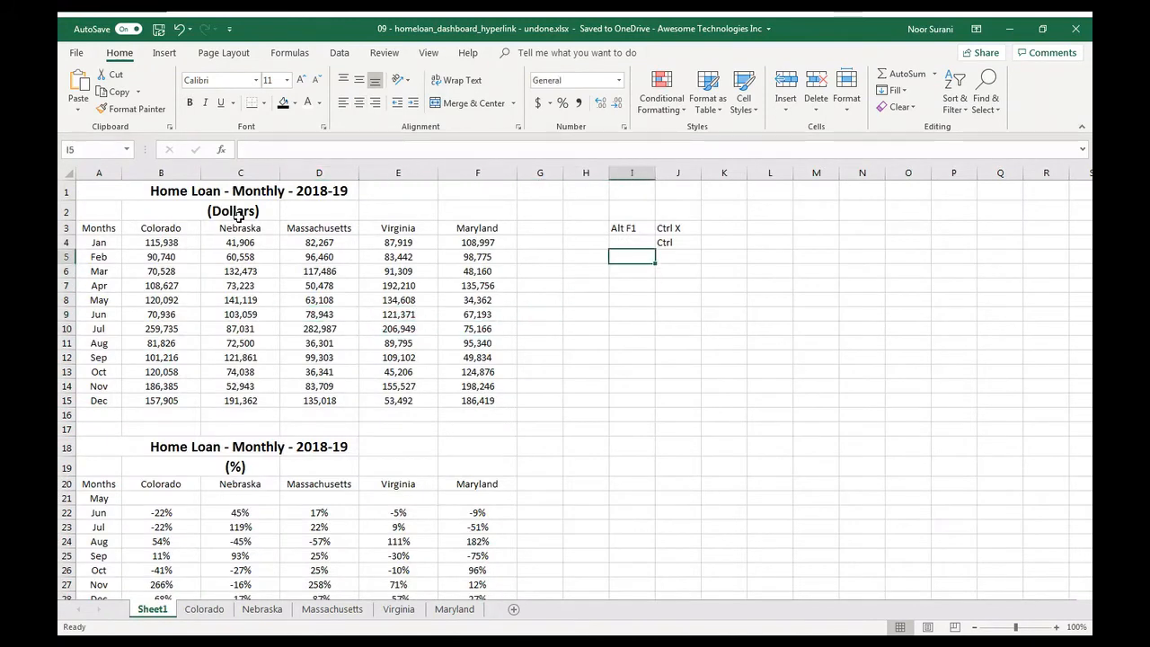
{"action": "type", "text": "Ctrl"}
{"action": "key", "text": "Return"}
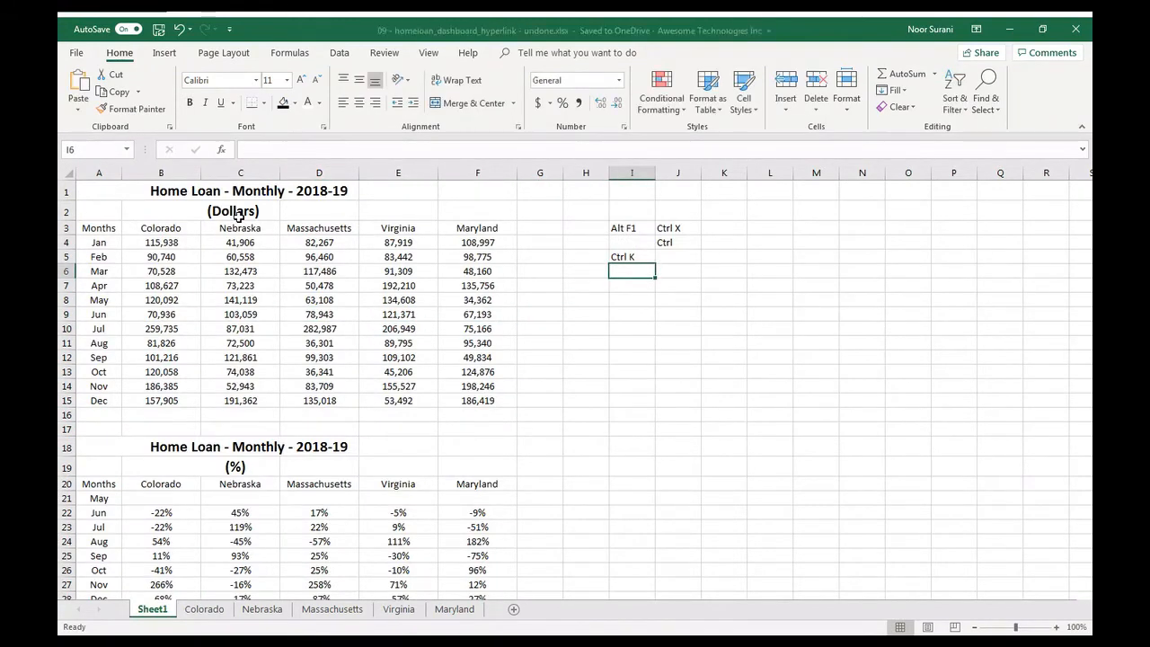
- On the Colorado sheet, hyperlink Nebraska in A5 and Massachusetts in A6 to their matching worksheets
{"action": "key", "text": "ctrl+Page_Down"}
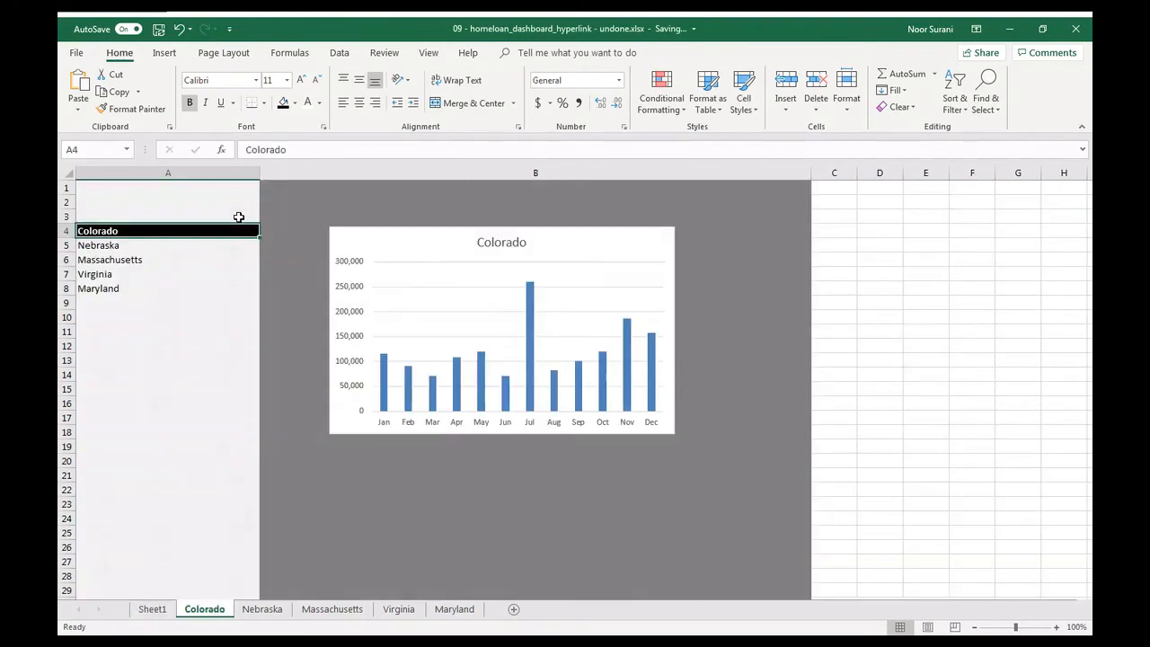
{"action": "left_click", "coordinate": [148, 245]}
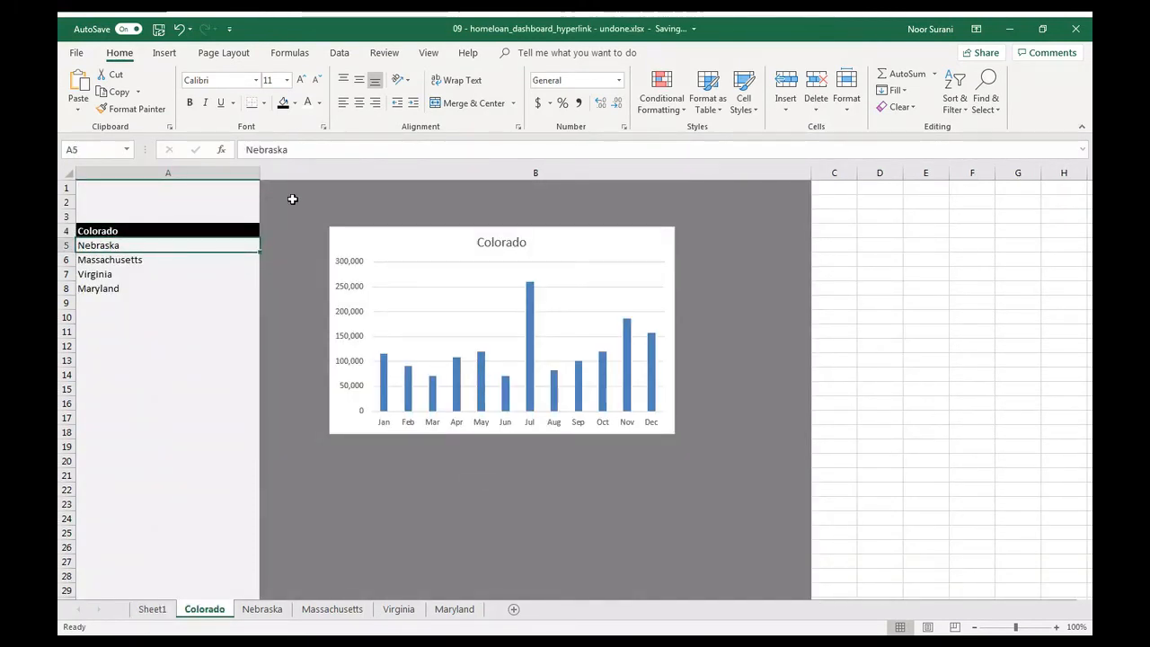
{"action": "key", "text": "ctrl+k"}
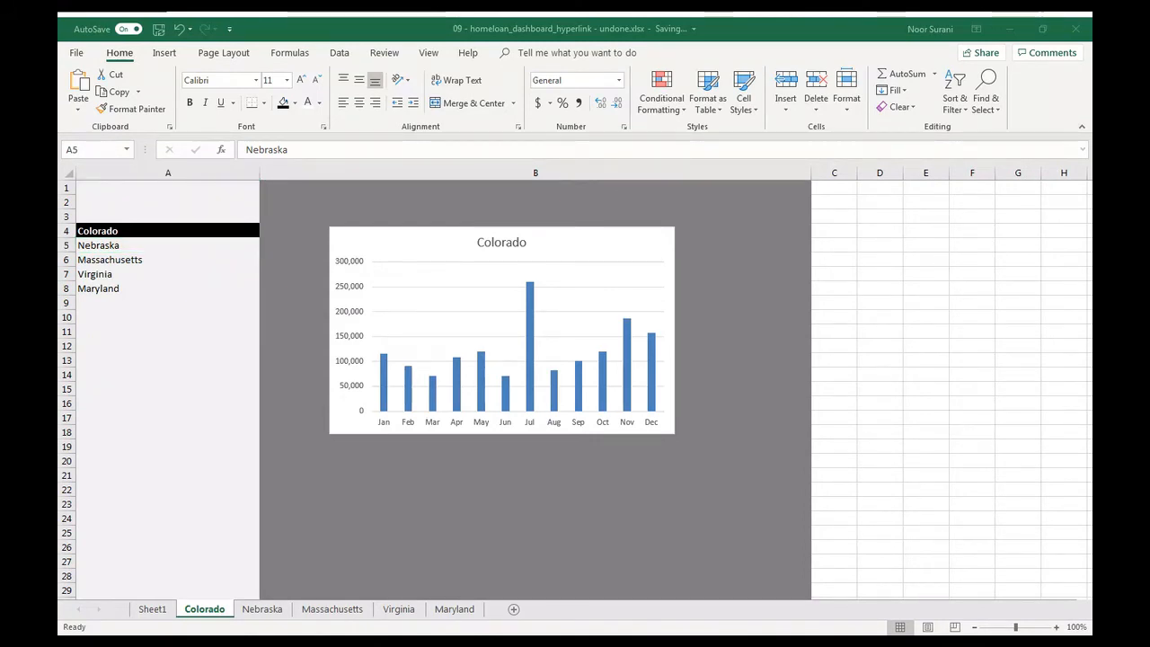
{"action": "left_click", "coordinate": [703, 412]}
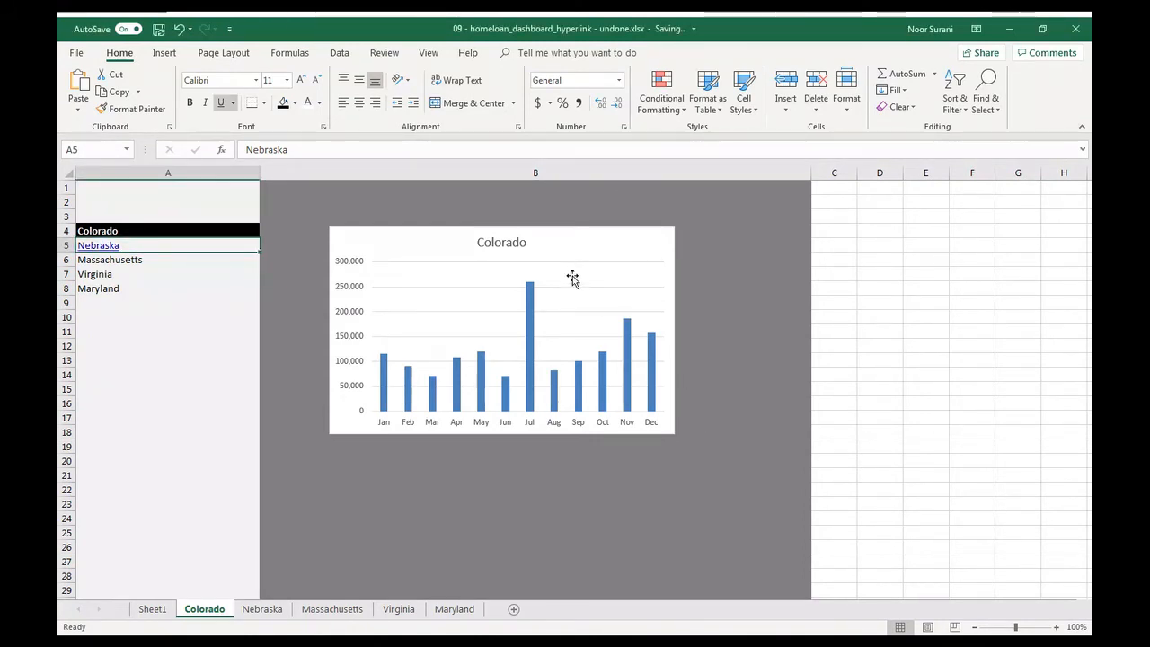
{"action": "left_click", "coordinate": [98, 261]}
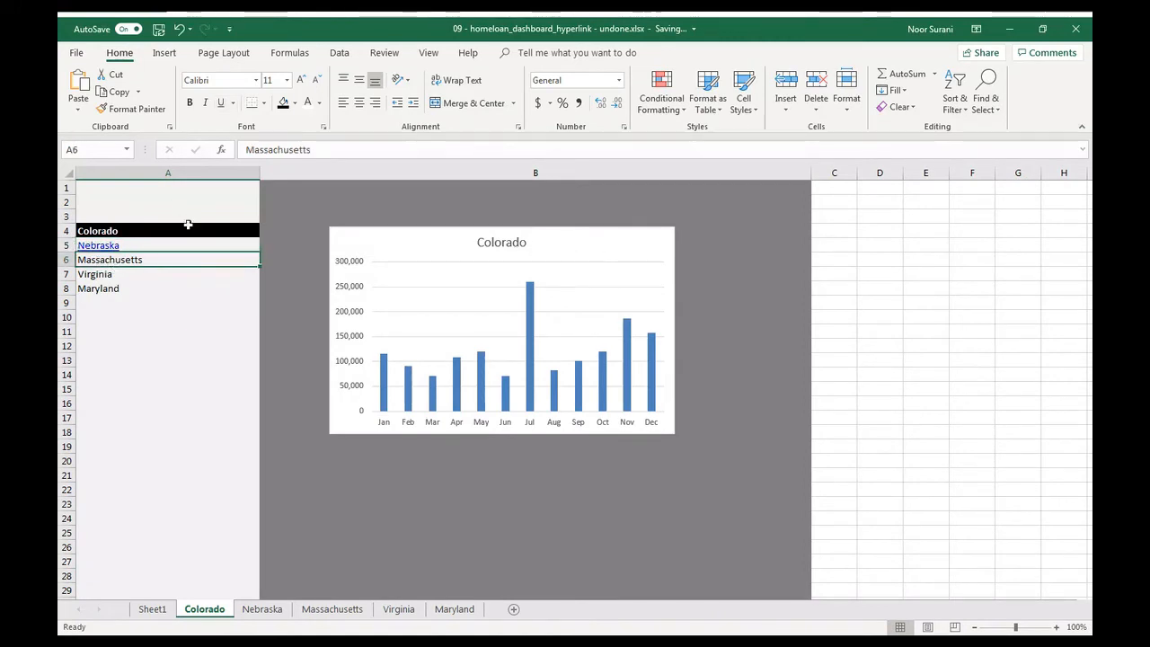
{"action": "key", "text": "ctrl+k"}
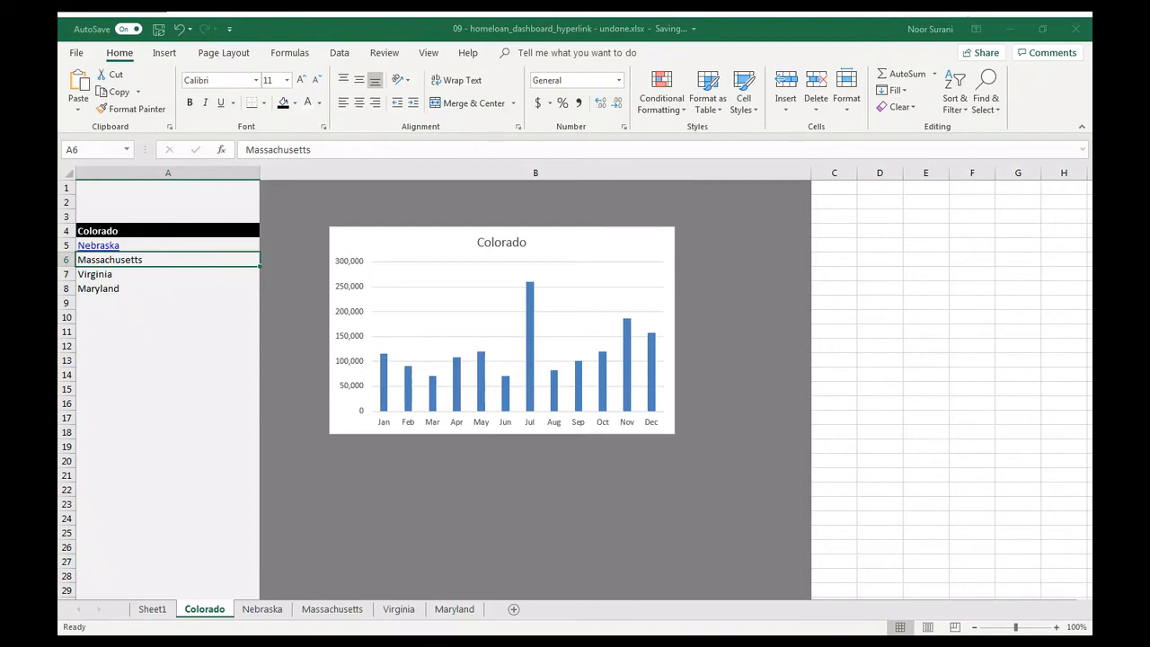
{"action": "left_click", "coordinate": [704, 413]}
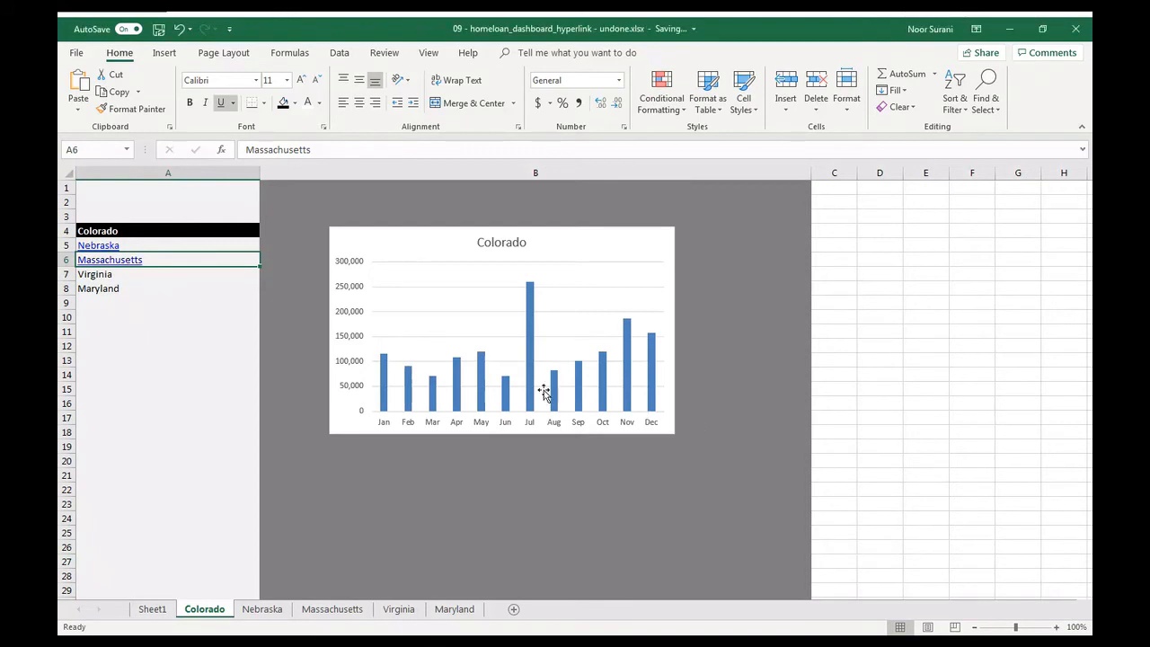
- On the Colorado sheet, hyperlink Virginia in A7 and Maryland in A8 to their matching worksheets
{"action": "left_click", "coordinate": [117, 277]}
{"action": "key", "text": "ctrl+k"}
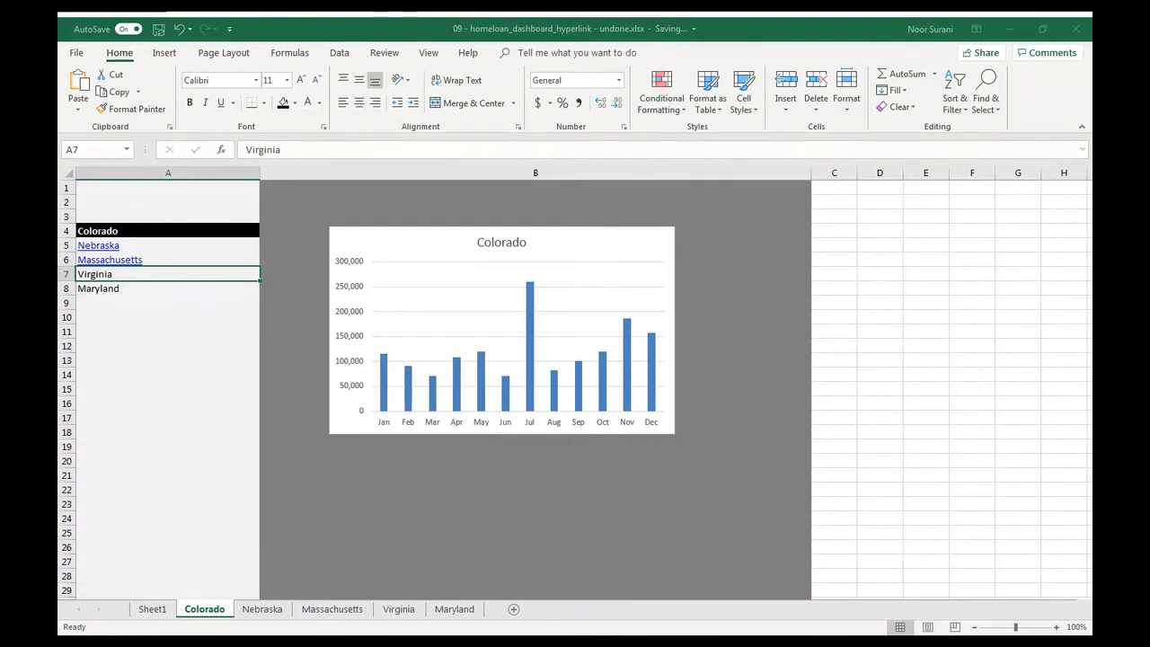
{"action": "left_click", "coordinate": [693, 424]}
{"action": "left_click", "coordinate": [115, 284]}
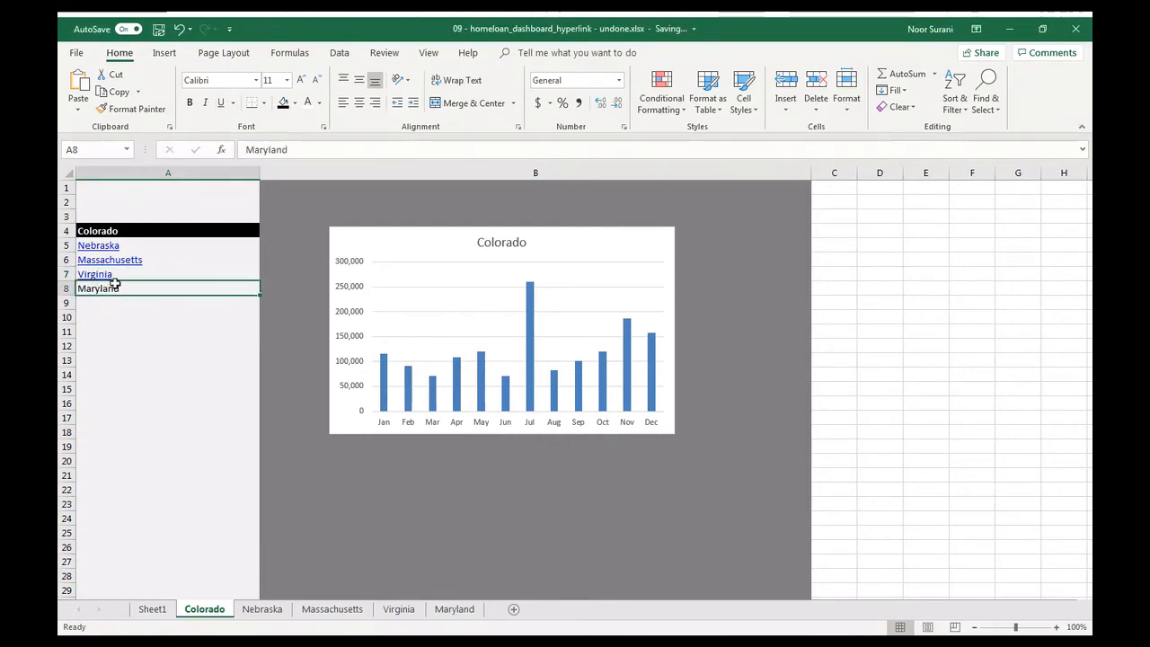
{"action": "key", "text": "ctrl+k"}
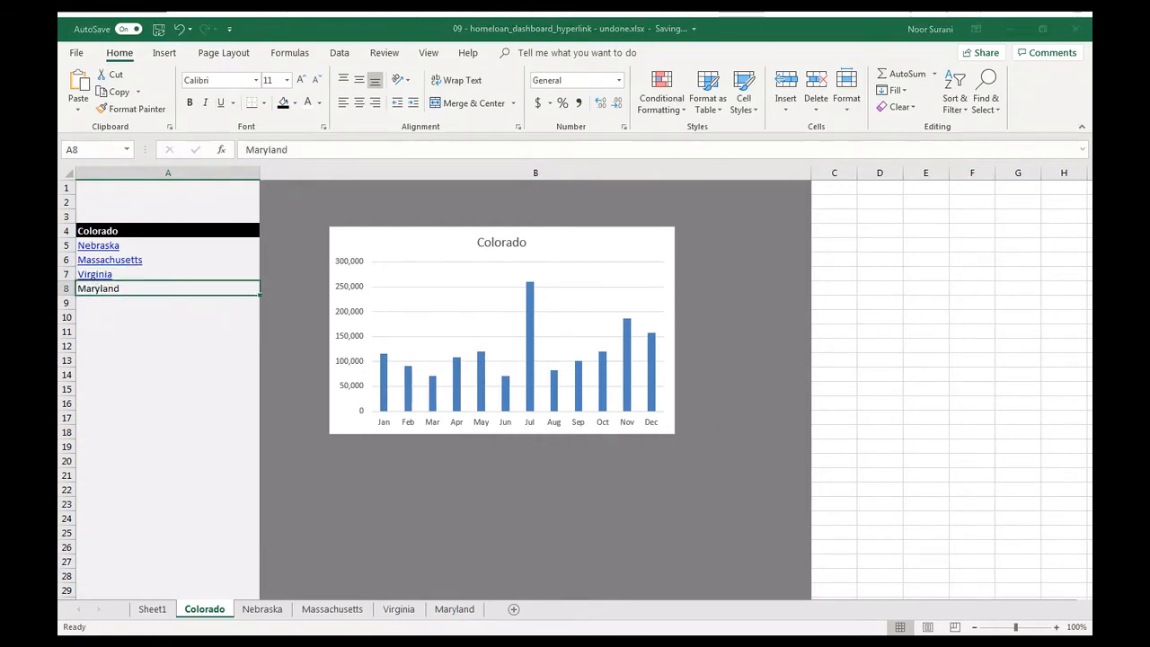
{"action": "left_click", "coordinate": [706, 432]}
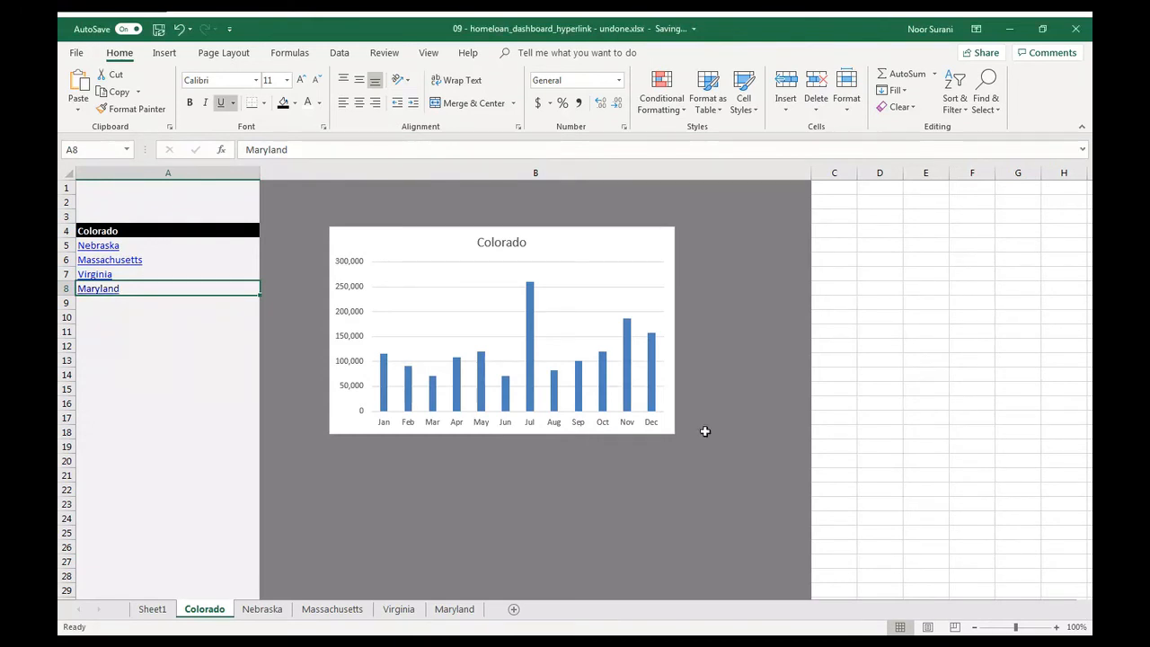
- On the Nebraska sheet, hyperlink Colorado in A4 and Massachusetts in A6 to their matching worksheets
{"action": "left_click", "coordinate": [263, 608]}
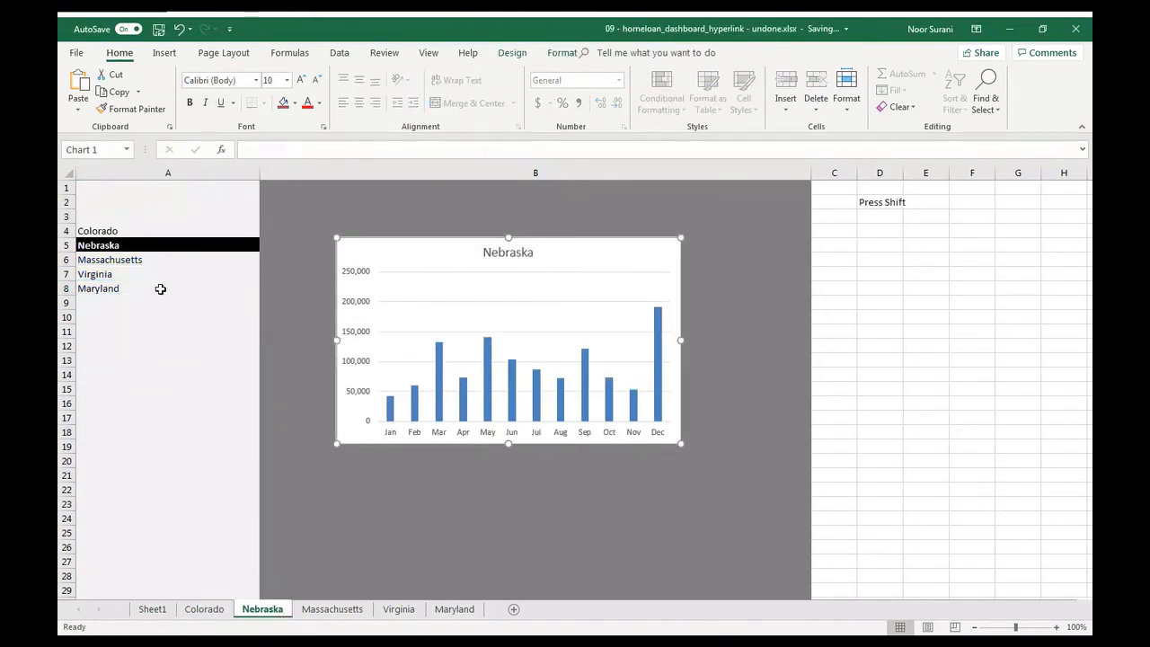
{"action": "left_click", "coordinate": [150, 234]}
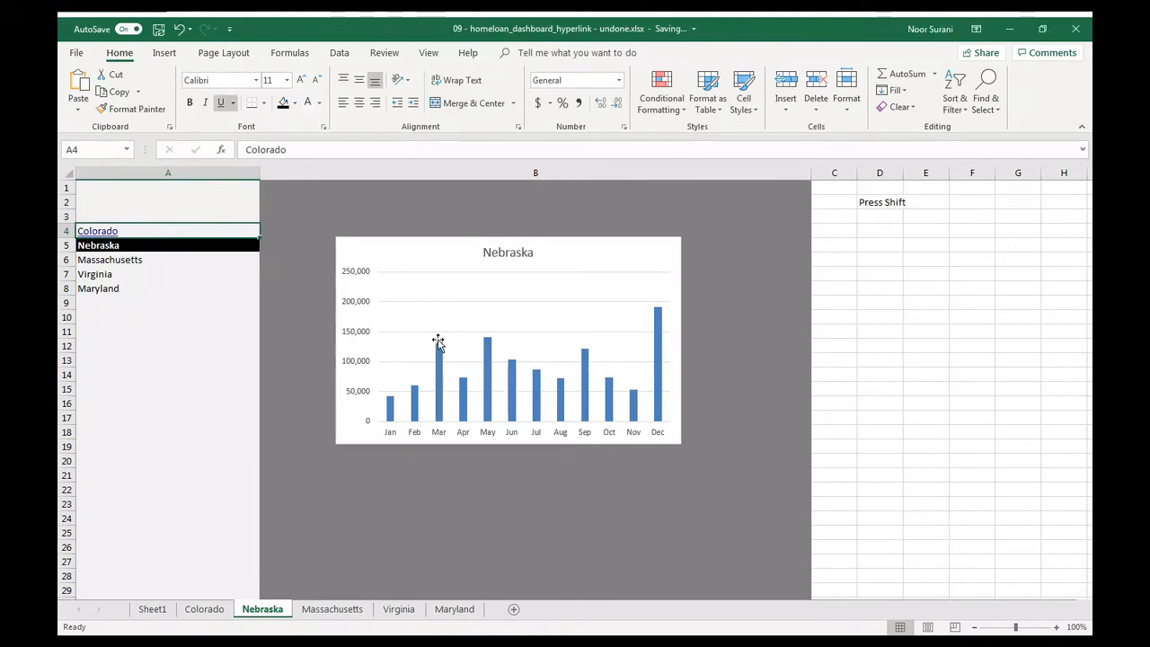
{"action": "left_click", "coordinate": [141, 263]}
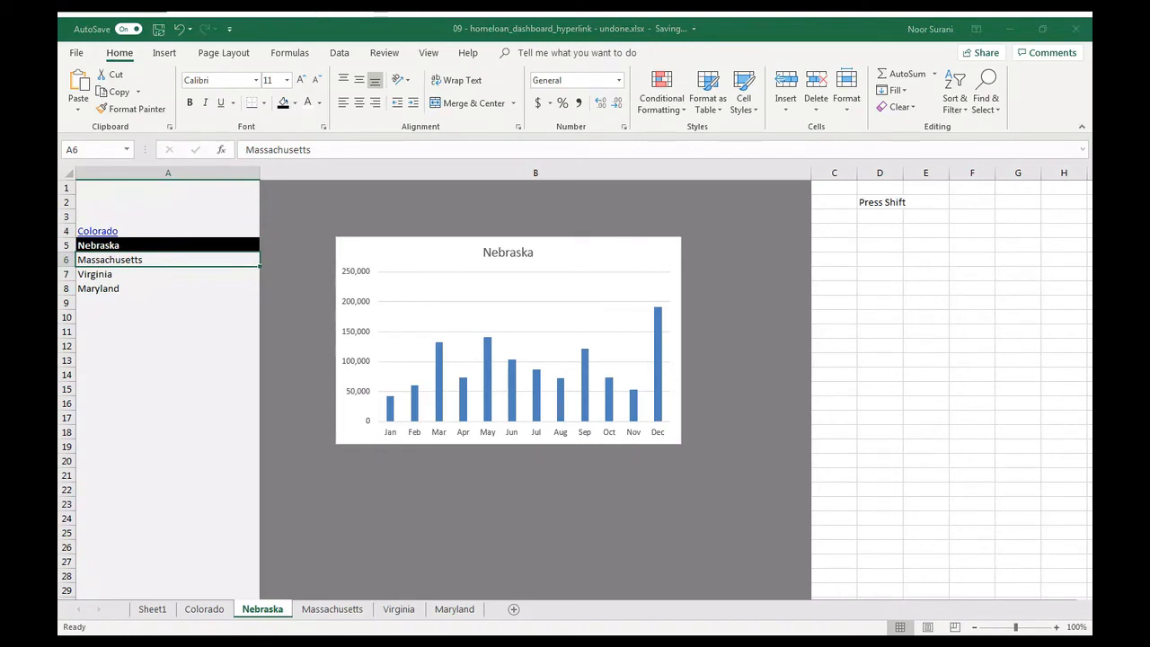
- On the Nebraska sheet, hyperlink Virginia in A7 and Maryland in A8 to their matching worksheets
{"action": "left_click", "coordinate": [190, 271]}
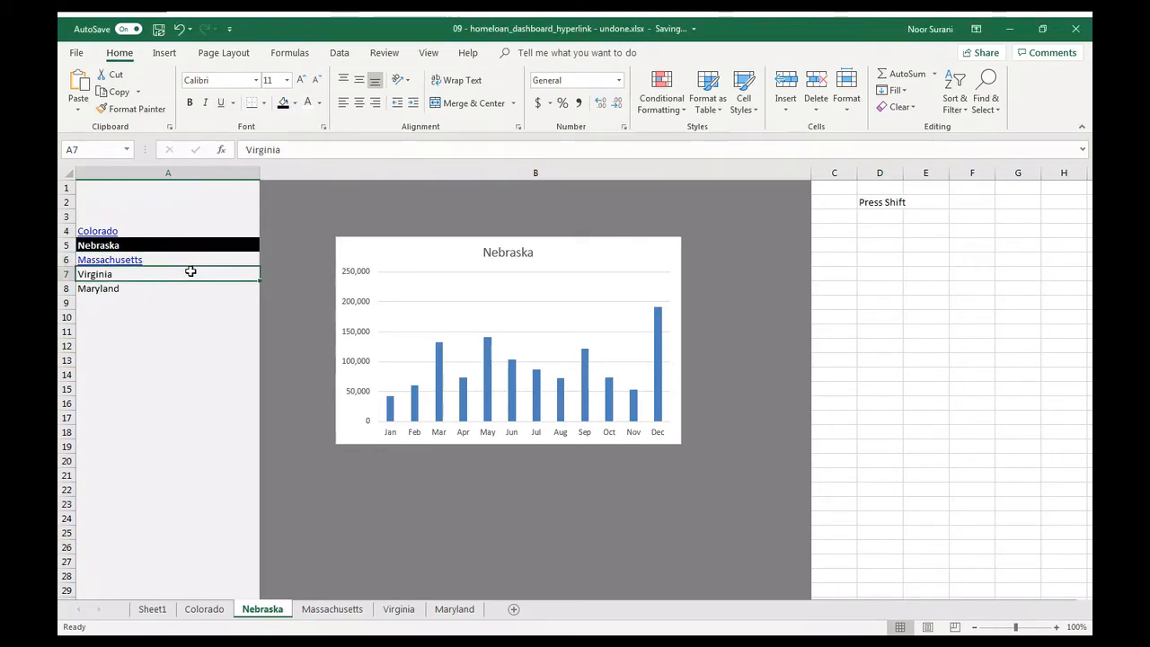
{"action": "key", "text": "ctrl+k"}
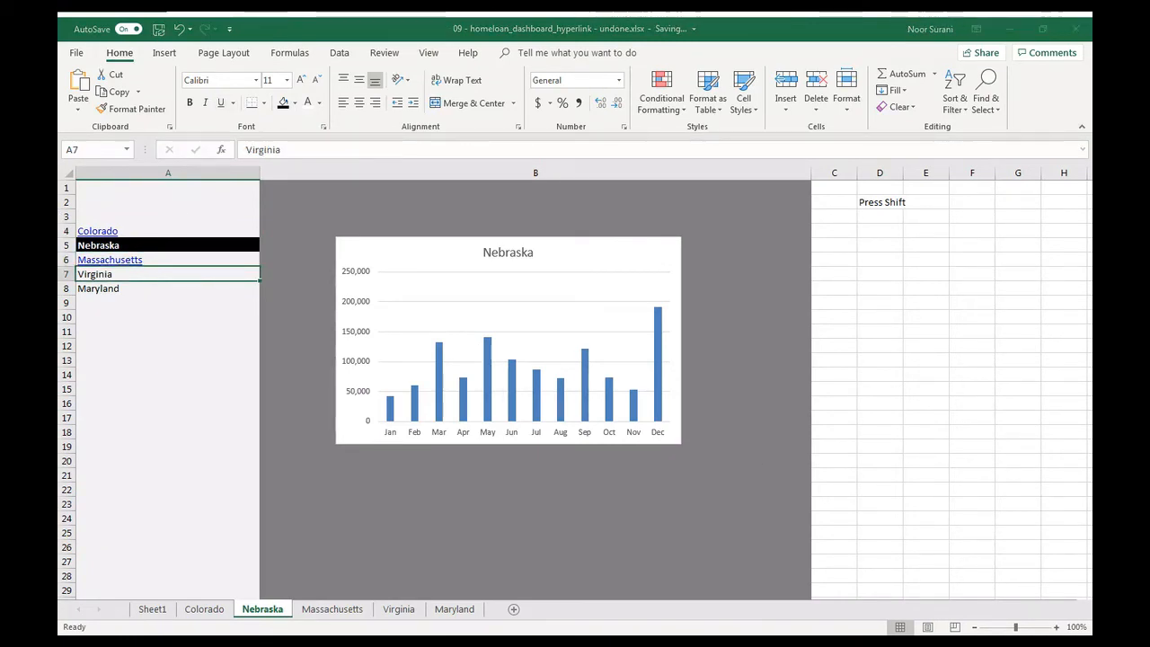
{"action": "key", "text": "Return"}
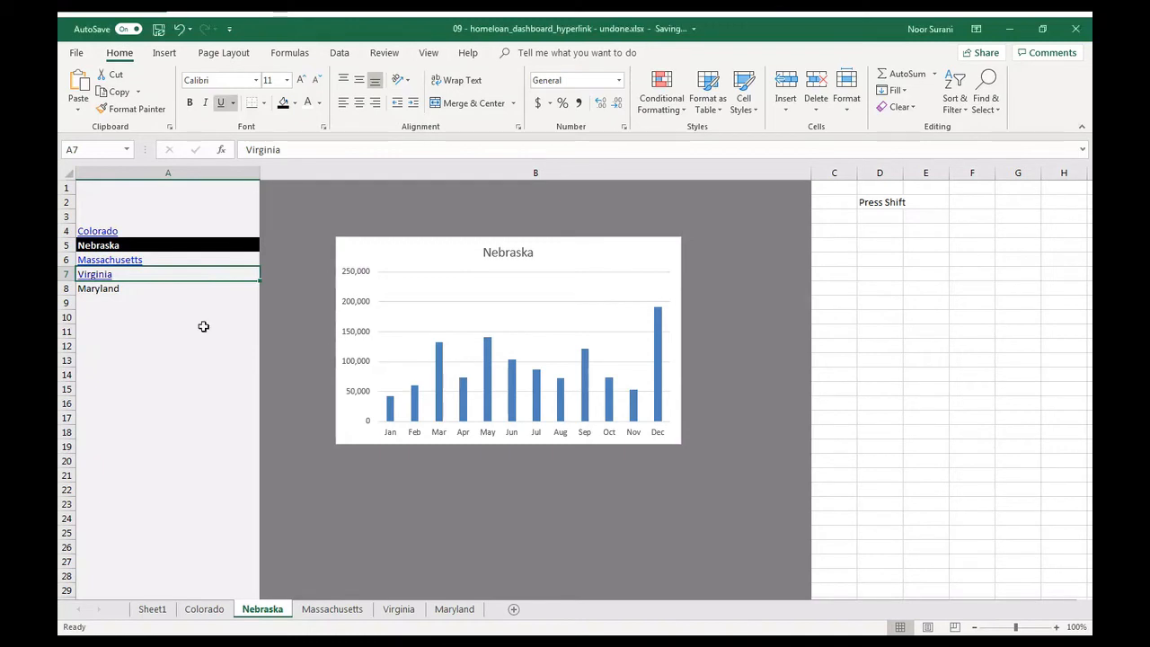
{"action": "left_click", "coordinate": [155, 289]}
{"action": "key", "text": "ctrl+k"}
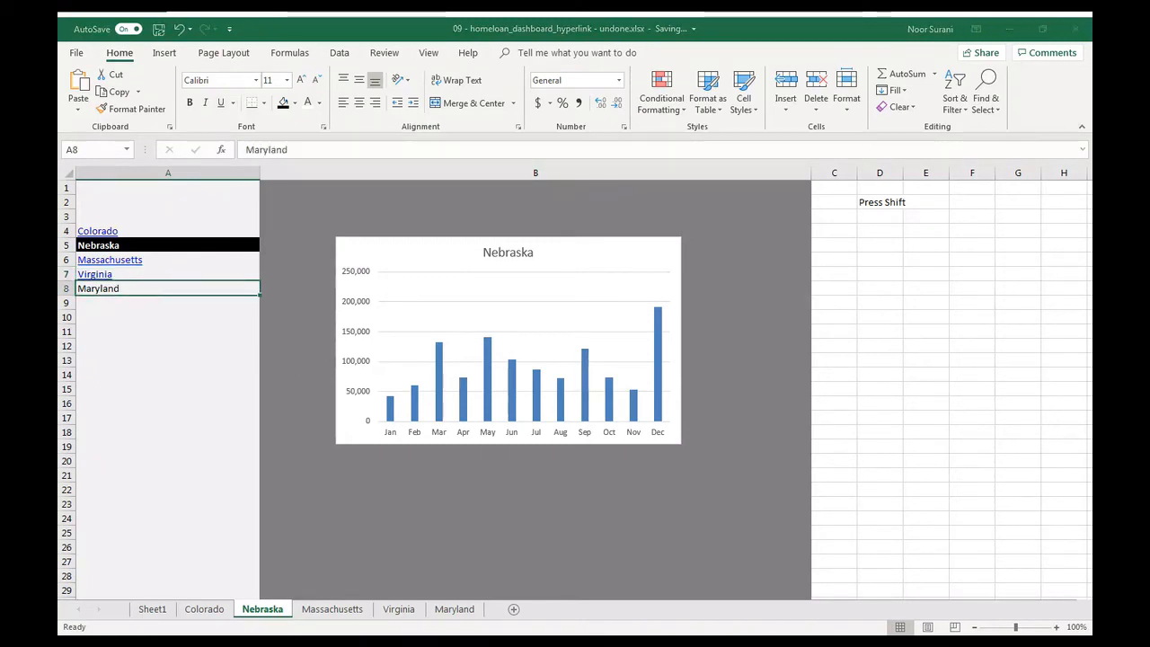
{"action": "key", "text": "Return"}
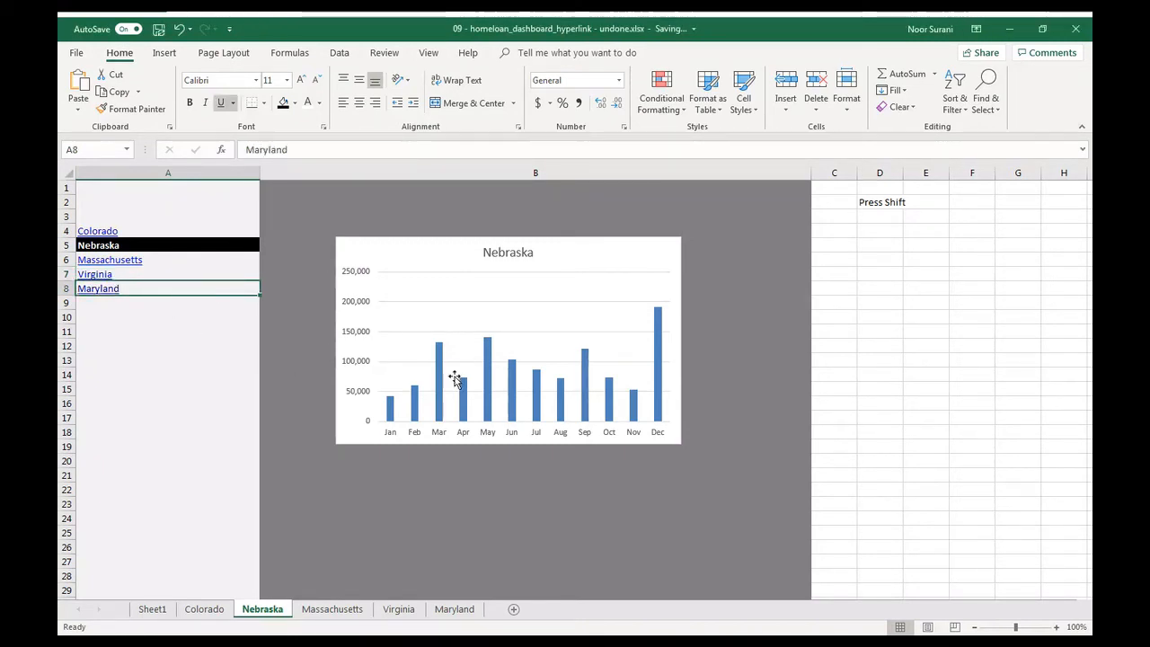
- On the Massachusetts sheet, hyperlink Colorado in A4 and Nebraska in A5 to their matching worksheets
{"action": "left_click", "coordinate": [330, 609]}
{"action": "left_click", "coordinate": [163, 231]}
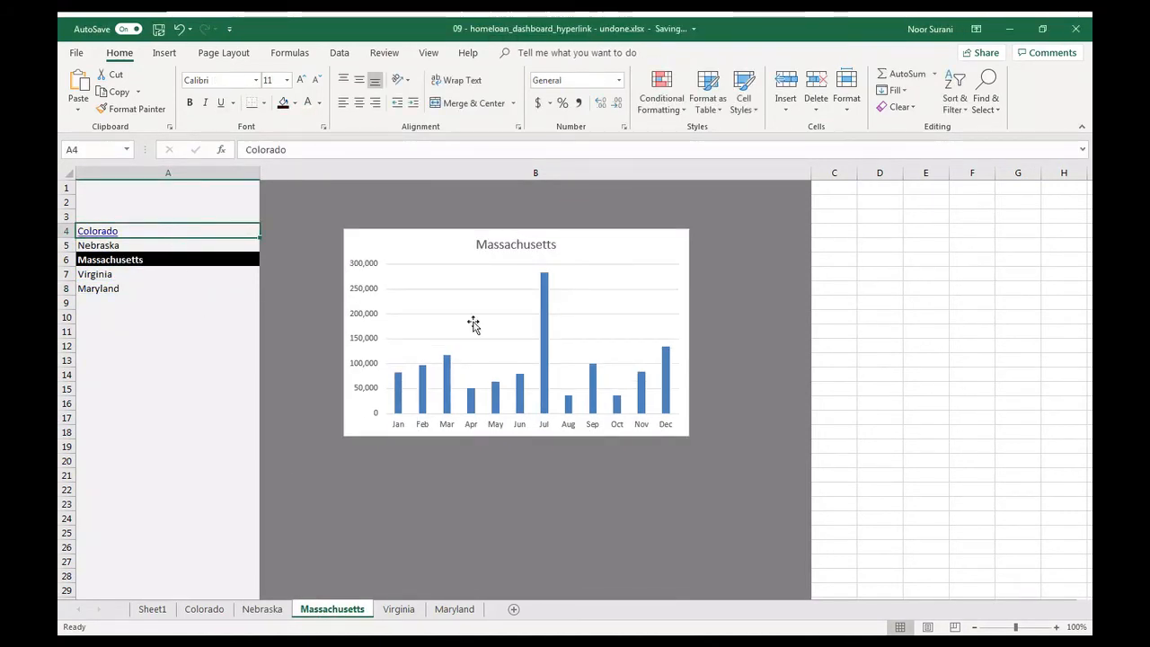
{"action": "left_click", "coordinate": [155, 248]}
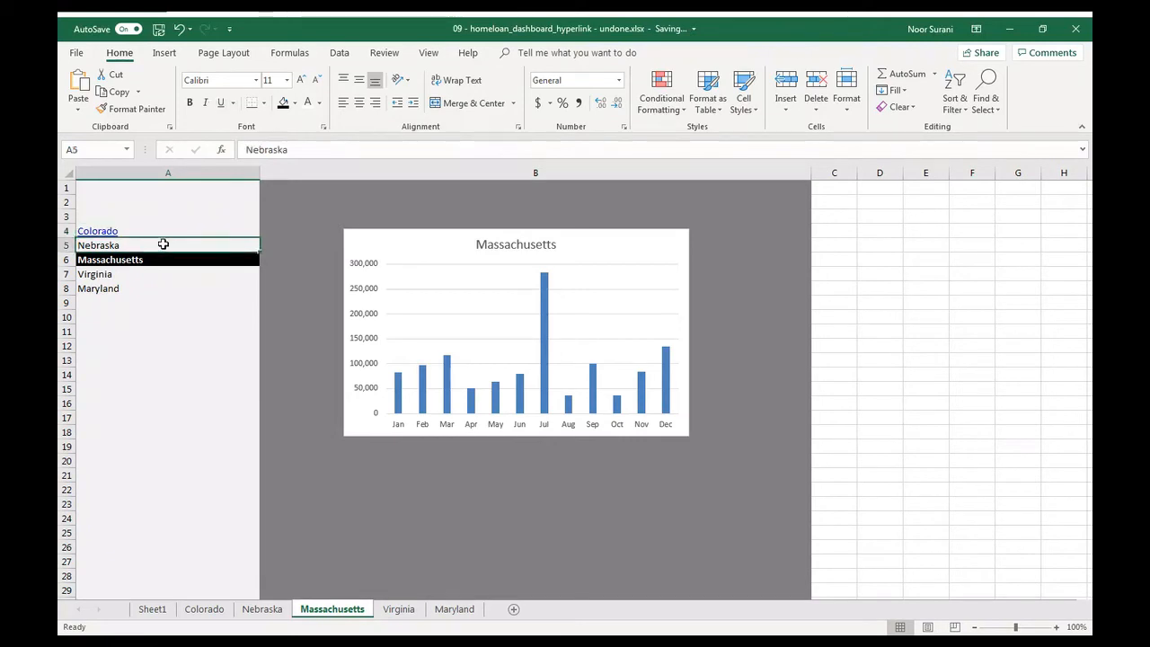
{"action": "key", "text": "ctrl+k"}
{"action": "key", "text": "Return"}
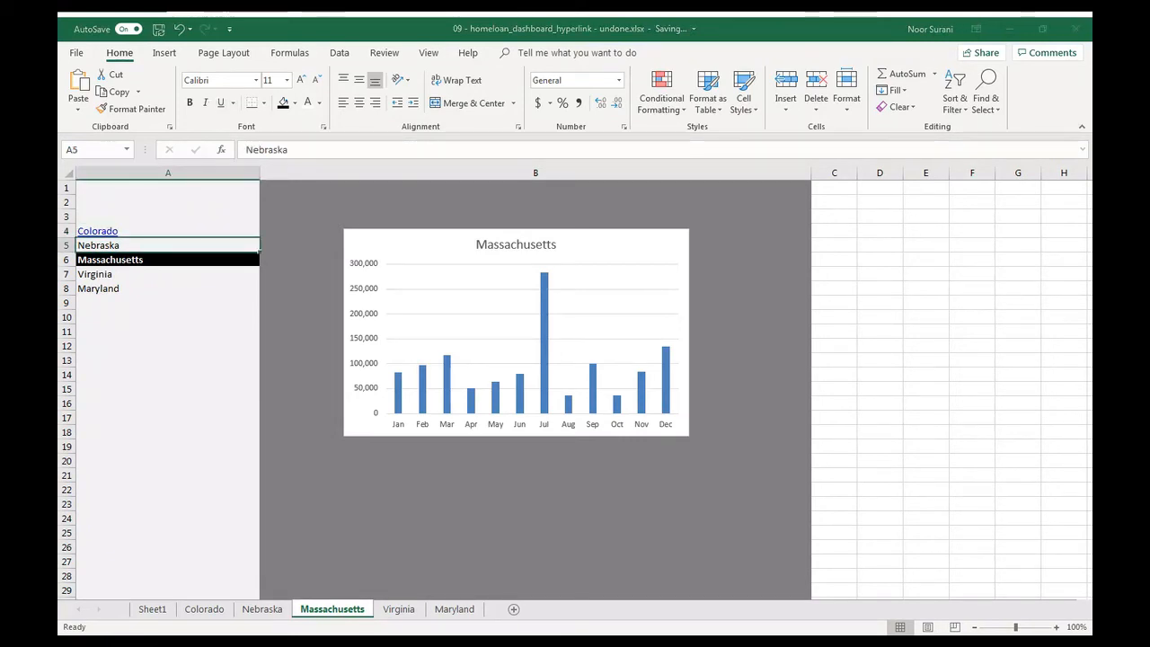
- On the Massachusetts sheet, hyperlink Virginia in A7 and Maryland in A8 to their matching worksheets
{"action": "left_click", "coordinate": [126, 274]}
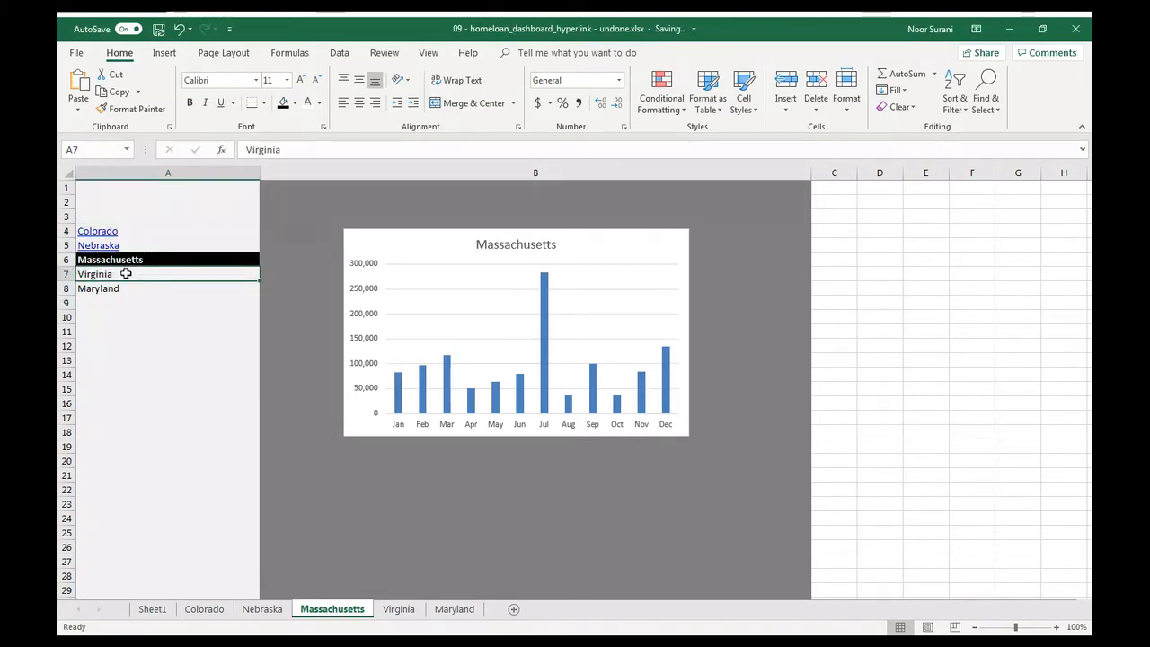
{"action": "key", "text": "ctrl+k"}
{"action": "key", "text": "Return"}
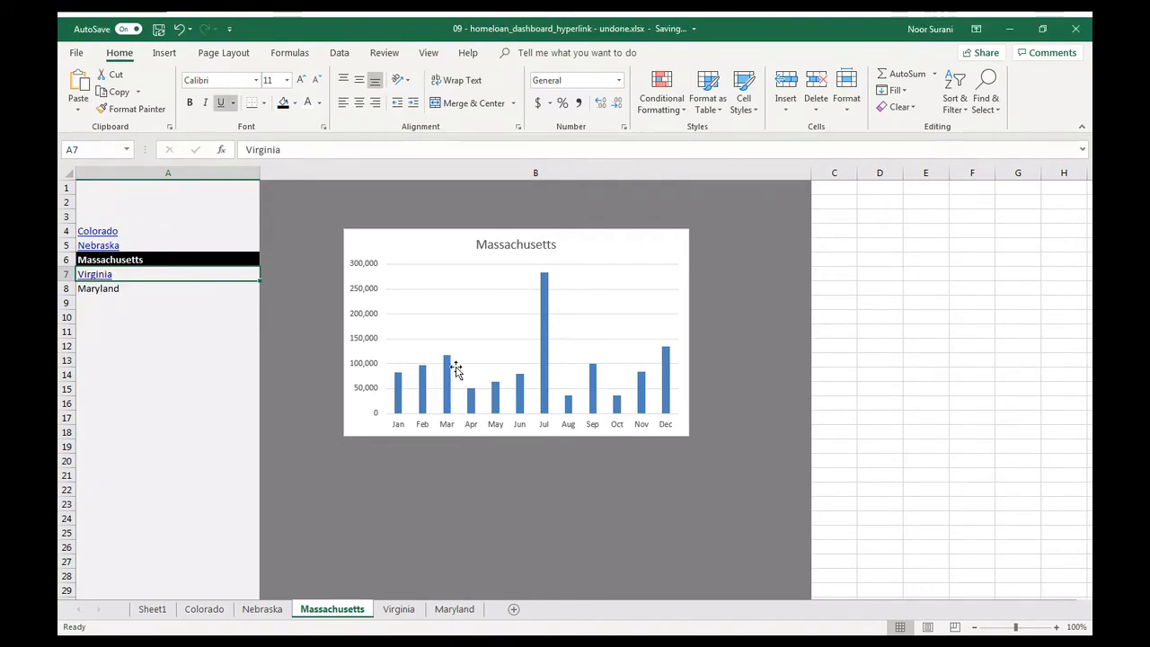
{"action": "left_click", "coordinate": [106, 289]}
{"action": "key", "text": "ctrl+k"}
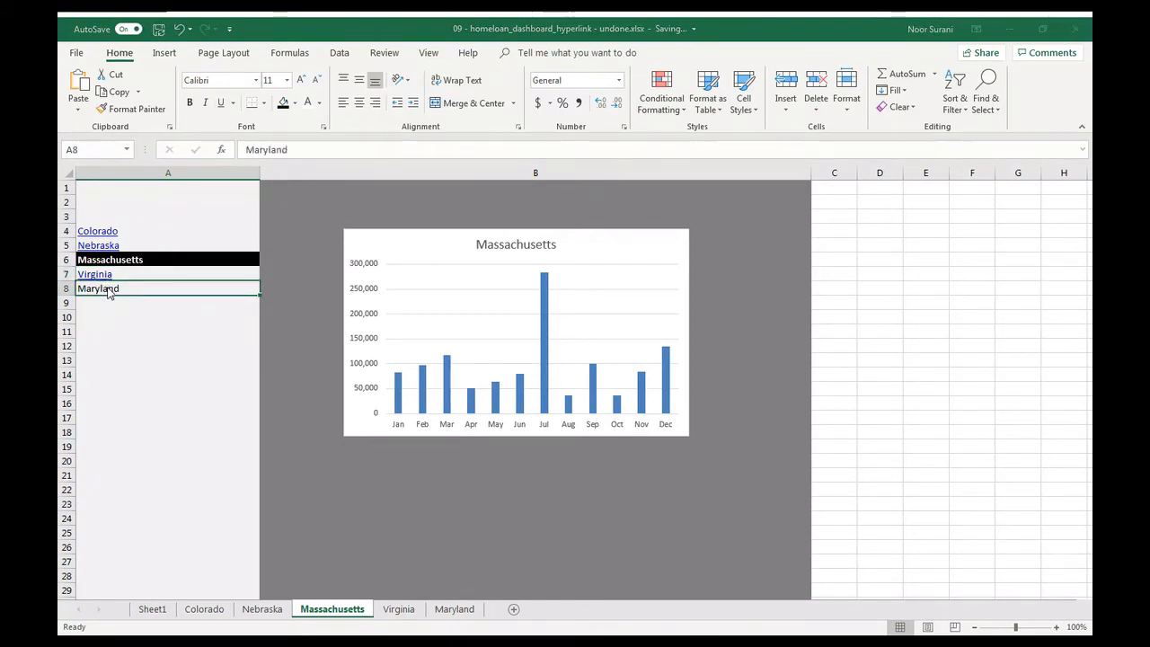
{"action": "key", "text": "Return"}
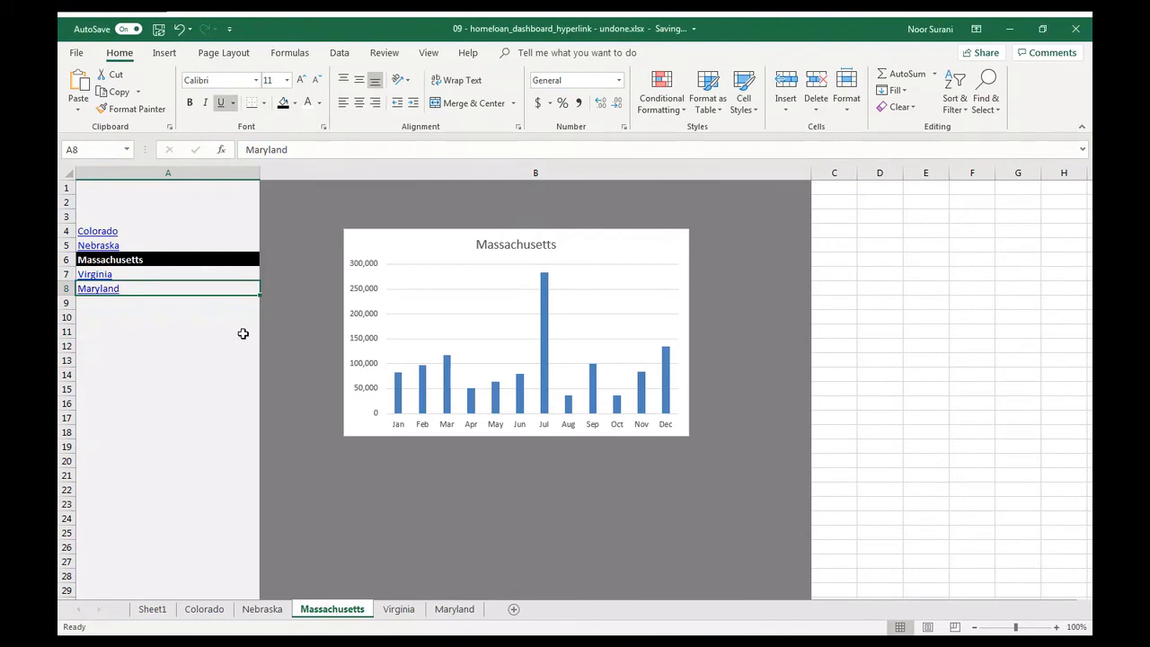
- On the Virginia sheet, hyperlink Colorado in A4 and Nebraska in A5 to their matching worksheets
{"action": "left_click", "coordinate": [398, 608]}
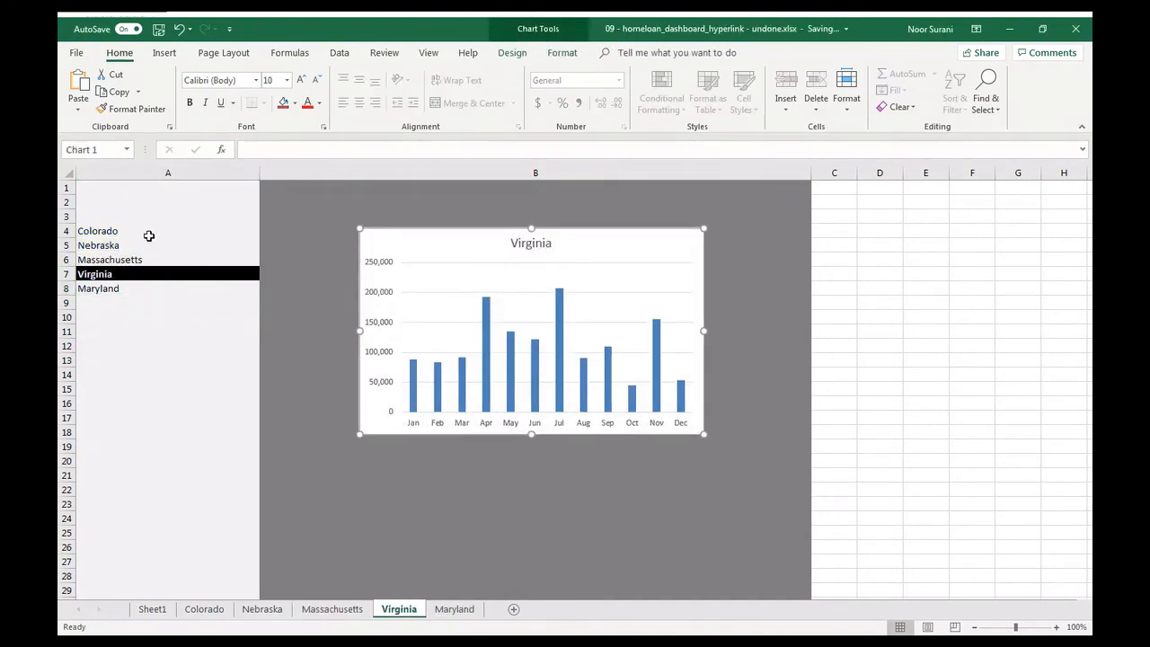
{"action": "left_click", "coordinate": [151, 234]}
{"action": "key", "text": "ctrl+k"}
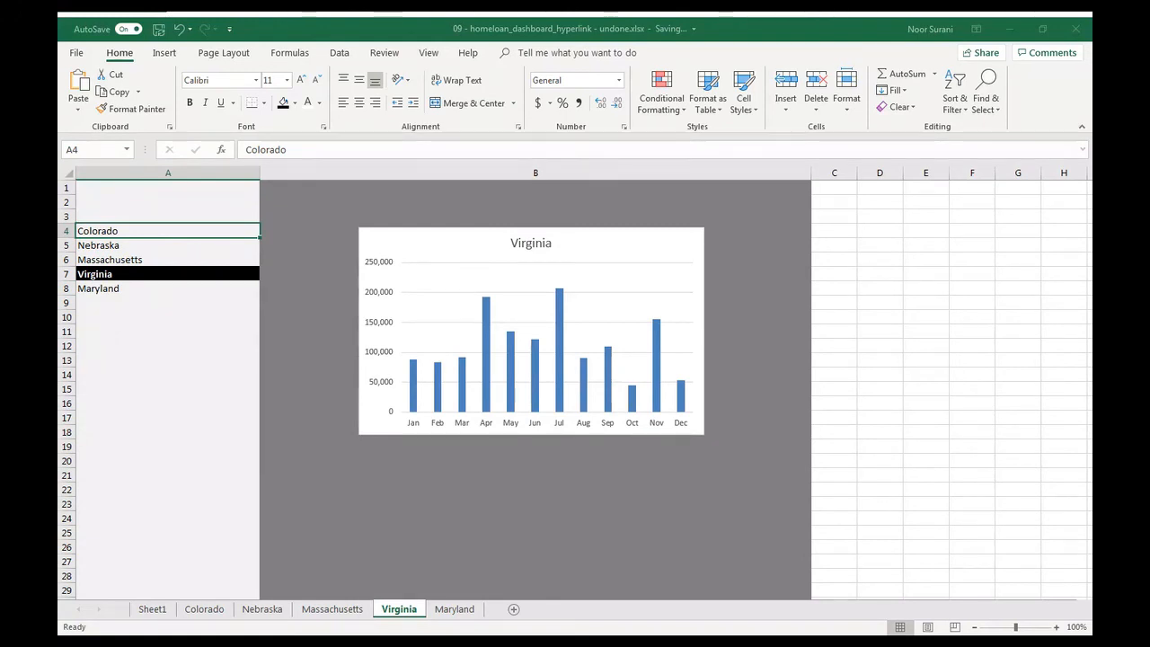
{"action": "key", "text": "Return"}
{"action": "left_click", "coordinate": [103, 255]}
{"action": "key", "text": "Up"}
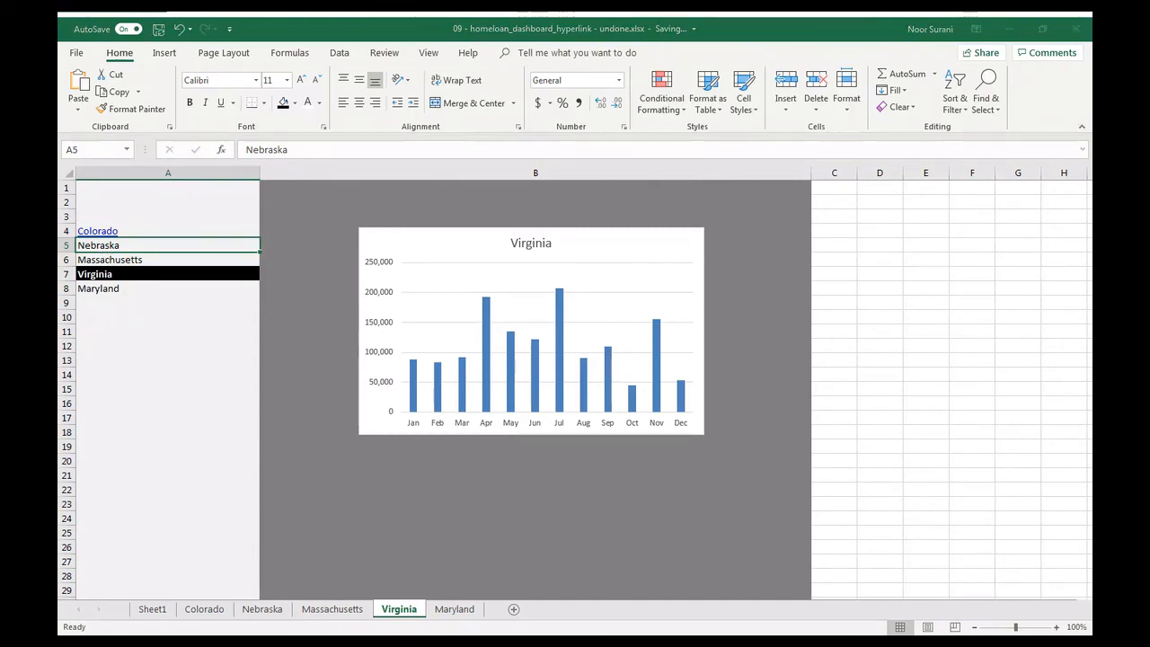
{"action": "key", "text": "Return"}
- On the Virginia sheet, hyperlink Massachusetts in A6 and Maryland in A8 to their matching worksheets
{"action": "left_click", "coordinate": [116, 256]}
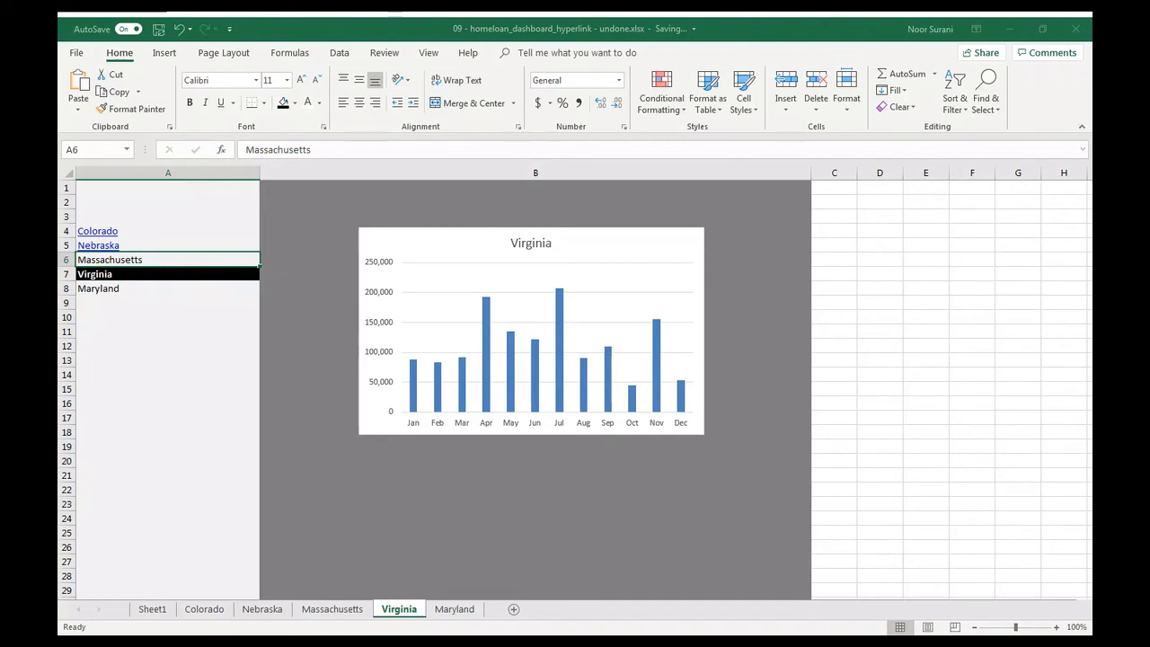
{"action": "key", "text": "Return"}
{"action": "left_click", "coordinate": [148, 295]}
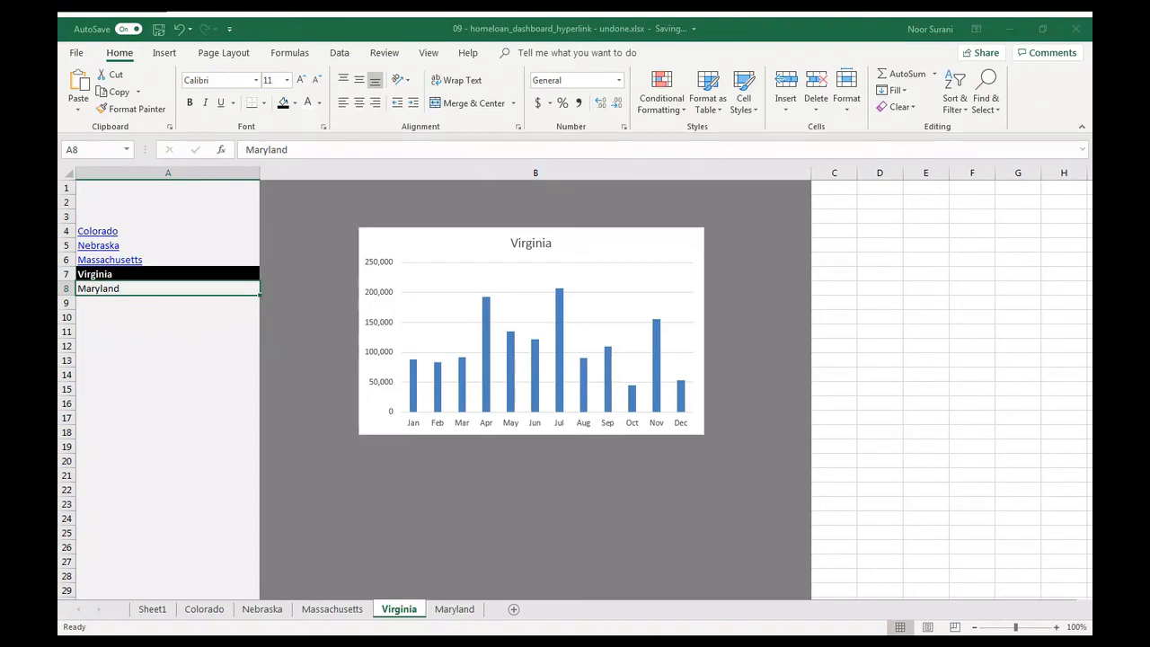
{"action": "key", "text": "Return"}
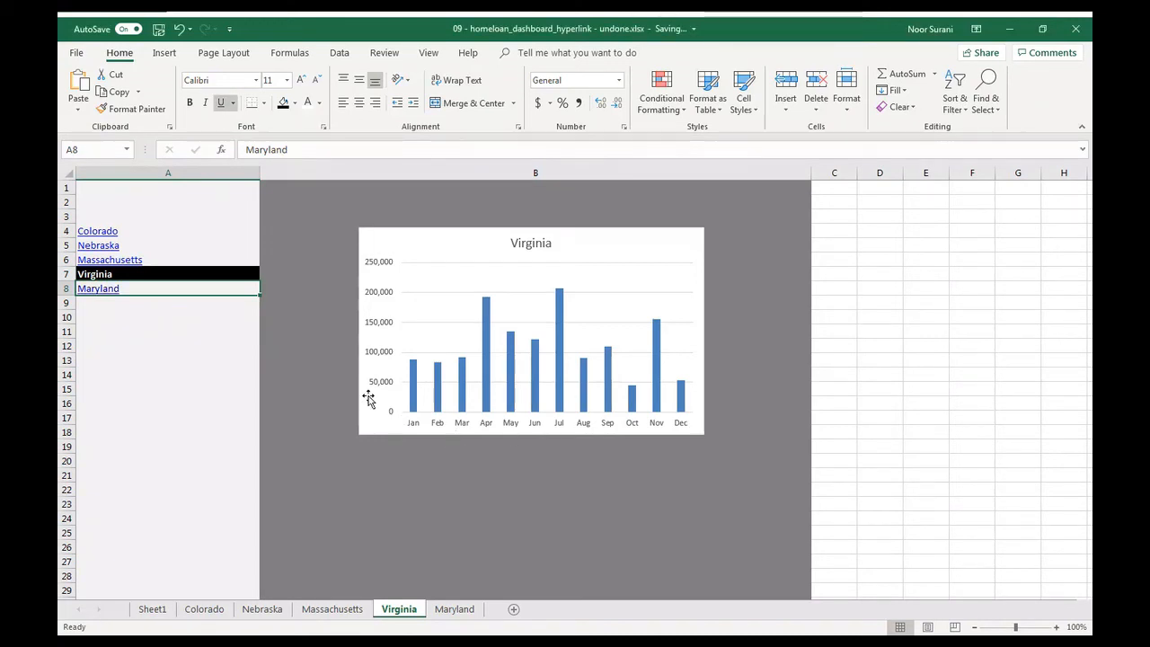
- On the Maryland sheet, hyperlink Colorado in A4 and Nebraska in A5 to their matching worksheets
{"action": "left_click", "coordinate": [454, 609]}
{"action": "left_click", "coordinate": [170, 234]}
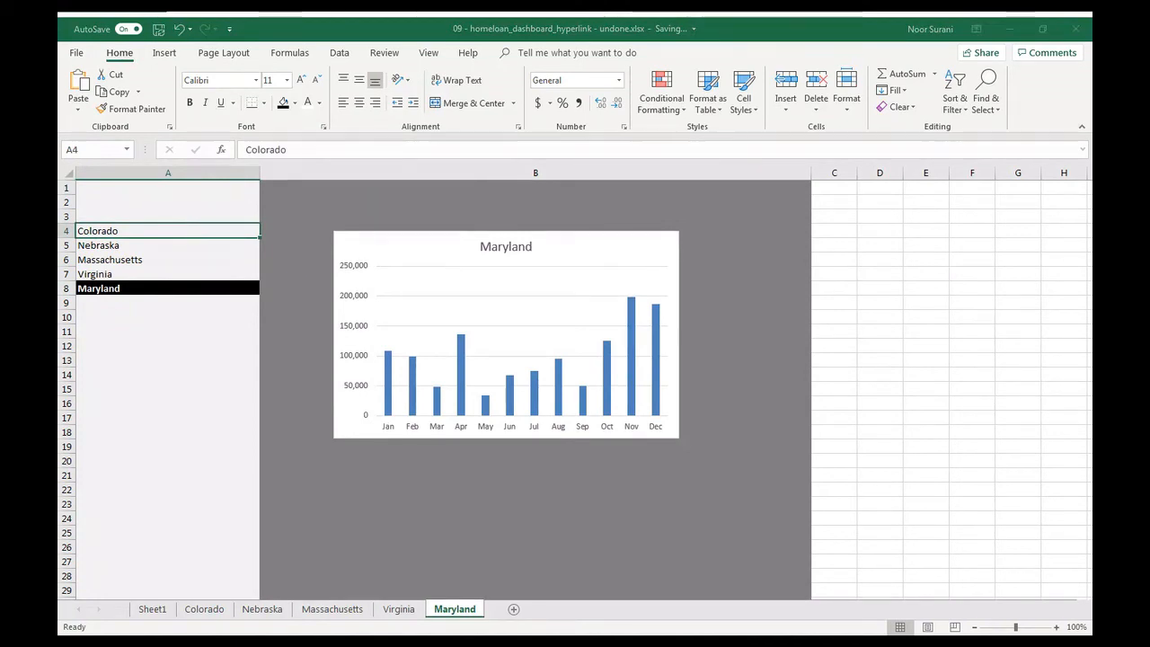
{"action": "key", "text": "Return"}
{"action": "left_click", "coordinate": [111, 245]}
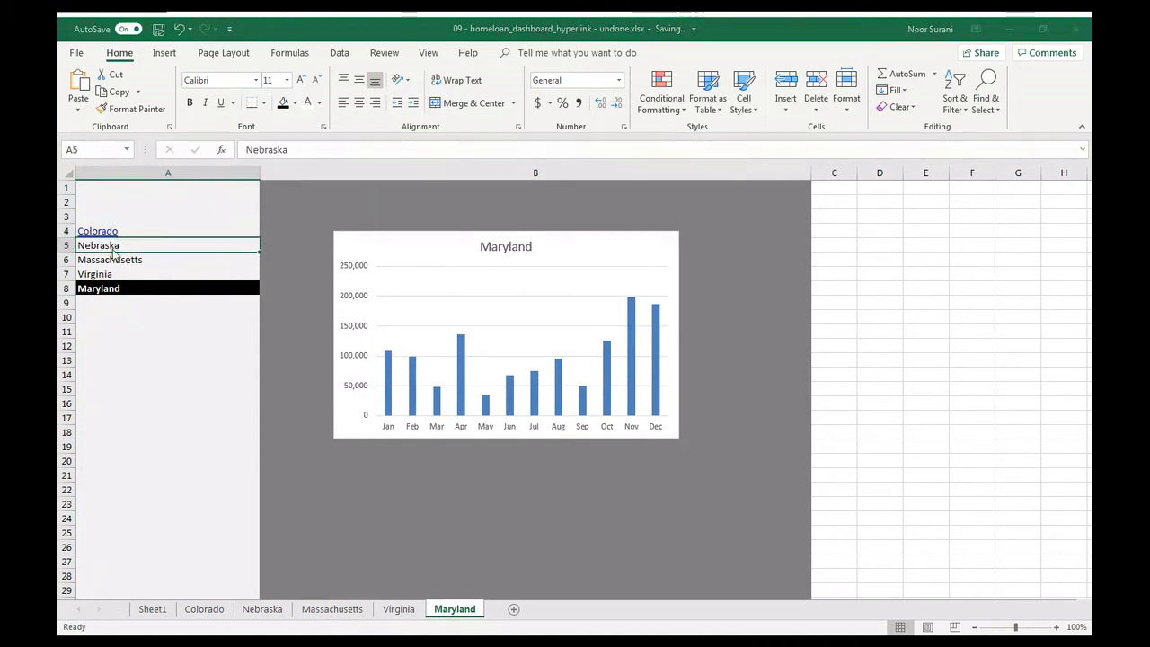
{"action": "key", "text": "Return"}
- On the Maryland sheet, hyperlink Massachusetts in A6 and Virginia in A7 to their matching worksheets
{"action": "left_click", "coordinate": [158, 266]}
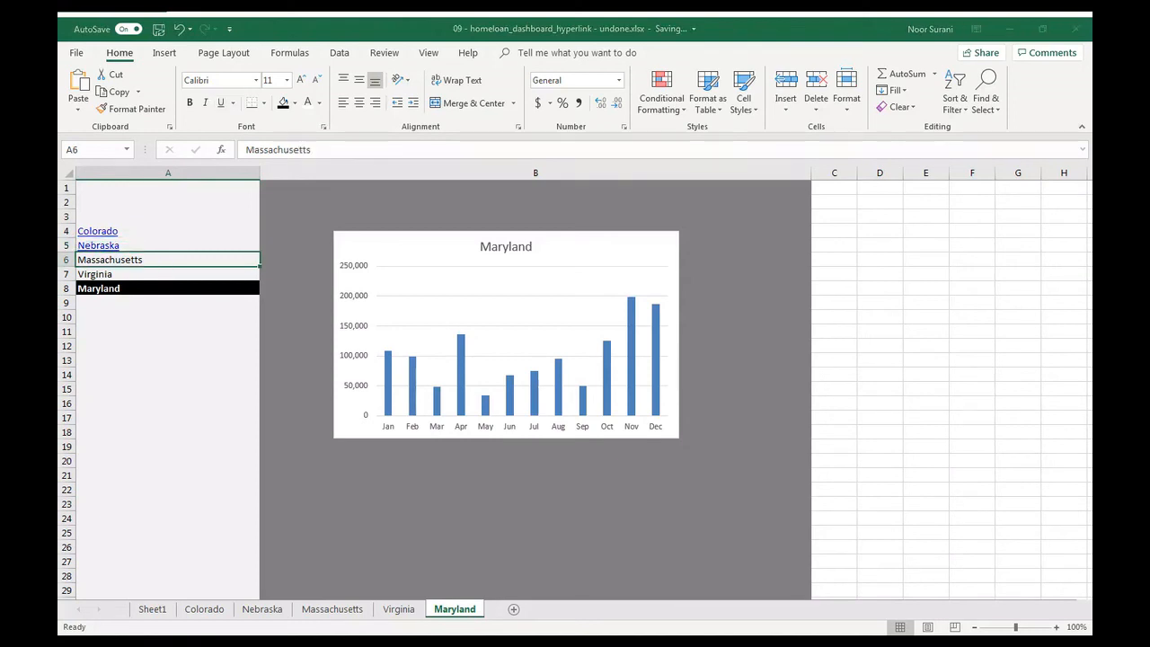
{"action": "key", "text": "Return"}
{"action": "left_click", "coordinate": [149, 279]}
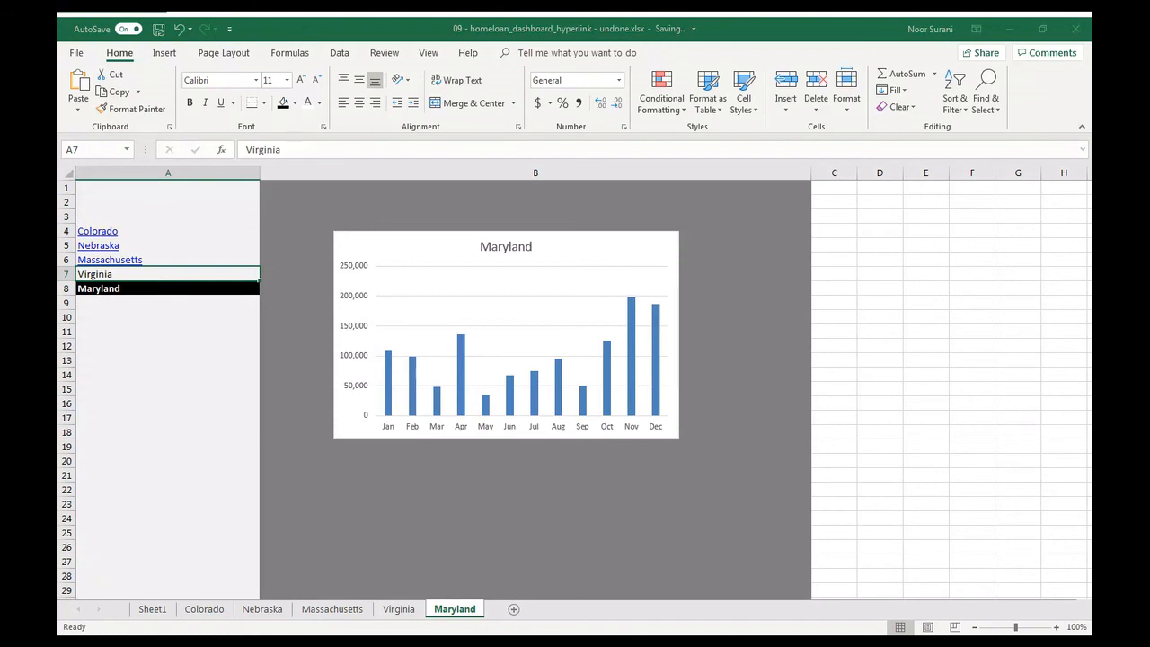
{"action": "key", "text": "Return"}
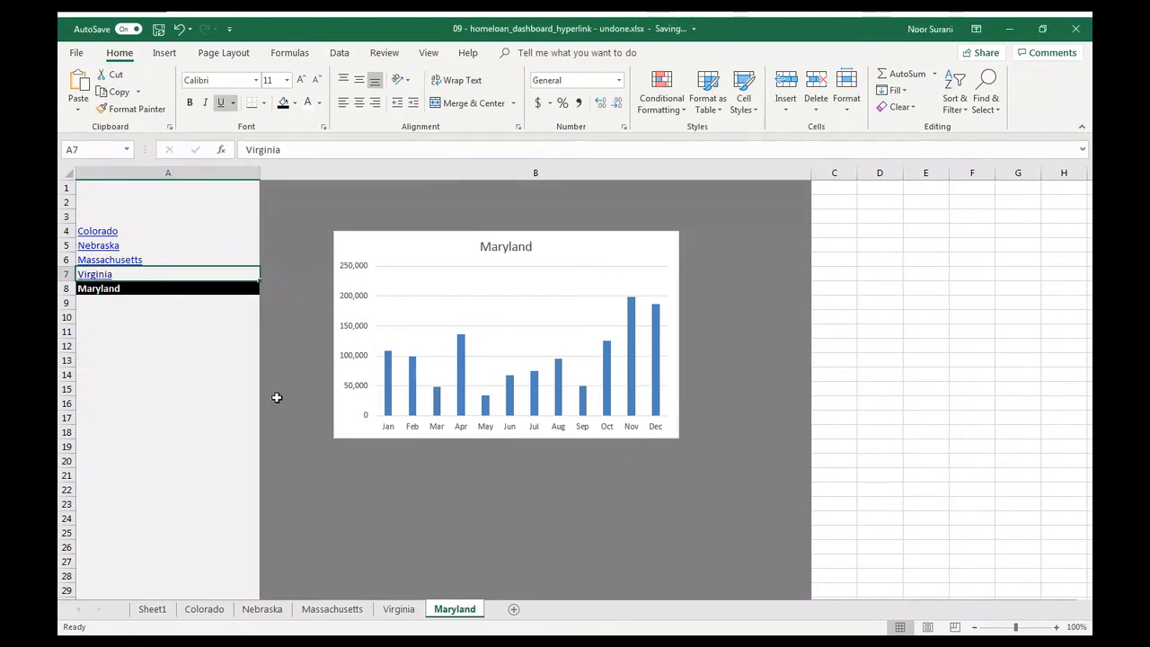
- Starting from the Colorado sheet, test the state hyperlinks by following them between the Colorado, Nebraska, Massachusetts, Virginia and Maryland worksheets
{"action": "left_click", "coordinate": [205, 609]}
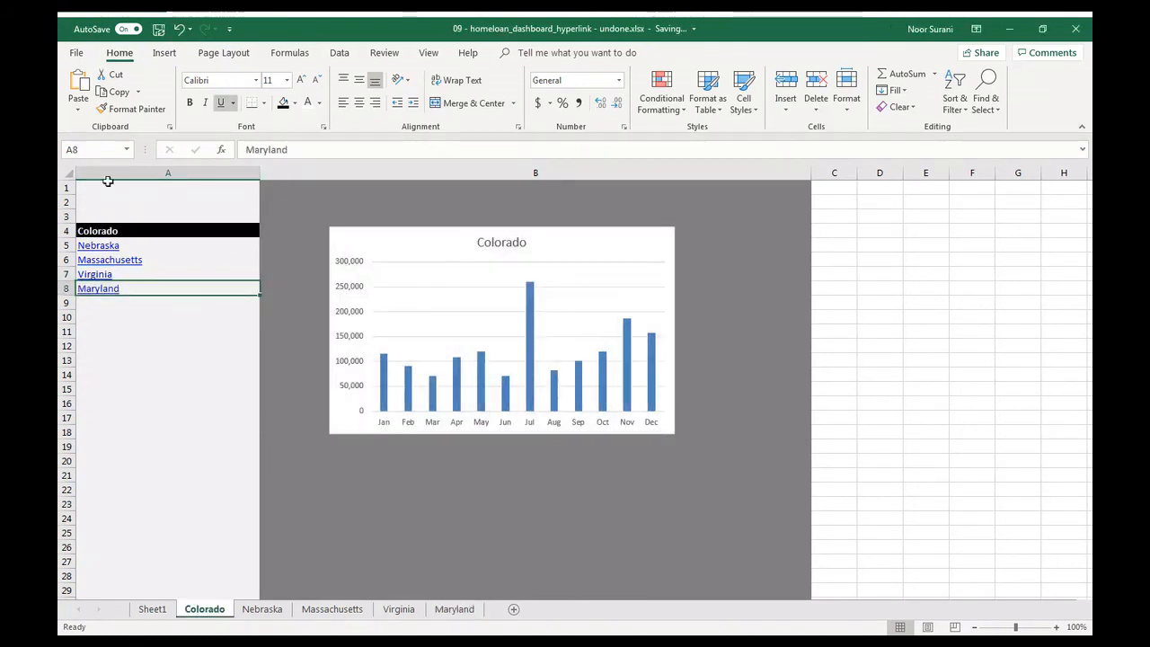
{"action": "left_click", "coordinate": [106, 245]}
{"action": "left_click", "coordinate": [113, 263]}
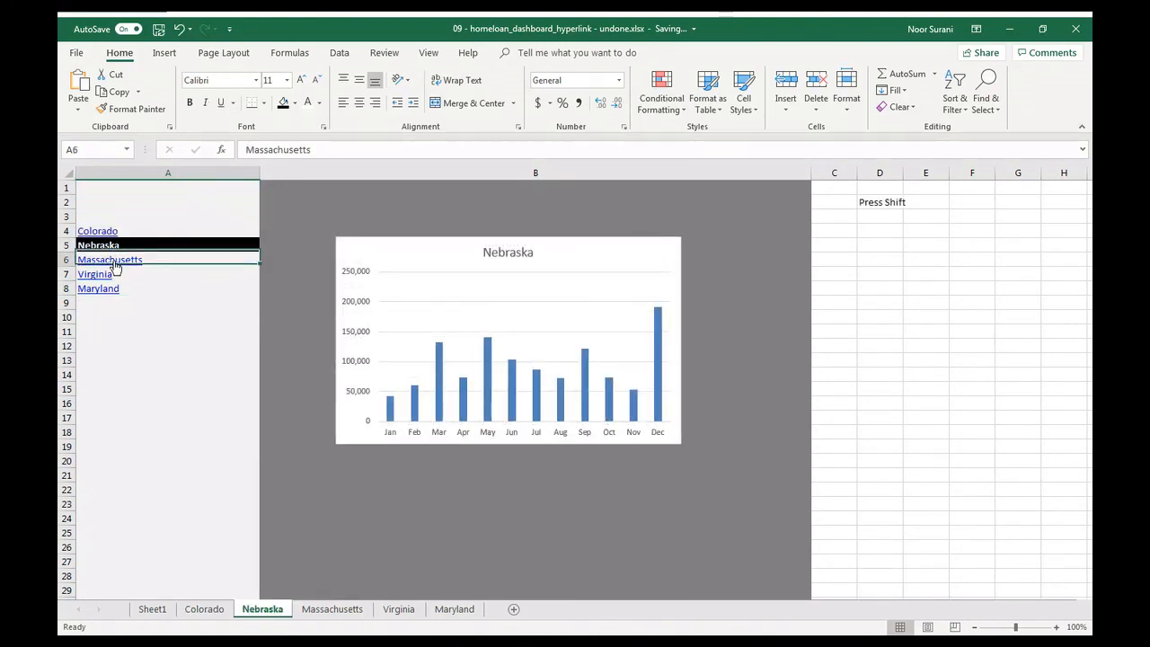
{"action": "left_click", "coordinate": [97, 231]}
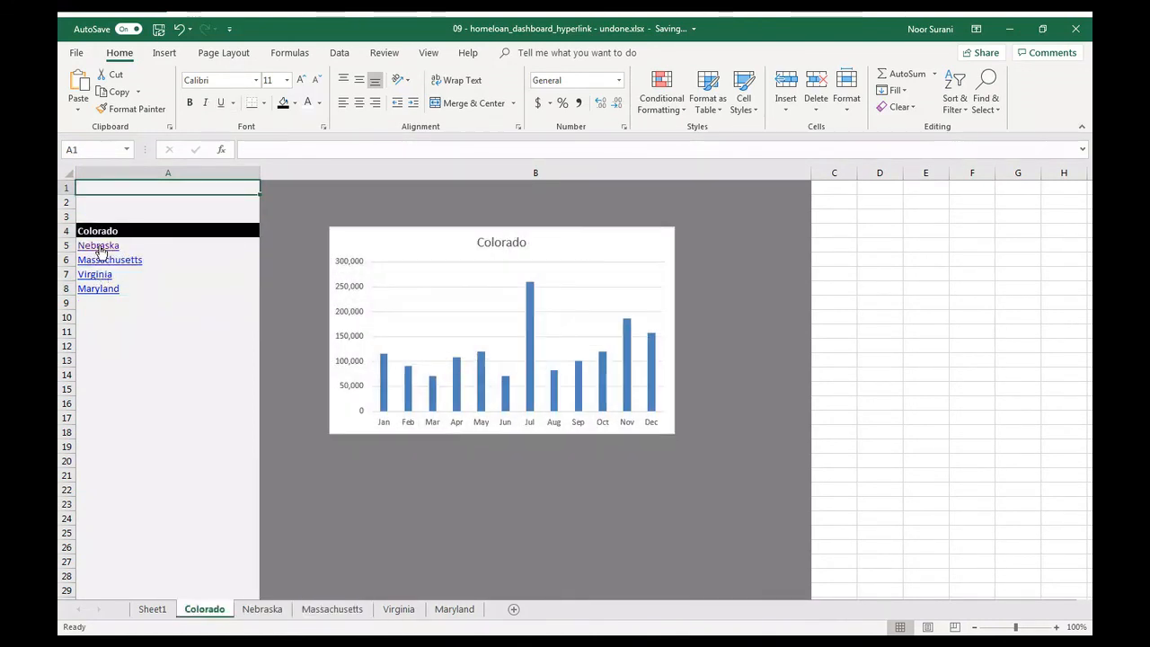
{"action": "left_click", "coordinate": [99, 245]}
{"action": "left_click", "coordinate": [95, 274]}
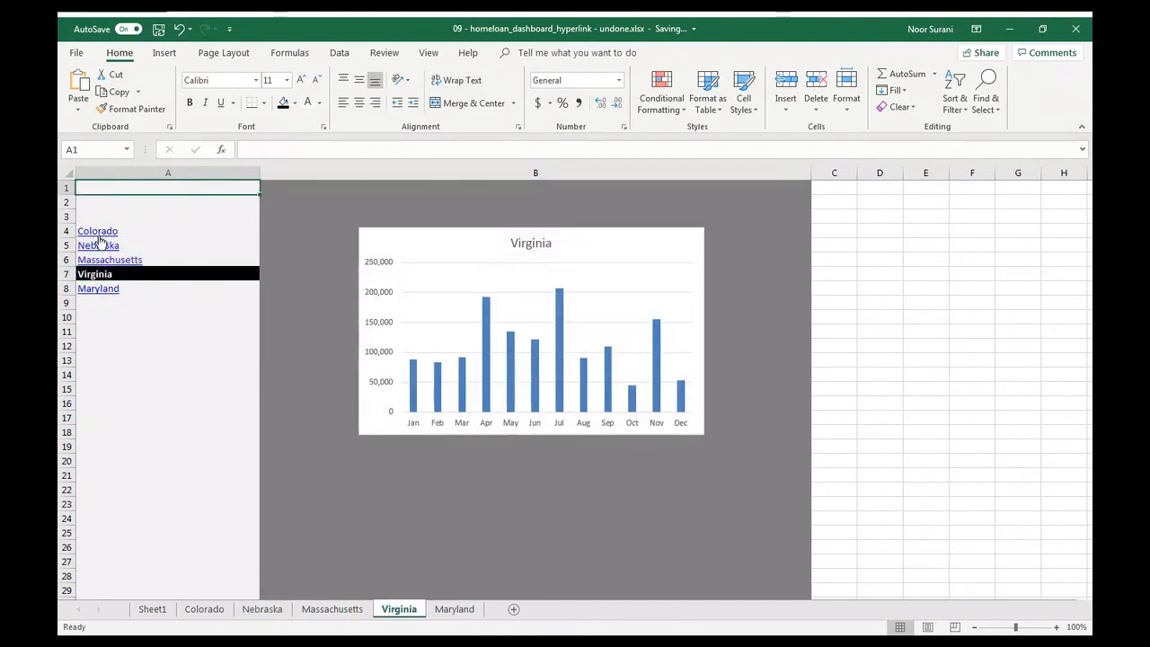
{"action": "left_click", "coordinate": [97, 231]}
{"action": "left_click", "coordinate": [98, 288]}
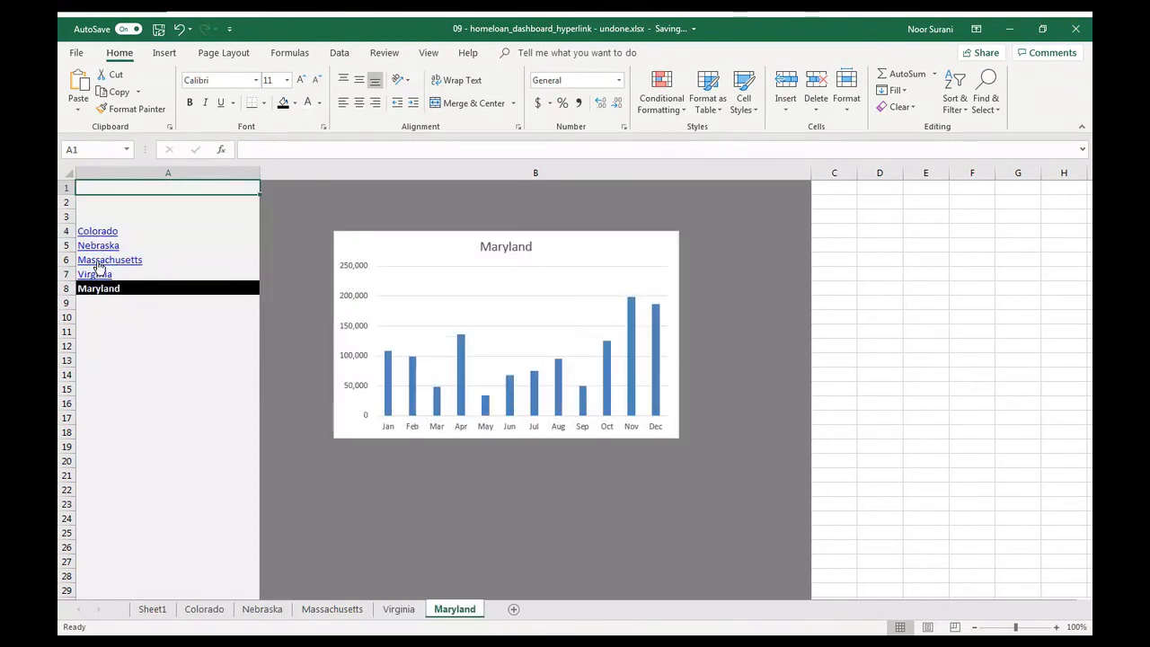
{"action": "left_click", "coordinate": [95, 273]}
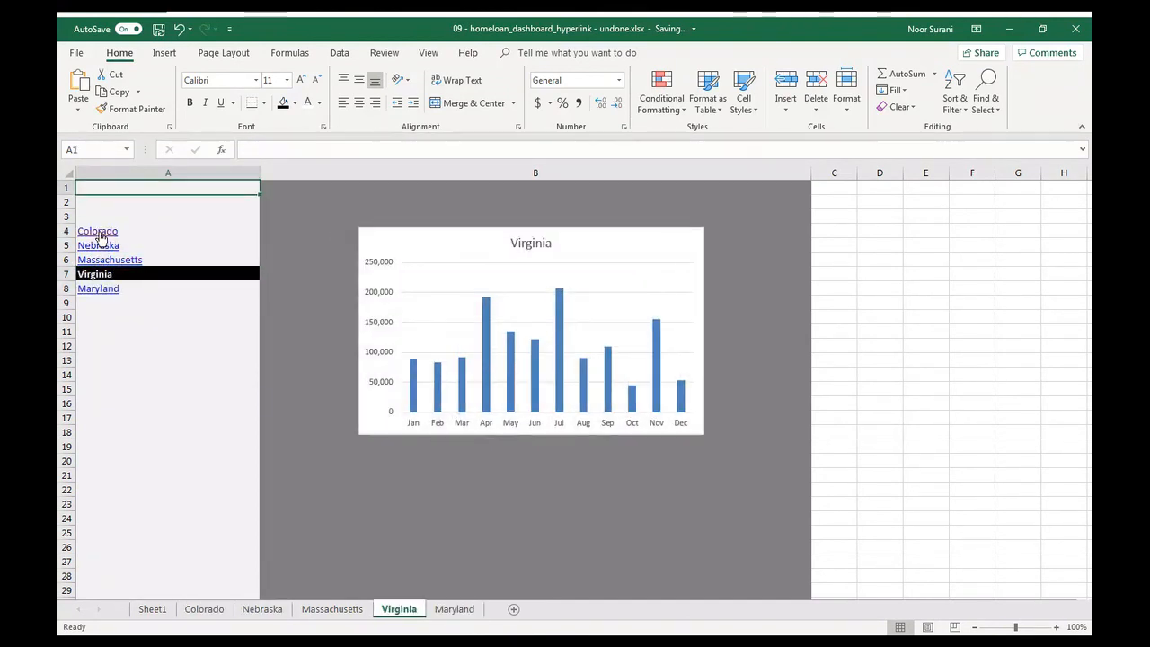
{"action": "left_click", "coordinate": [98, 231]}
{"action": "left_click", "coordinate": [101, 246]}
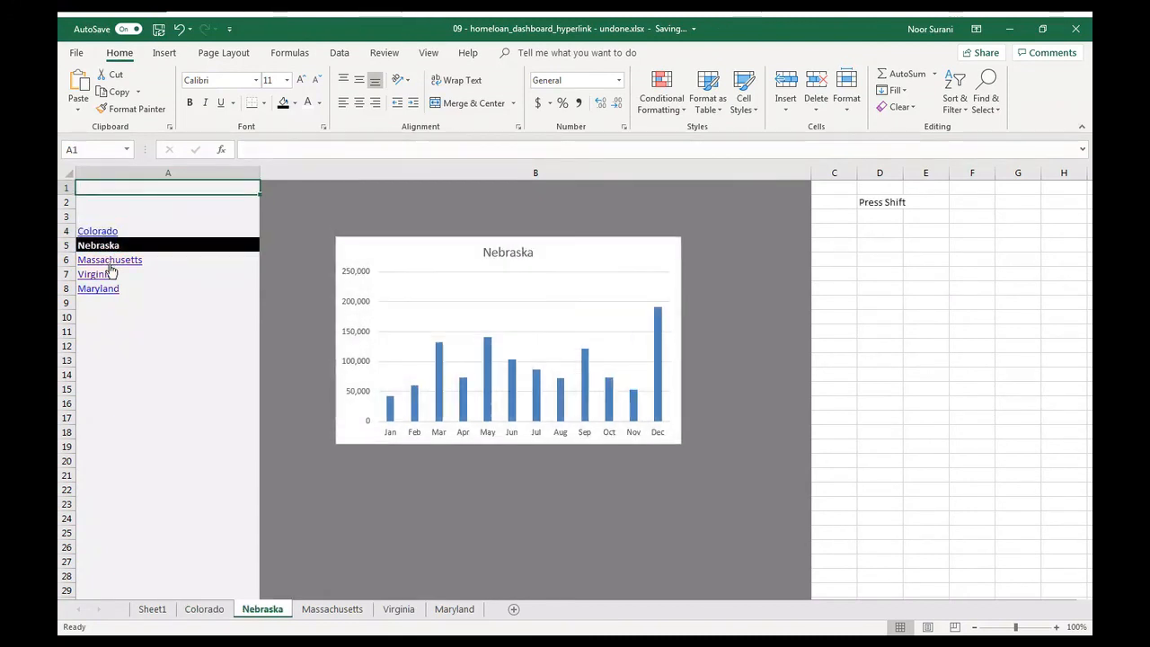
{"action": "left_click", "coordinate": [110, 260]}
{"action": "left_click", "coordinate": [96, 279]}
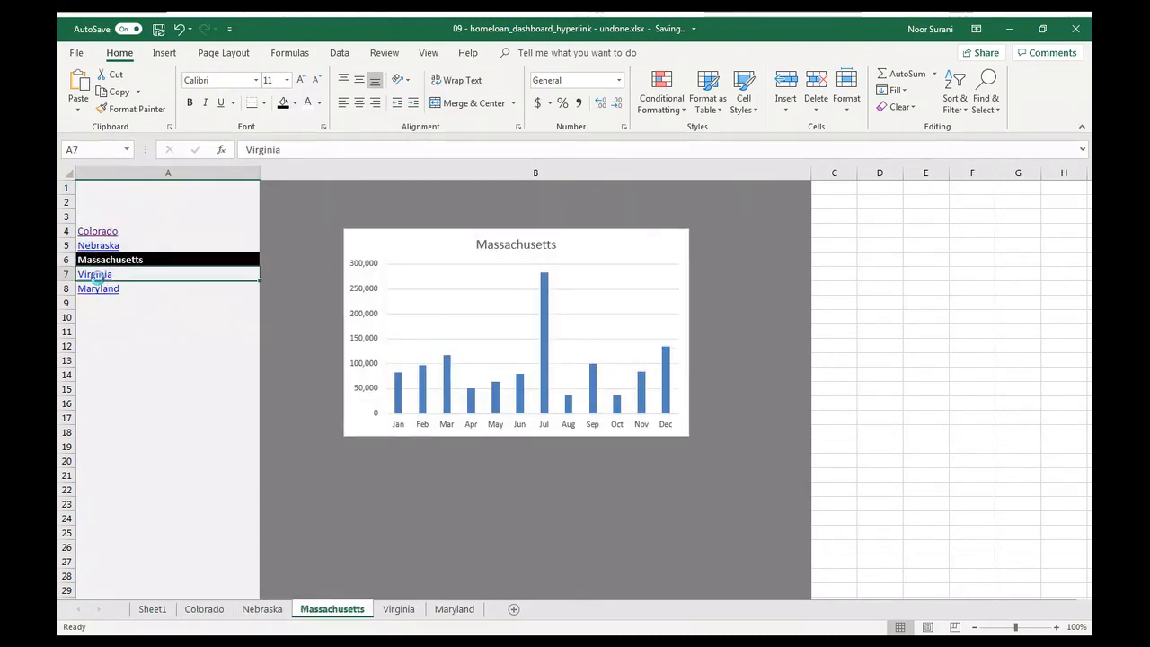
{"action": "left_click", "coordinate": [99, 289]}
{"action": "left_click", "coordinate": [101, 233]}
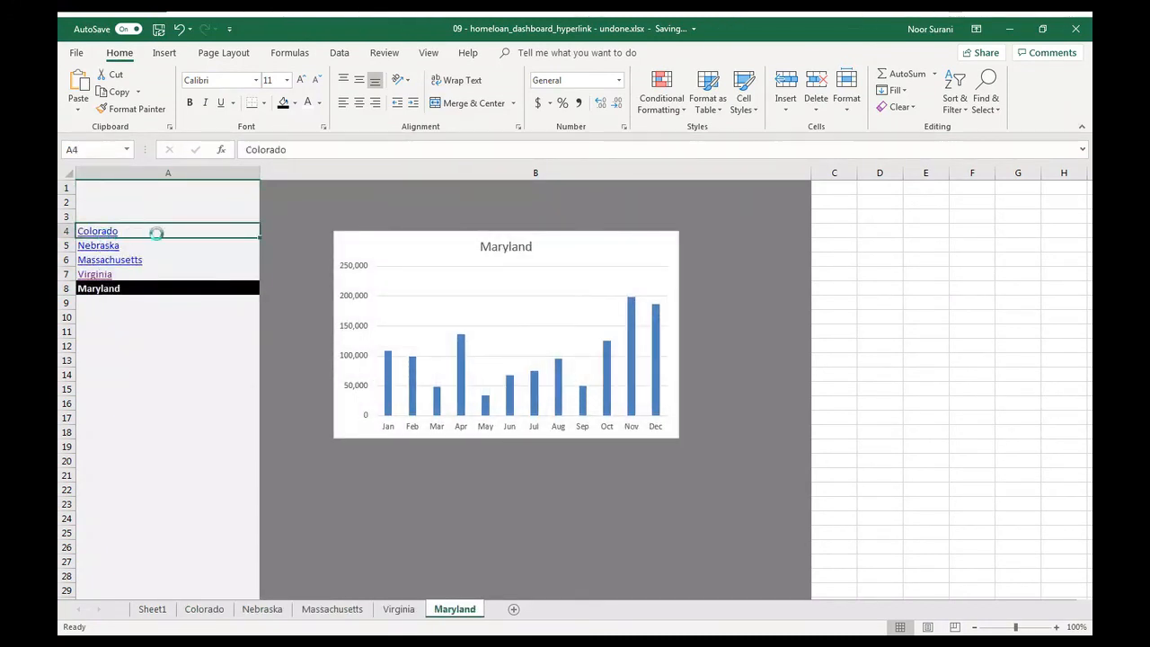